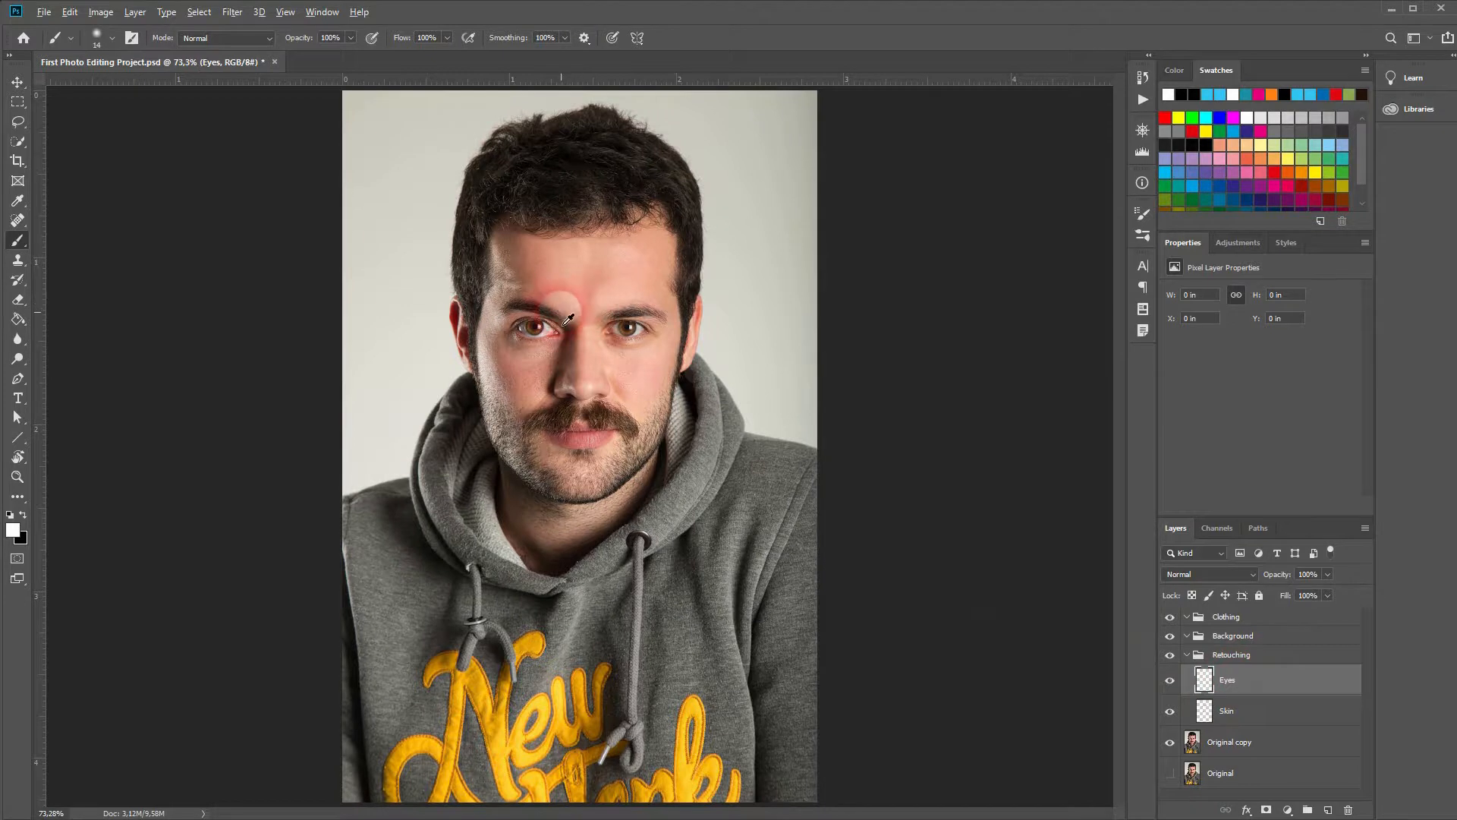
Set the foreground colour to black and activate the Brush tool for painting around the eyes.
drag(647, 385, 562, 463)
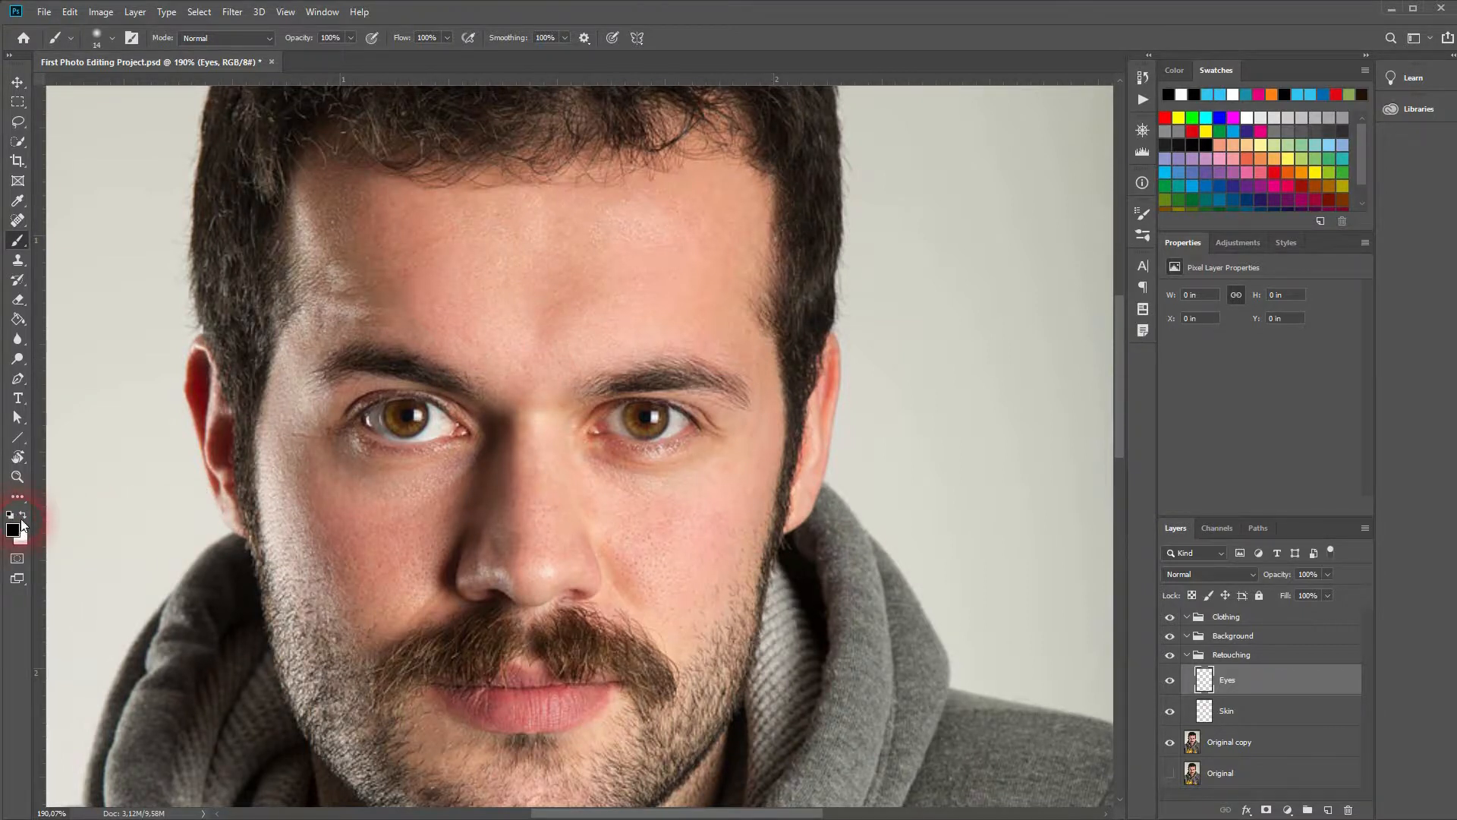
key(d)
key(x)
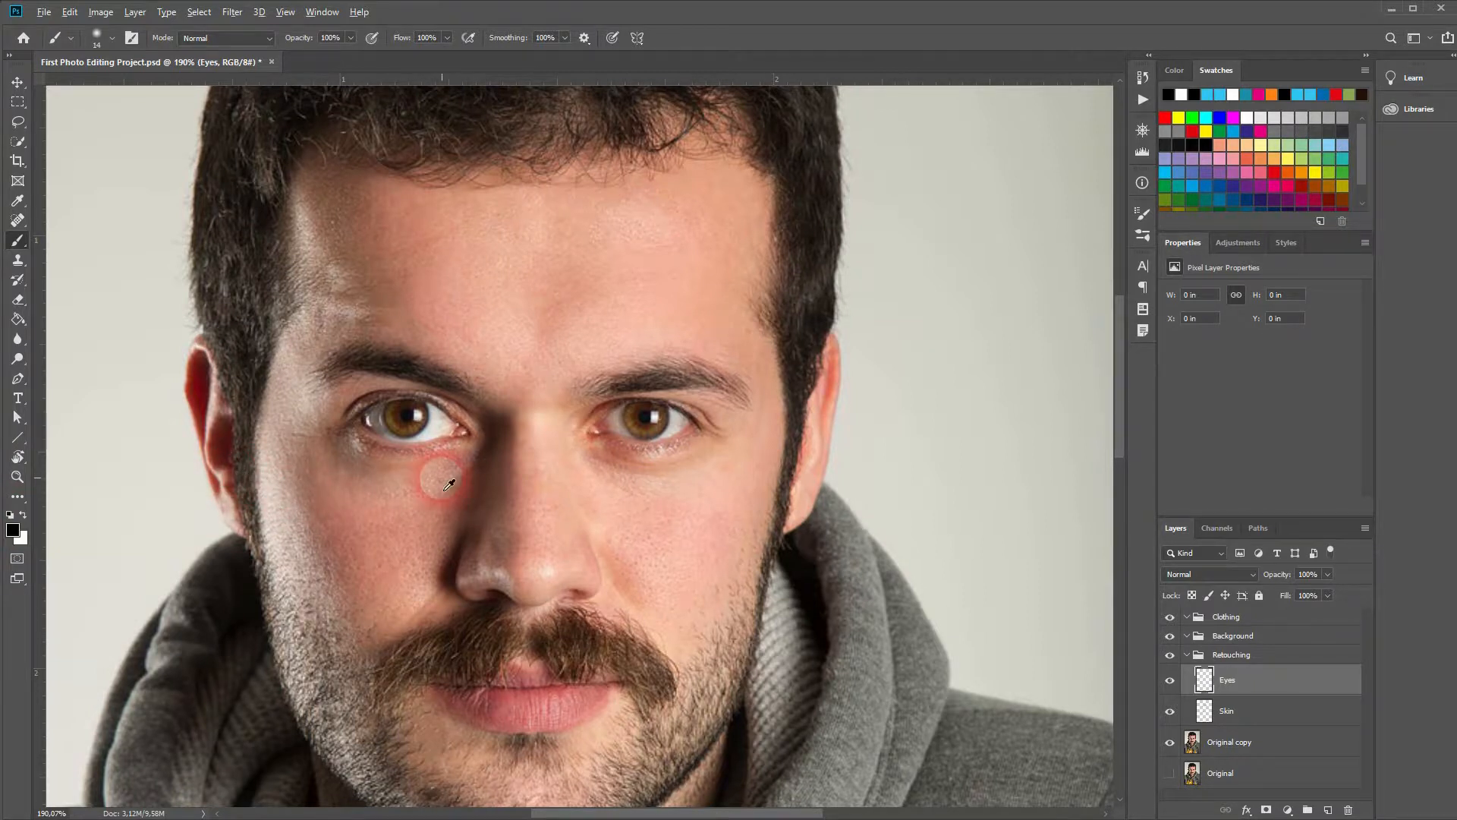
scroll(425, 472, up, 2)
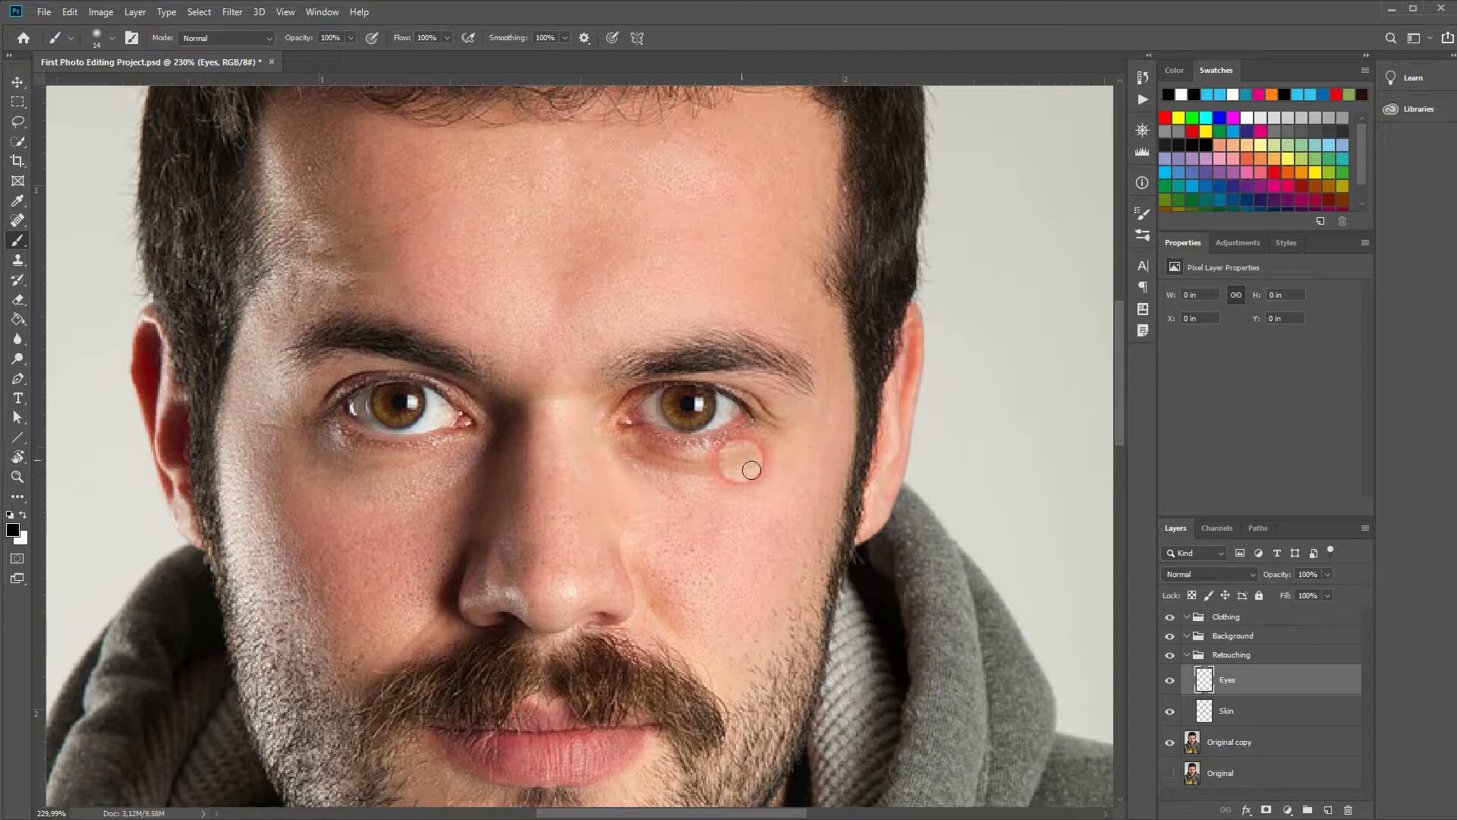
right_click(23, 241)
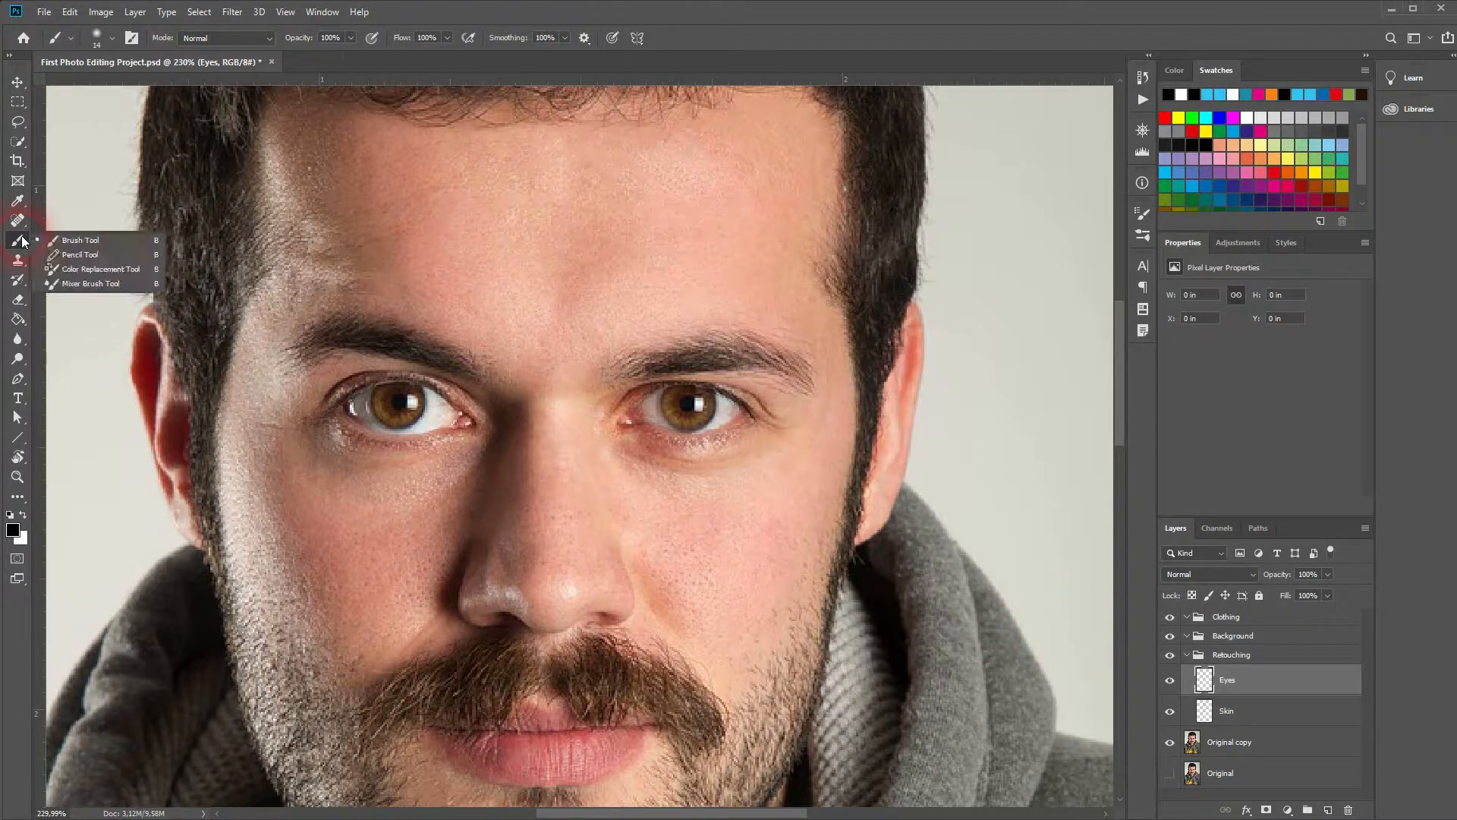
click(88, 242)
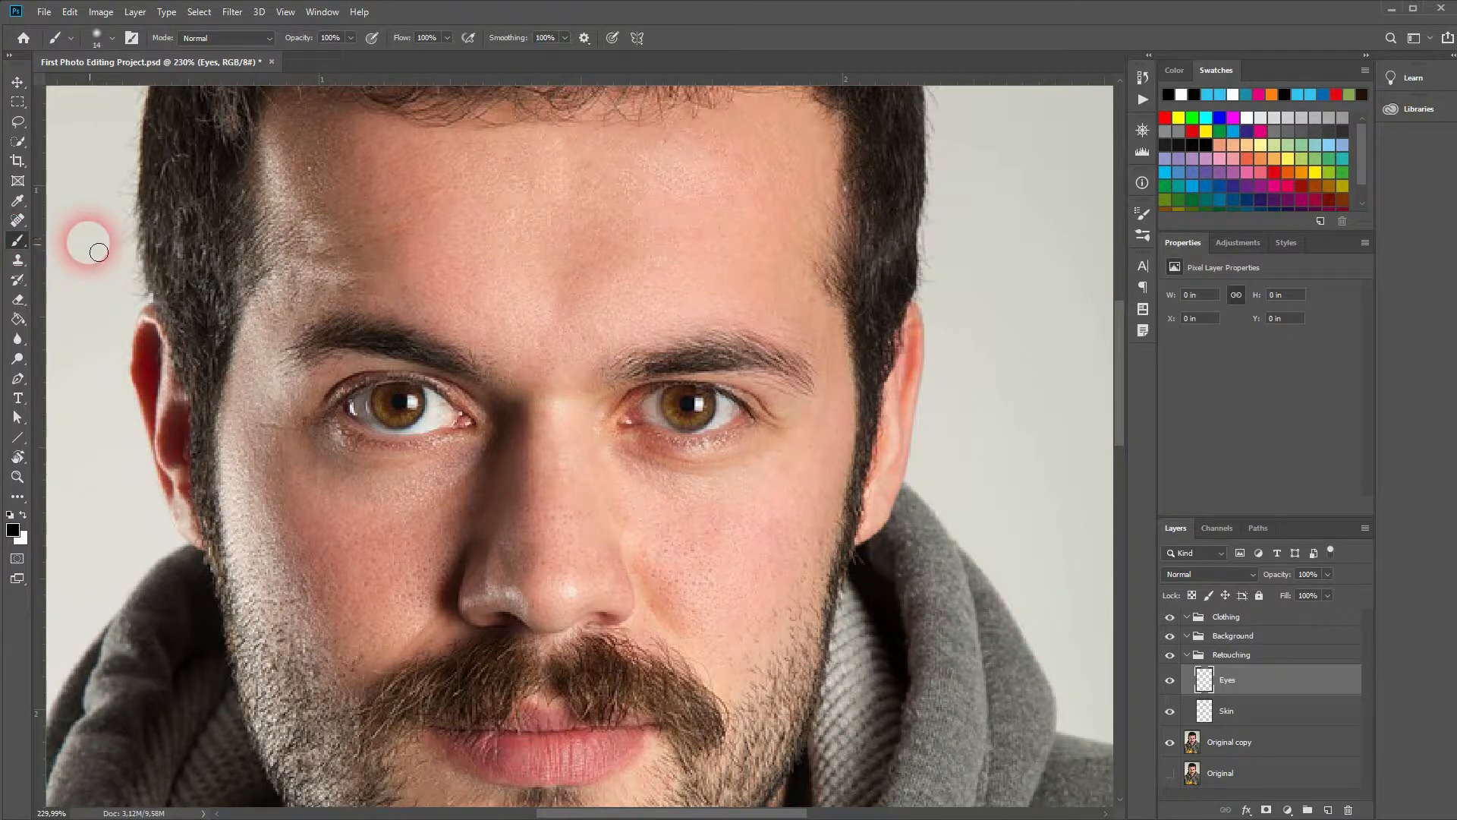
Try a black brush stroke at full opacity below the eye on the shadowed side of the face and undo it.
click(352, 455)
shift+click(415, 461)
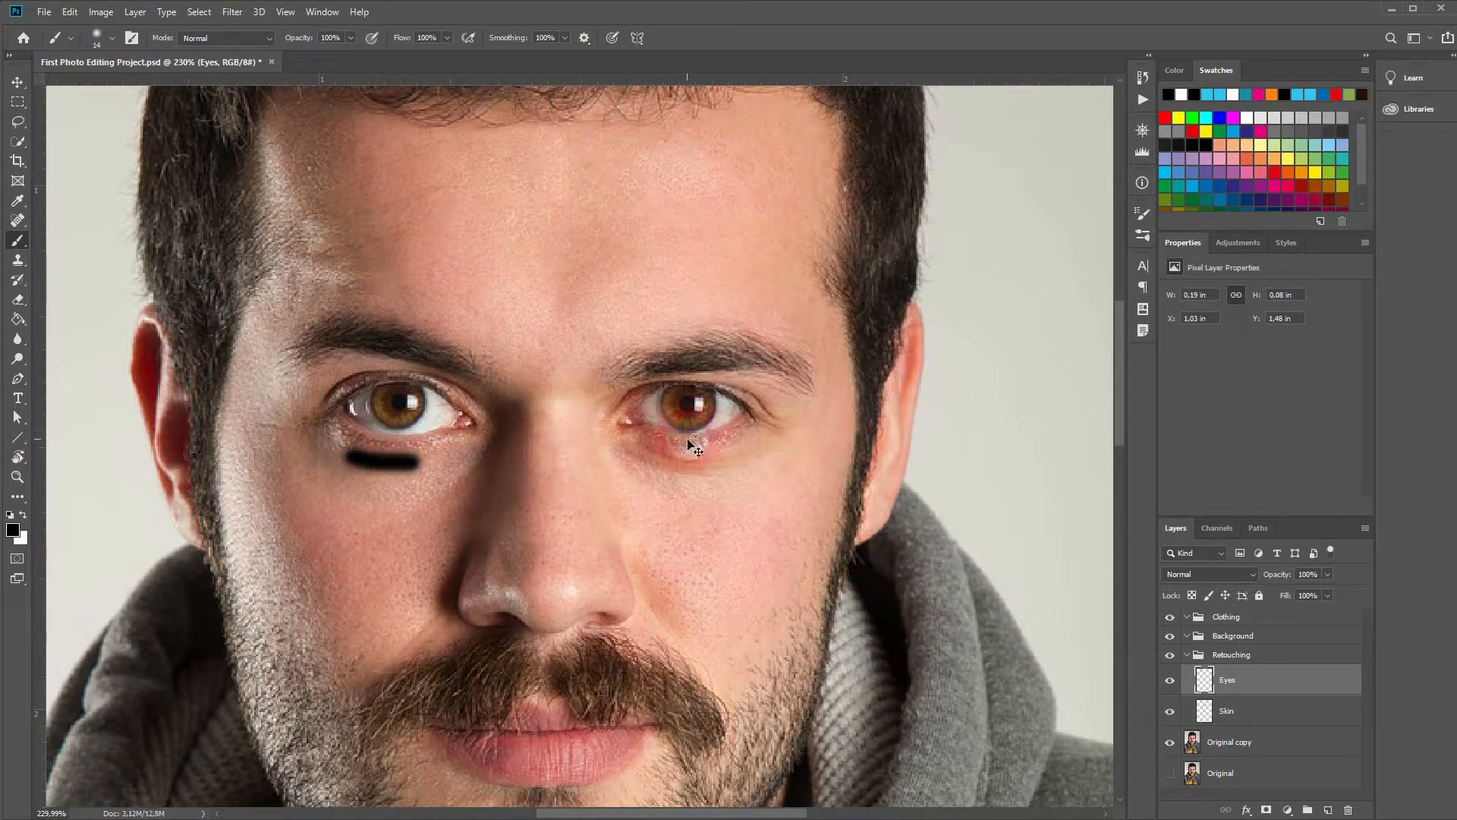
key(ctrl+z)
key(ctrl+z)
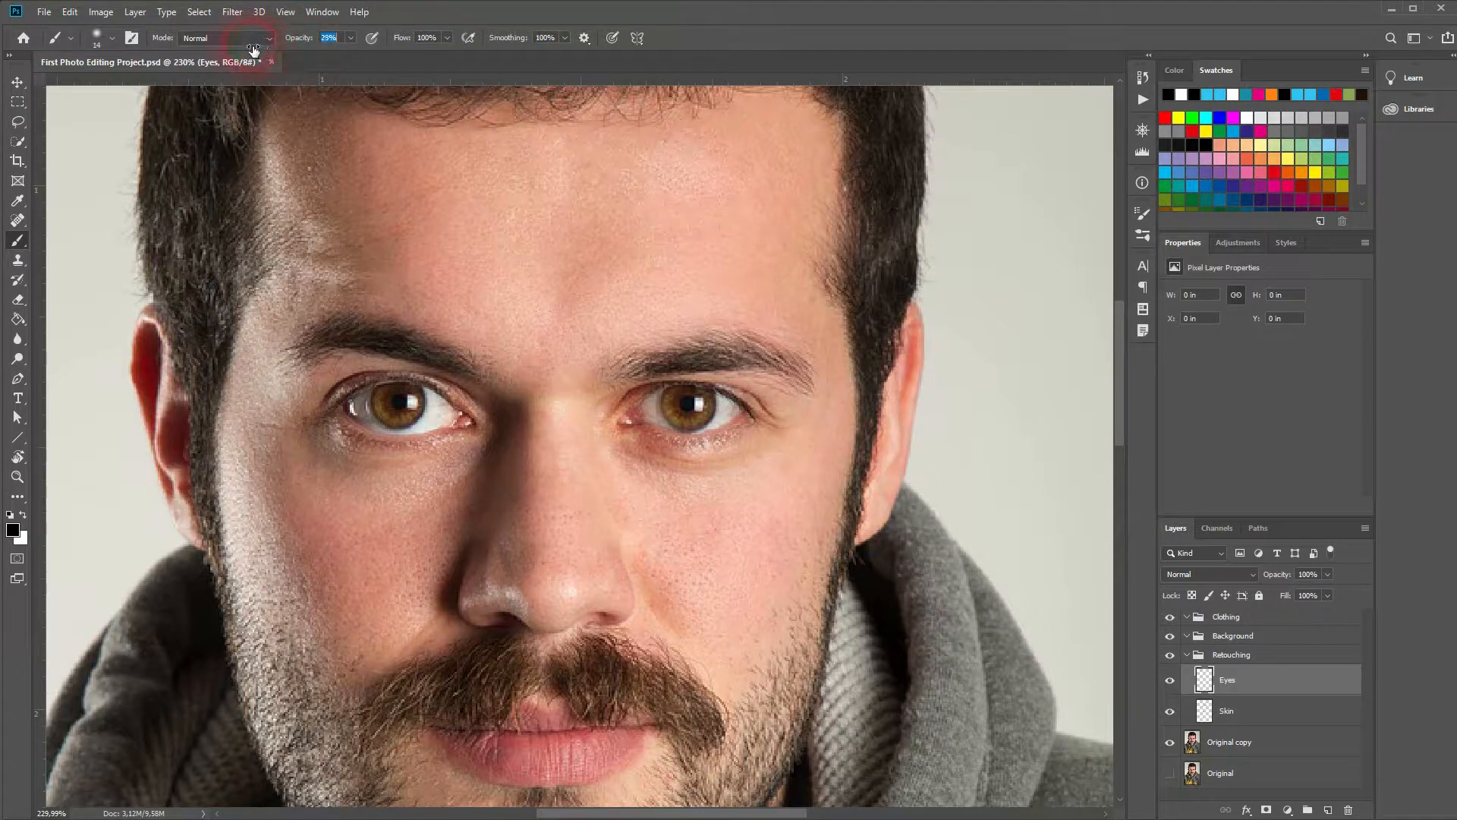
Set the brush opacity to 19% and paint faint black strokes below both eyes on the Eyes layer.
drag(248, 50, 248, 50)
drag(401, 476, 439, 465)
drag(655, 460, 682, 501)
Set the Eyes layer's blend mode to Soft Light and compare the face with the layer hidden and shown.
click(1254, 576)
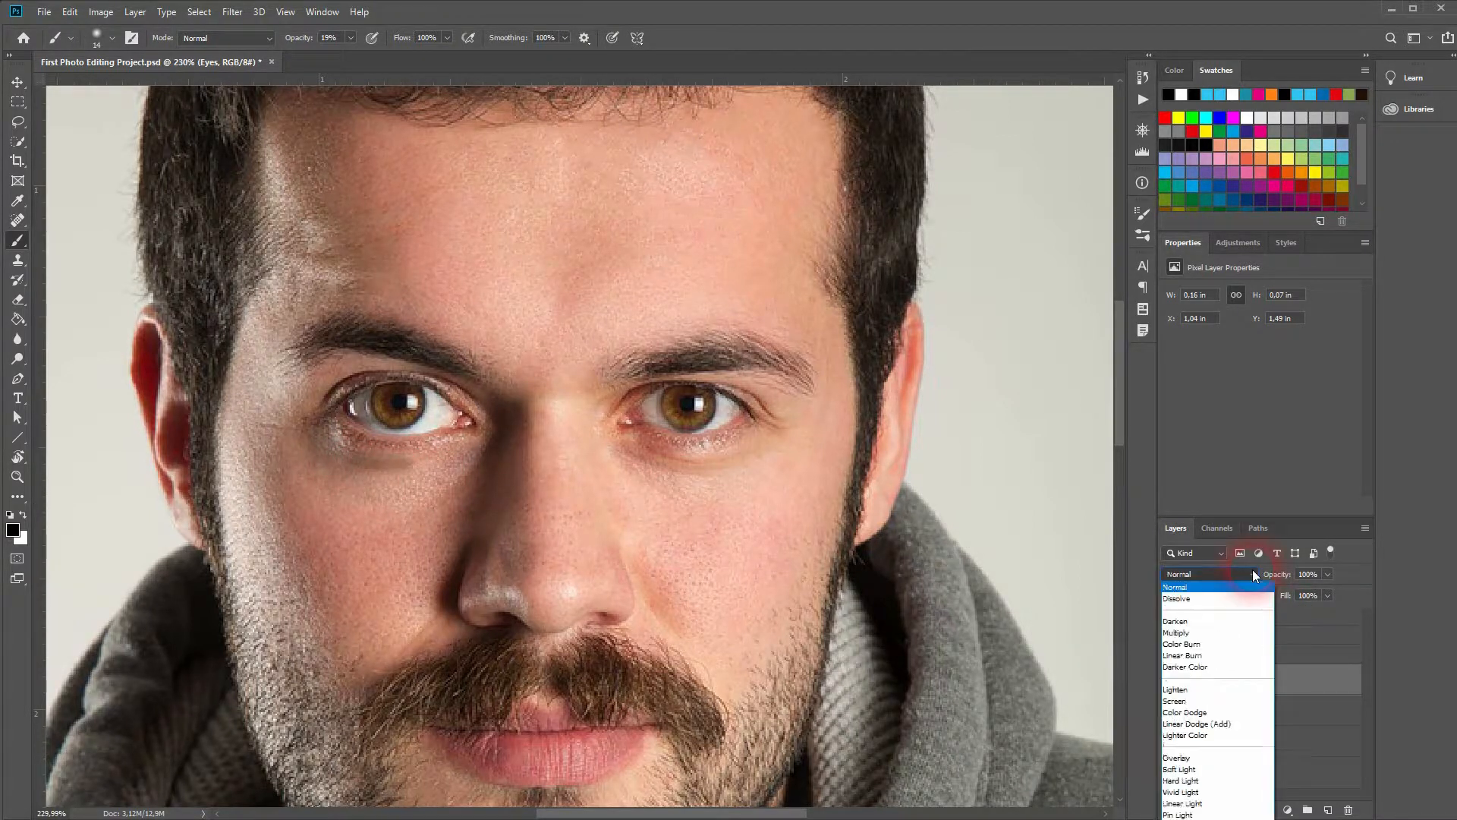
click(1227, 771)
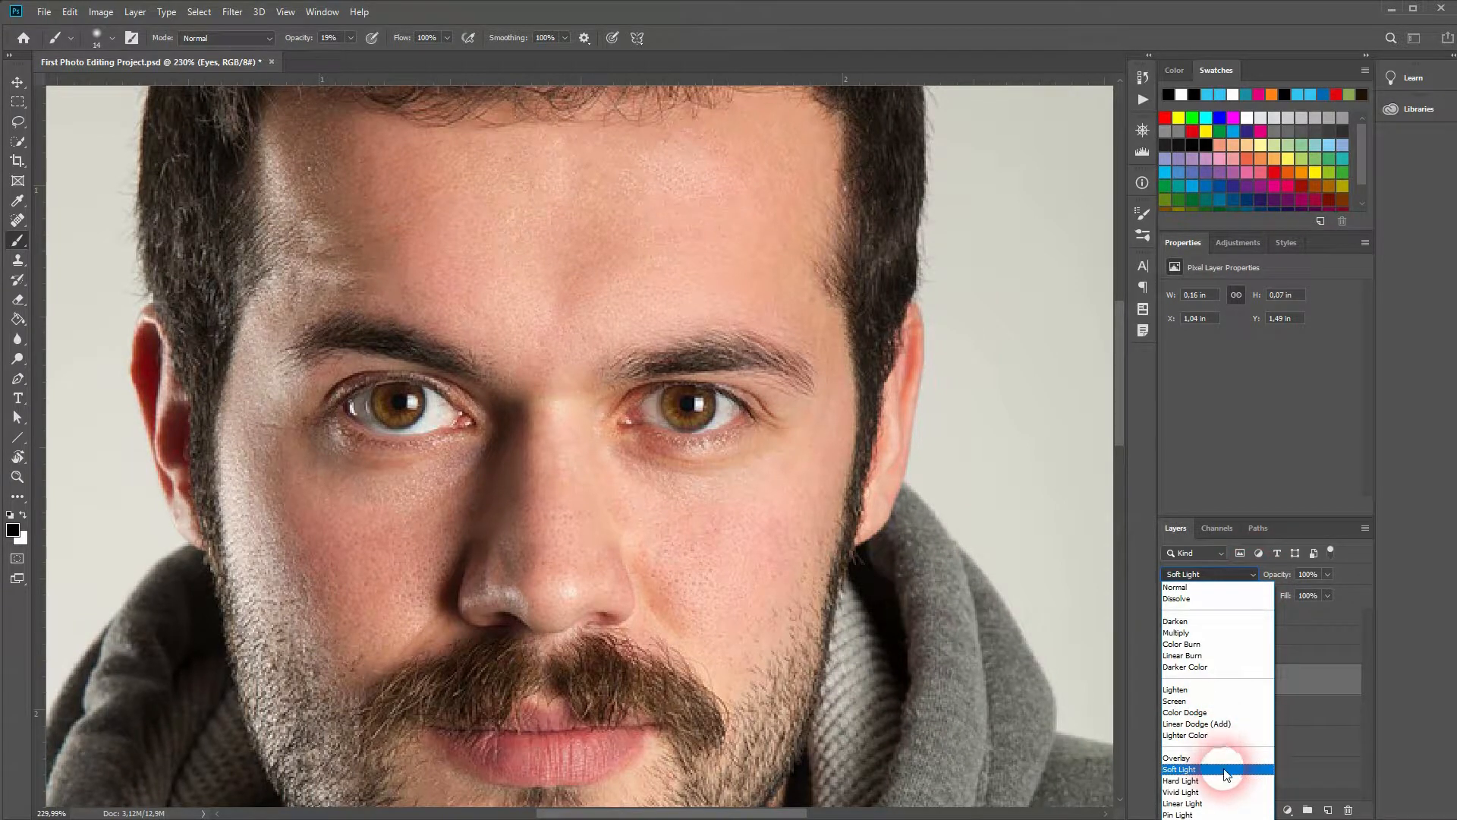
click(1181, 682)
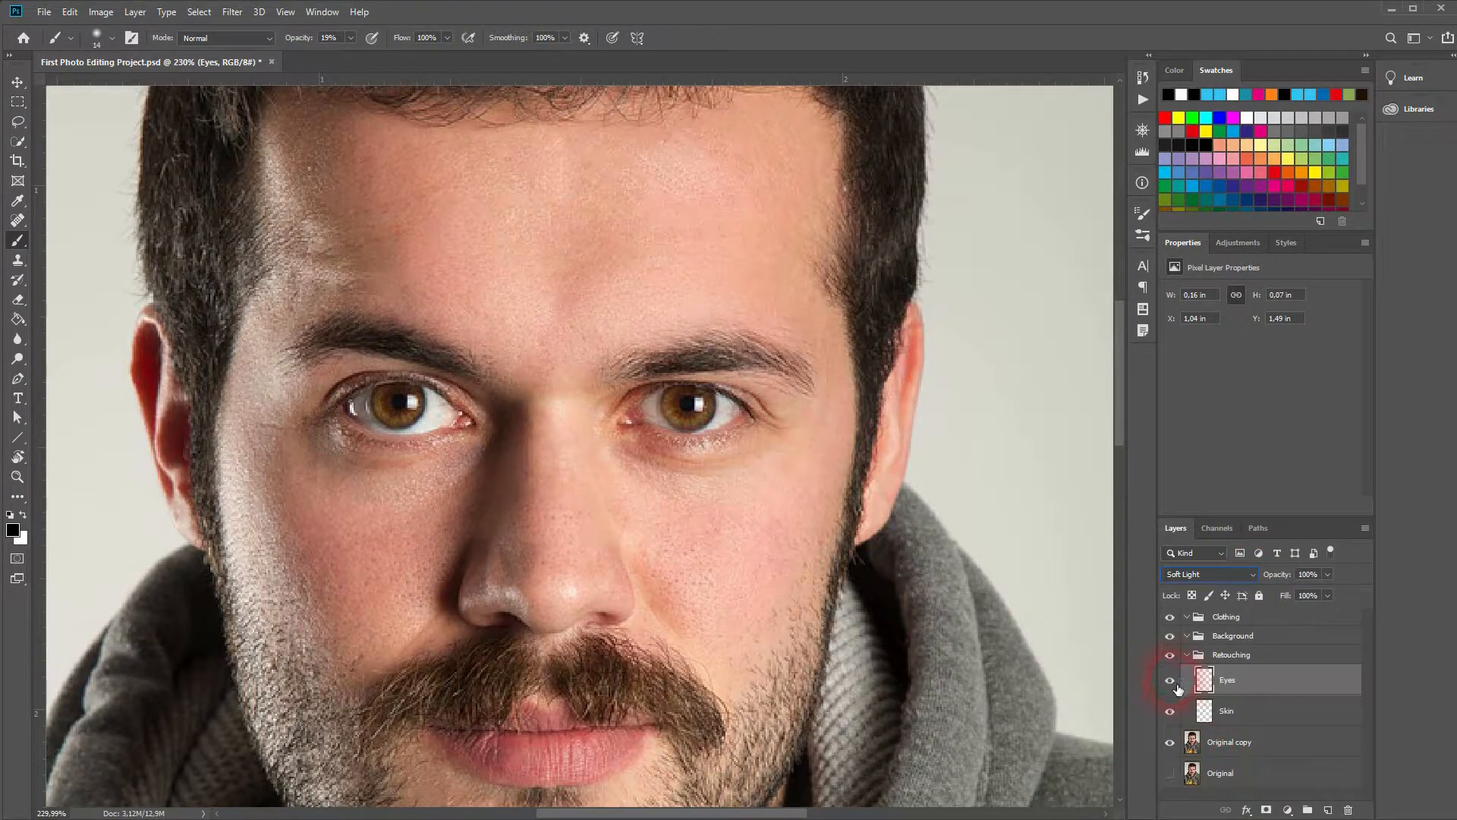
click(1176, 686)
click(1172, 682)
Paint further low-opacity black strokes over the bright skin under both eyes.
click(421, 464)
mouse_move(428, 470)
mouse_down()
mouse_move(426, 455)
mouse_move(431, 478)
mouse_move(417, 465)
mouse_move(397, 486)
mouse_move(350, 471)
mouse_move(365, 455)
mouse_move(425, 456)
mouse_move(310, 478)
mouse_move(410, 501)
mouse_move(433, 475)
mouse_move(358, 476)
mouse_up()
mouse_move(716, 478)
mouse_down()
mouse_move(668, 455)
mouse_move(729, 451)
mouse_move(687, 444)
mouse_move(742, 463)
mouse_up()
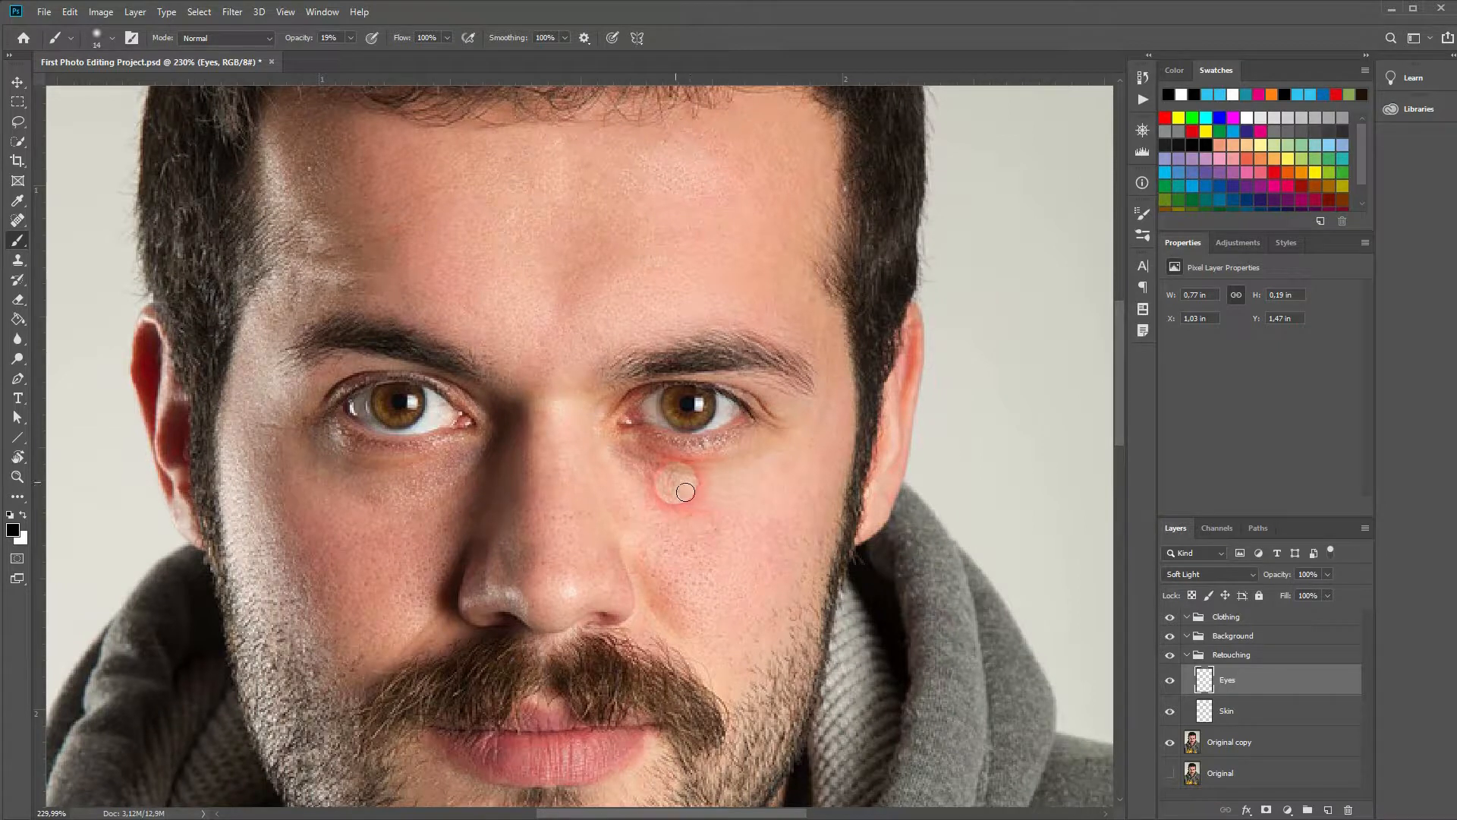
mouse_move(759, 479)
mouse_down()
mouse_move(718, 466)
mouse_move(784, 441)
mouse_move(727, 466)
mouse_up()
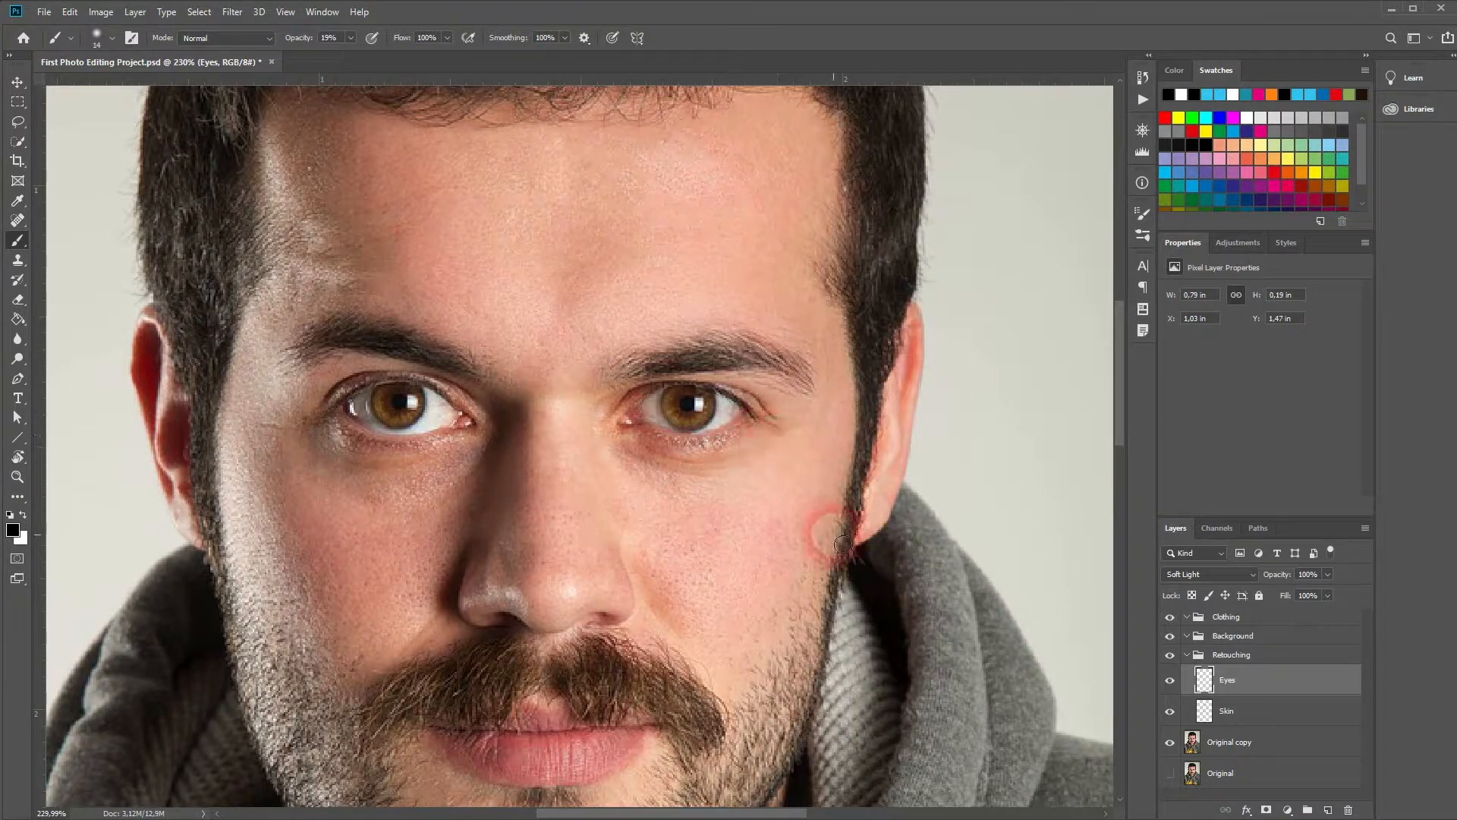
Compare the whole face with the Eyes layer hidden and shown.
key(ctrl+0)
scroll(594, 456, up, 3)
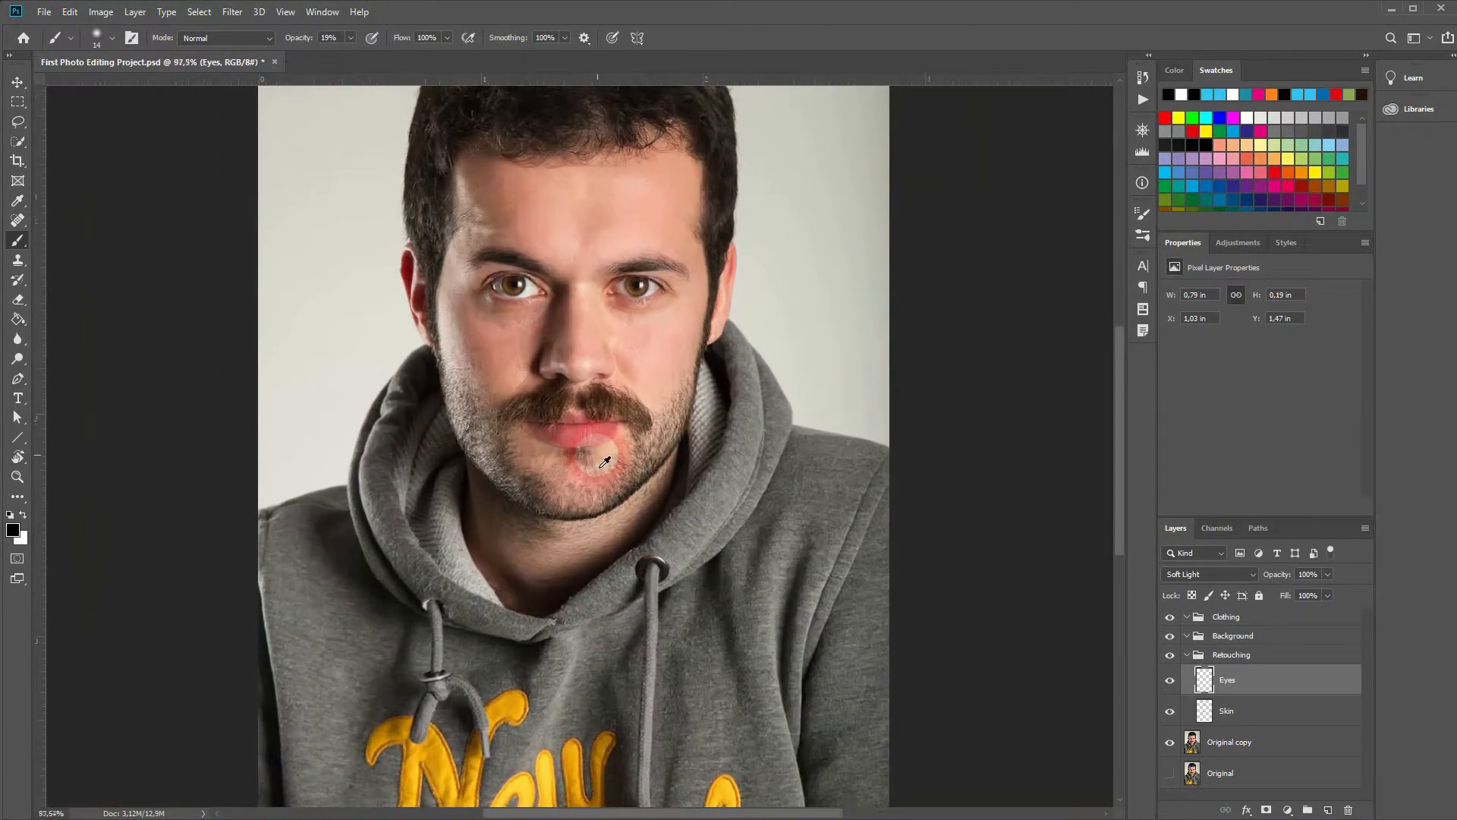
click(1175, 681)
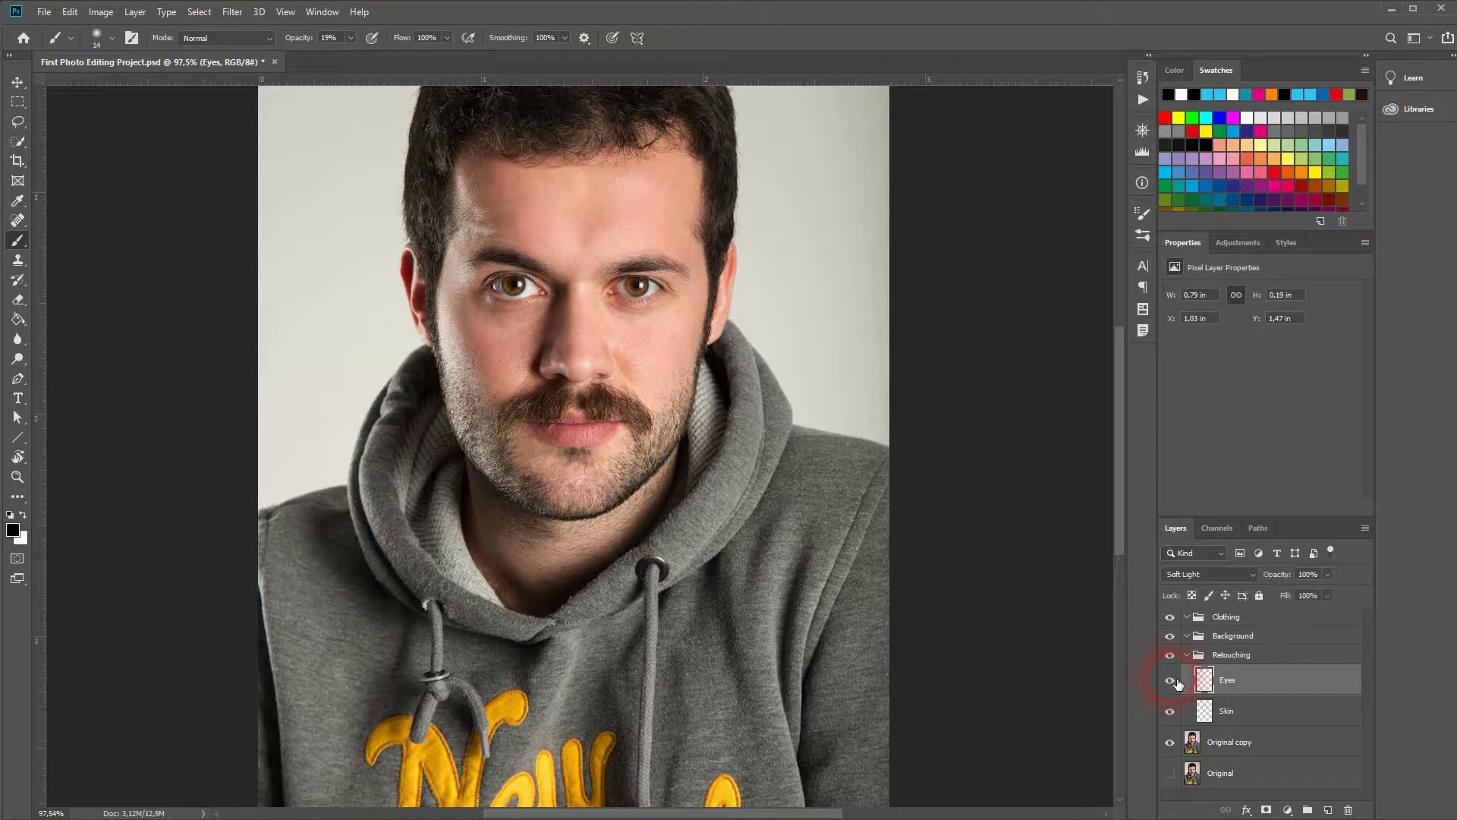
click(1175, 681)
click(1175, 682)
Switch the foreground colour to white and brush over the dark areas around the eyes and beside the nose.
scroll(552, 307, up, 5)
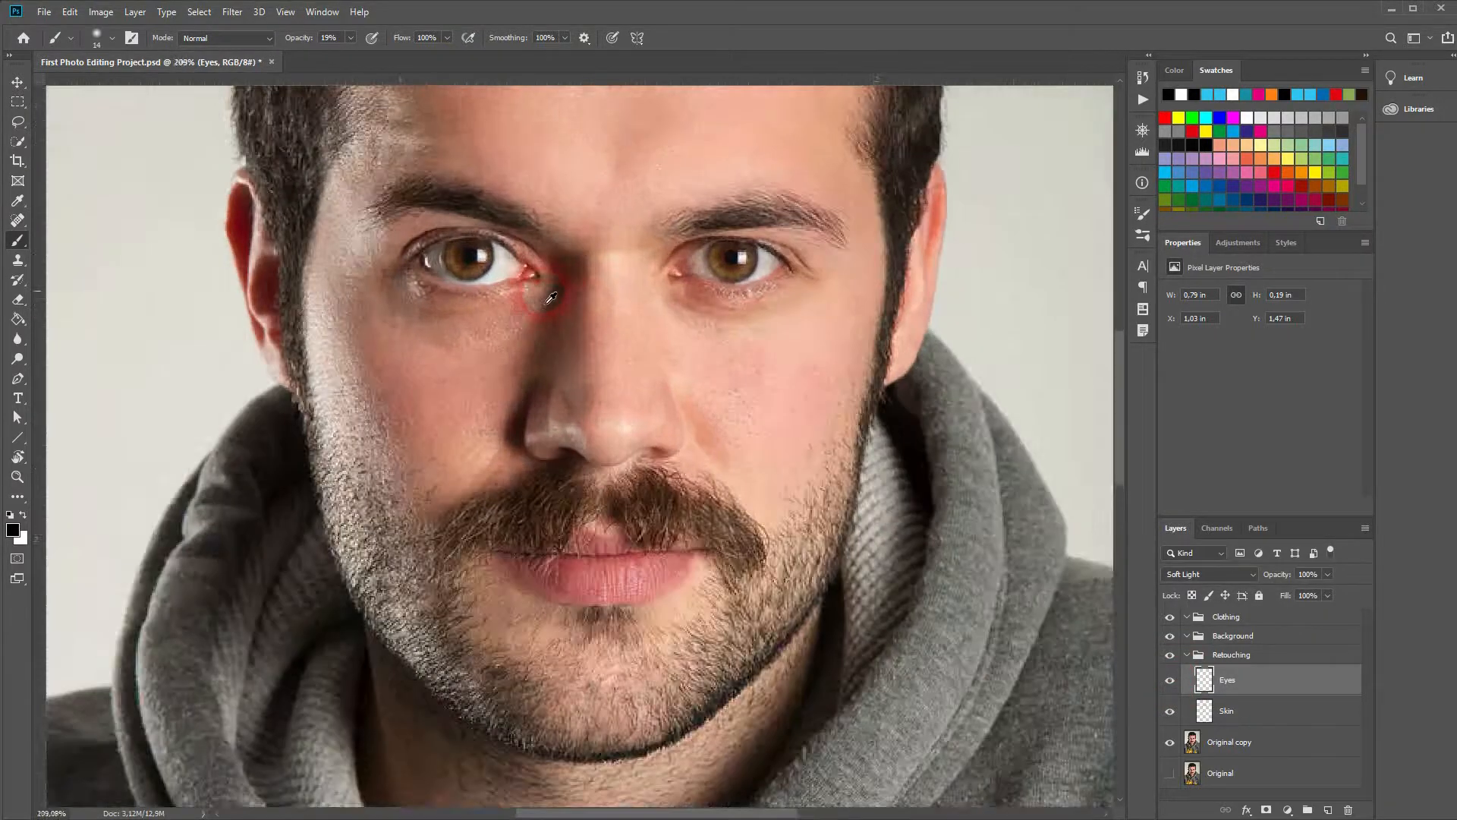
click(24, 514)
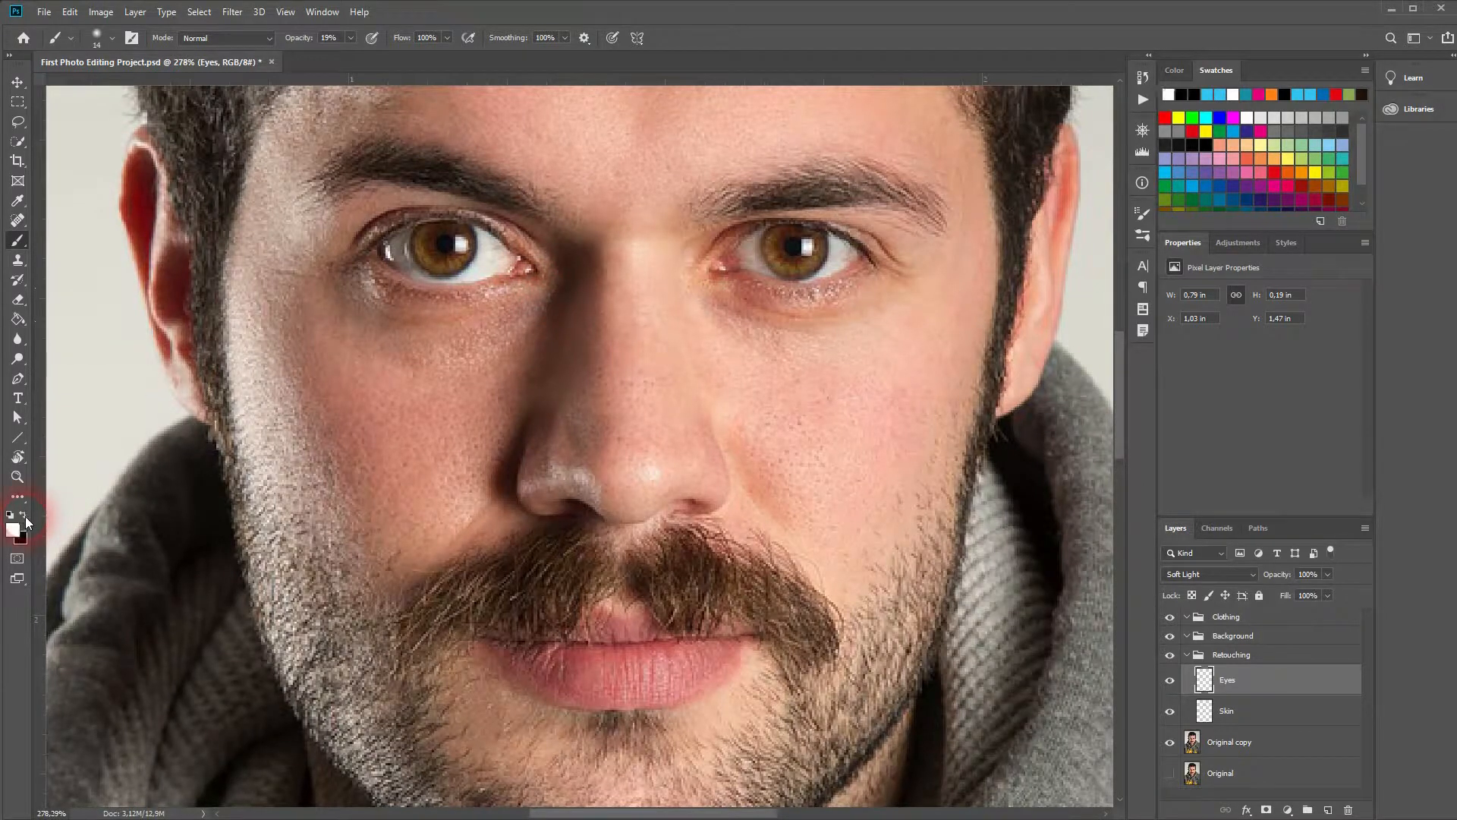
mouse_move(518, 356)
mouse_down()
mouse_move(390, 348)
mouse_move(455, 325)
mouse_move(407, 315)
mouse_move(485, 325)
mouse_move(535, 283)
mouse_move(556, 303)
mouse_up()
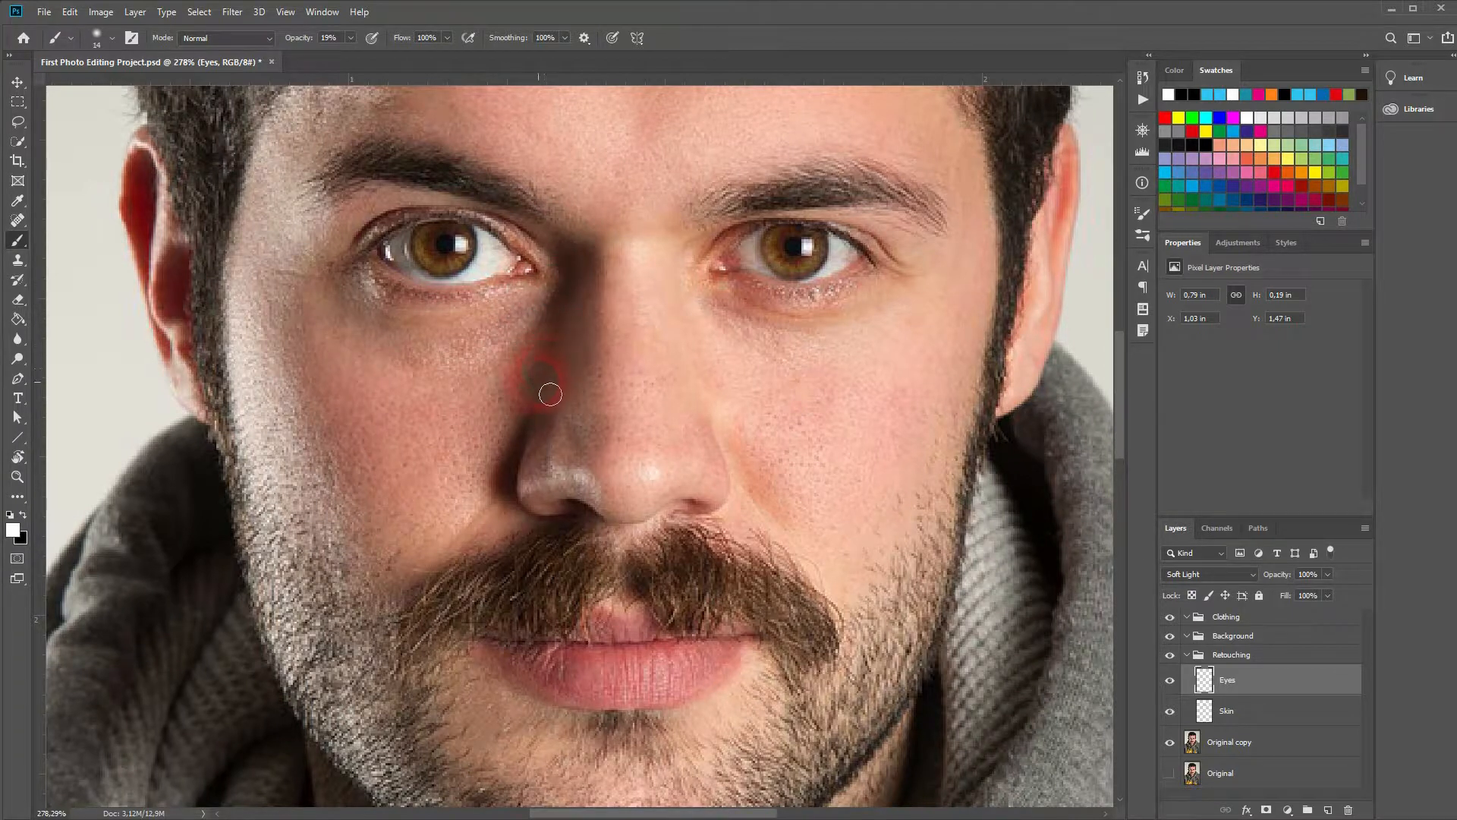
mouse_move(551, 394)
mouse_down()
mouse_move(547, 306)
mouse_move(571, 290)
mouse_move(568, 306)
mouse_move(540, 247)
mouse_move(428, 315)
mouse_move(372, 300)
mouse_move(407, 343)
mouse_move(511, 347)
mouse_move(556, 314)
mouse_move(734, 330)
mouse_move(793, 356)
mouse_move(746, 307)
mouse_move(760, 308)
mouse_move(735, 322)
mouse_move(853, 362)
mouse_up()
Lower the Eyes layer's opacity to 78% and compare the face with the layer hidden and shown.
click(1289, 579)
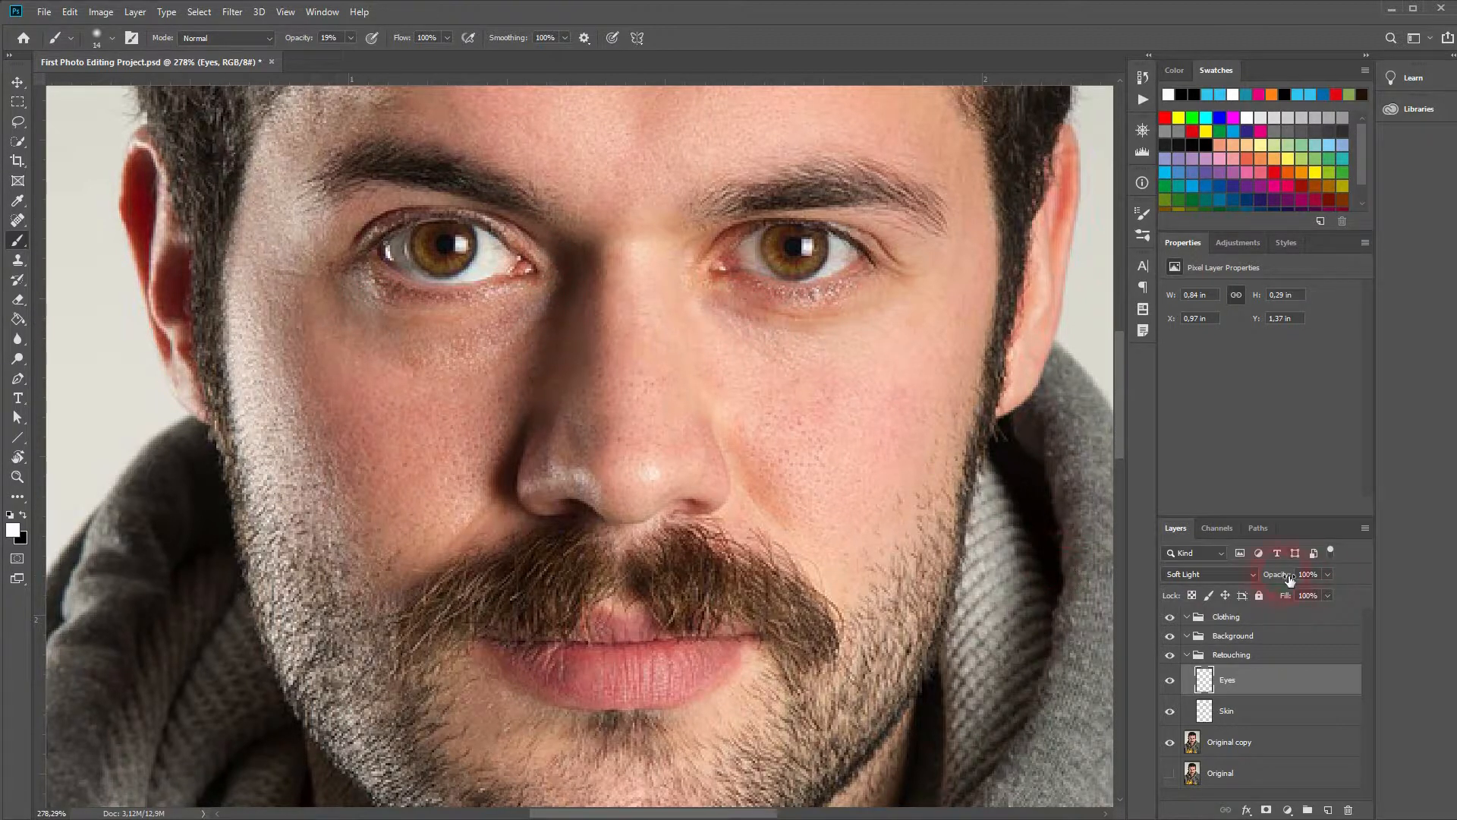
scroll(540, 406, down, 8)
scroll(598, 391, up, 4)
click(1170, 680)
click(1171, 681)
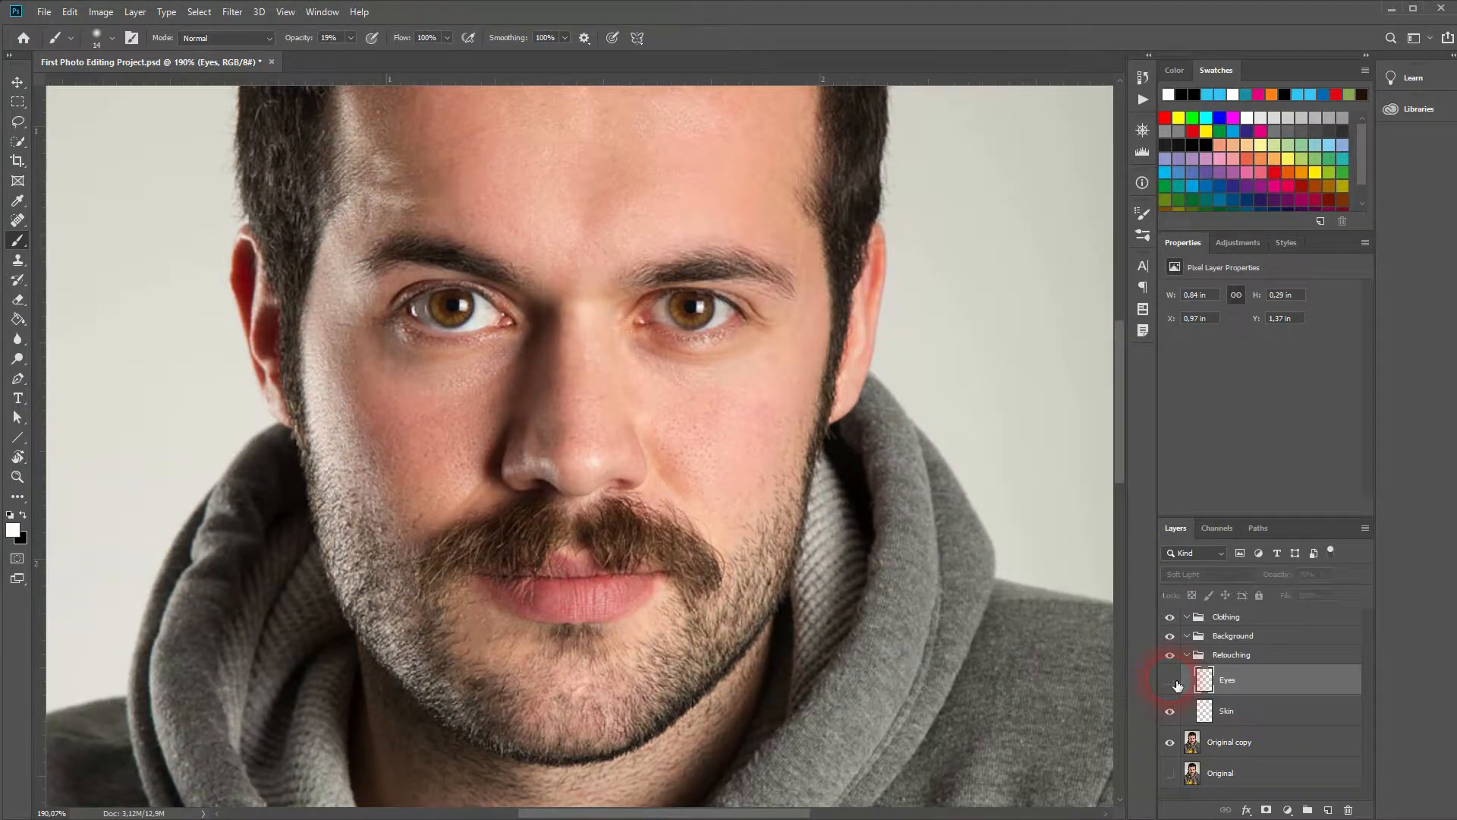
click(1171, 681)
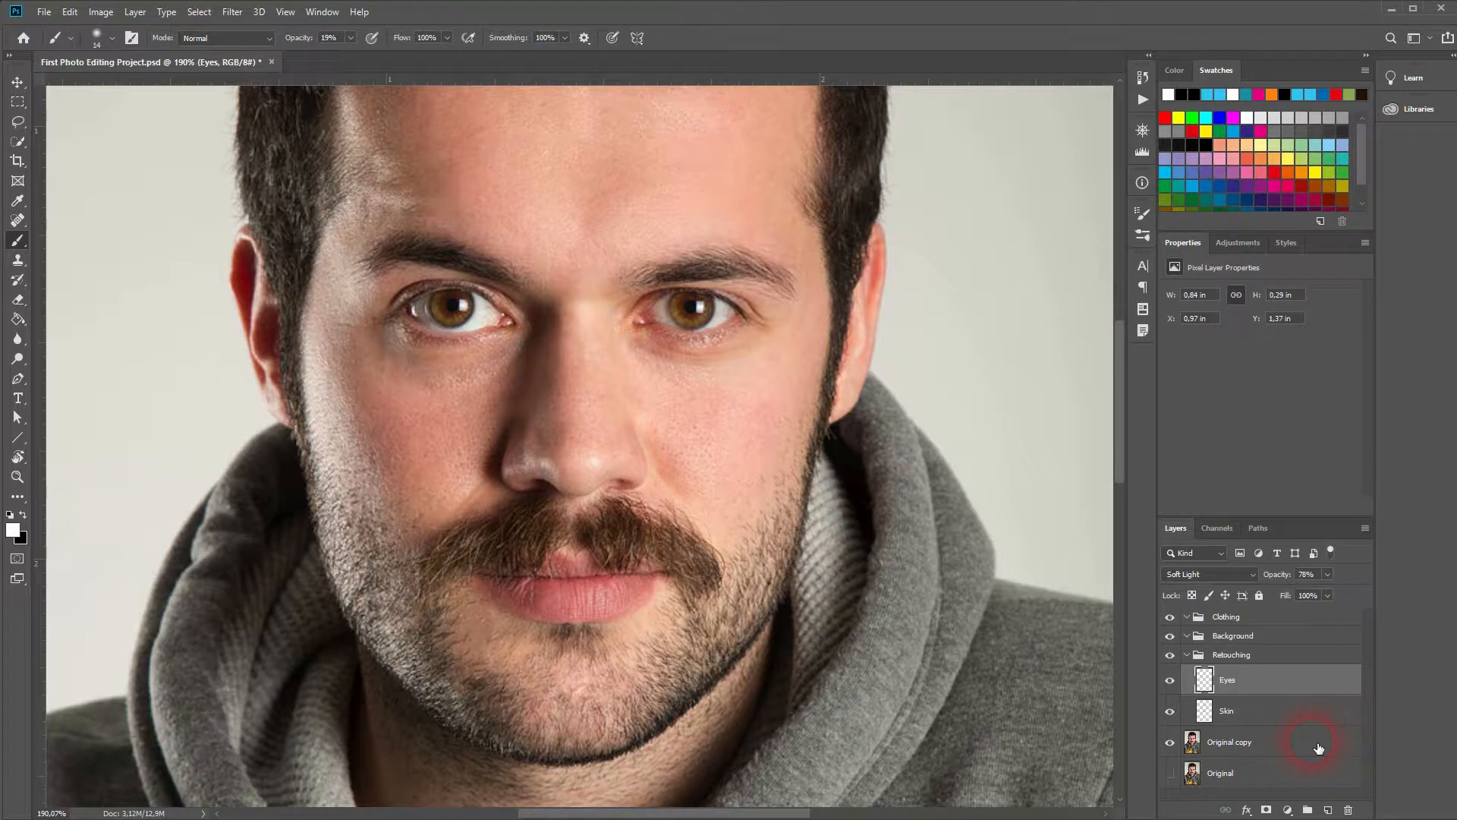
Add a Curves adjustment layer above the Eyes layer and invert its mask to black.
click(1288, 810)
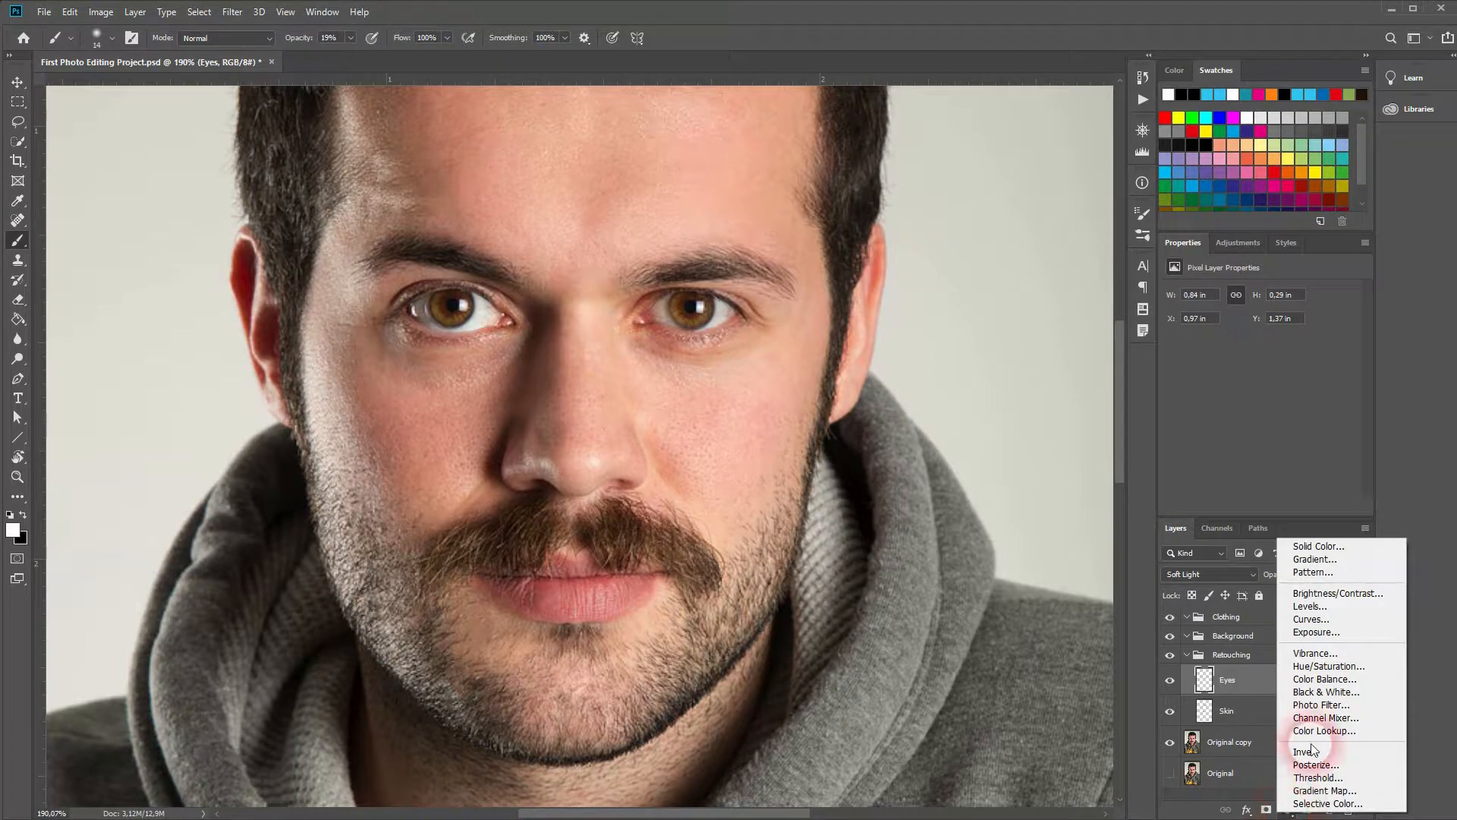
click(1344, 620)
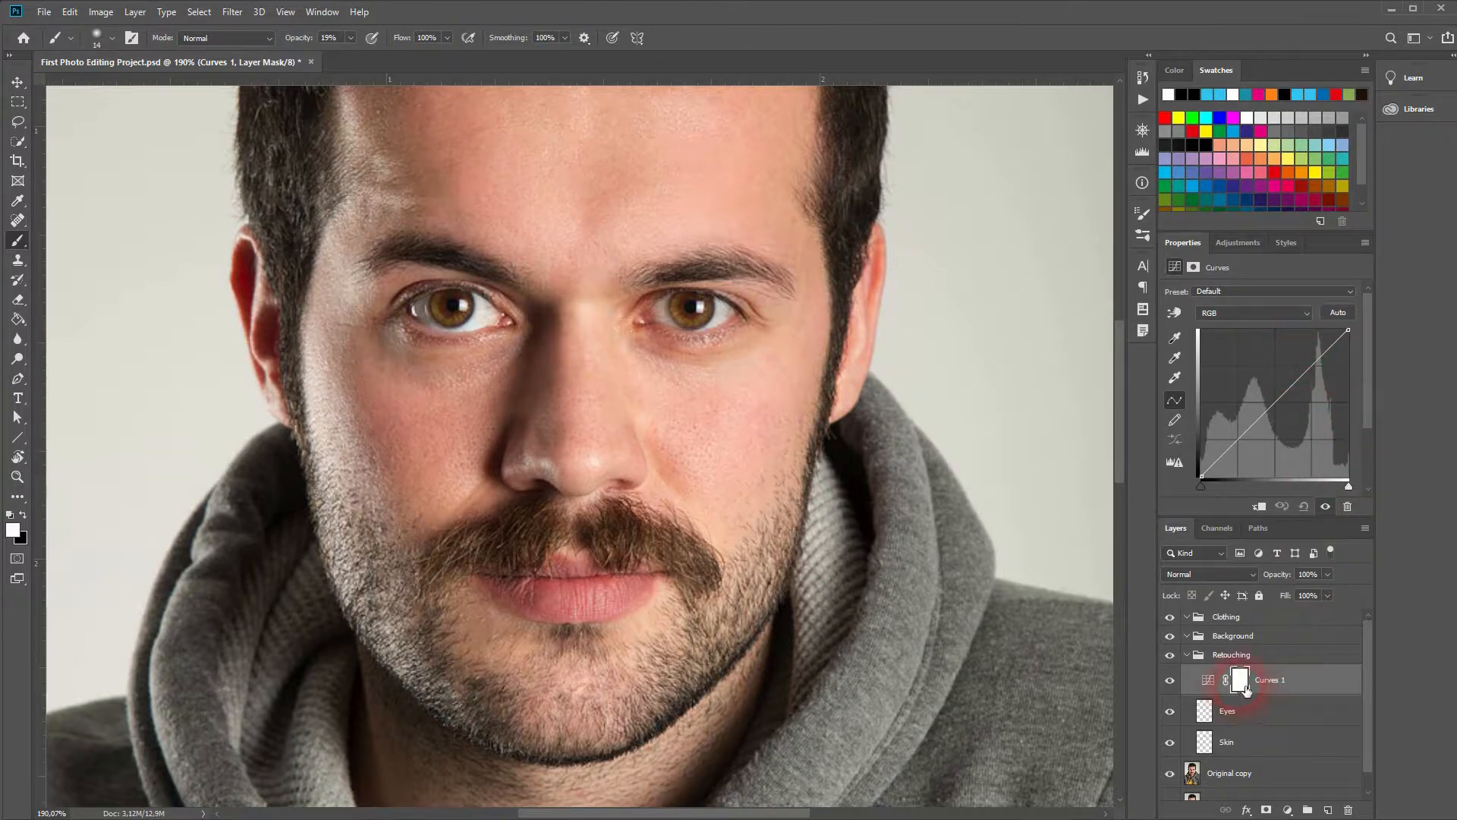
drag(1247, 688, 1261, 687)
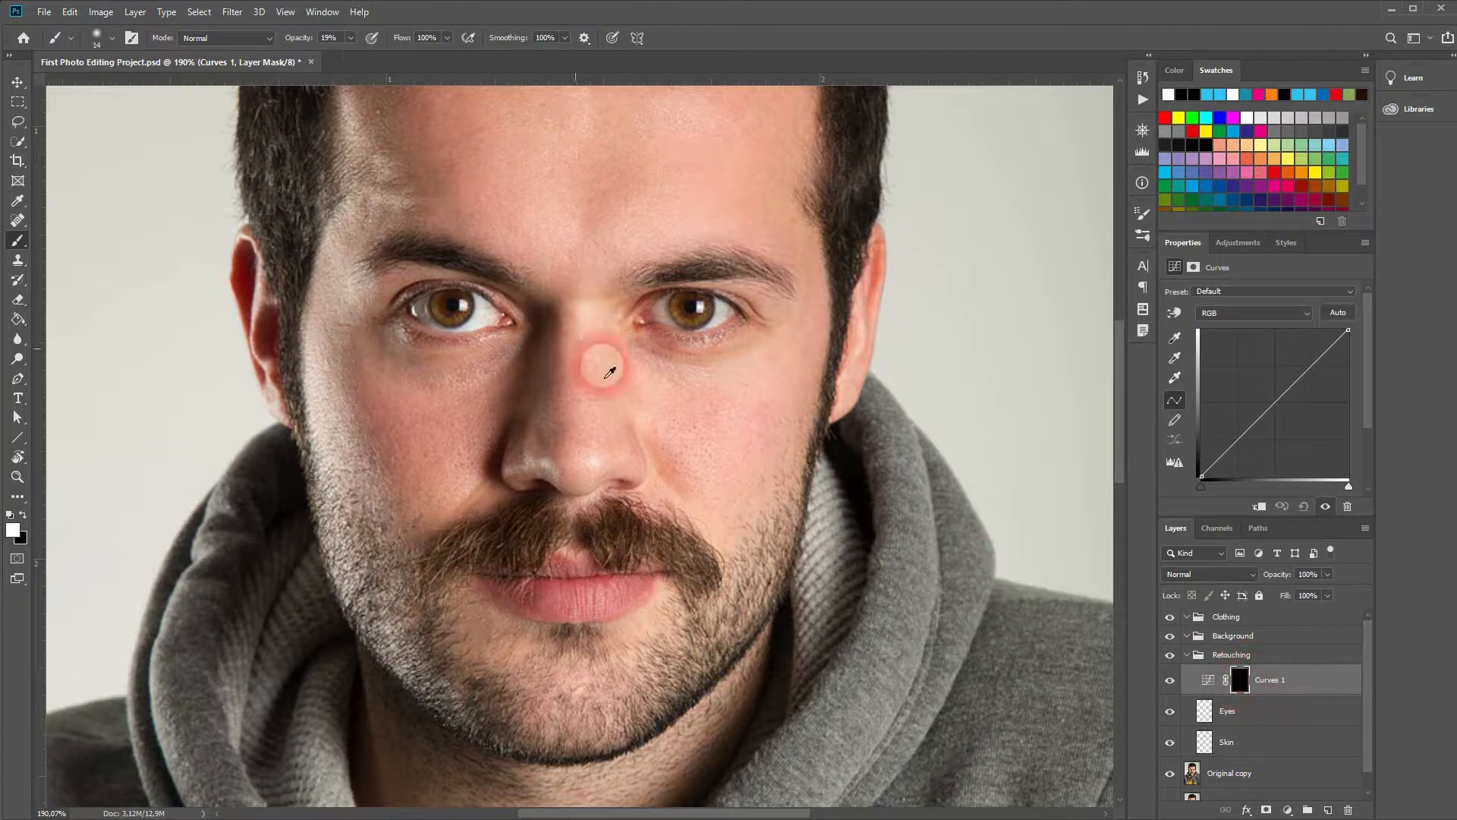
Paint white at 100% brush opacity on the Curves mask under both eyes, checking the painted areas in the mask view.
scroll(472, 358, up, 3)
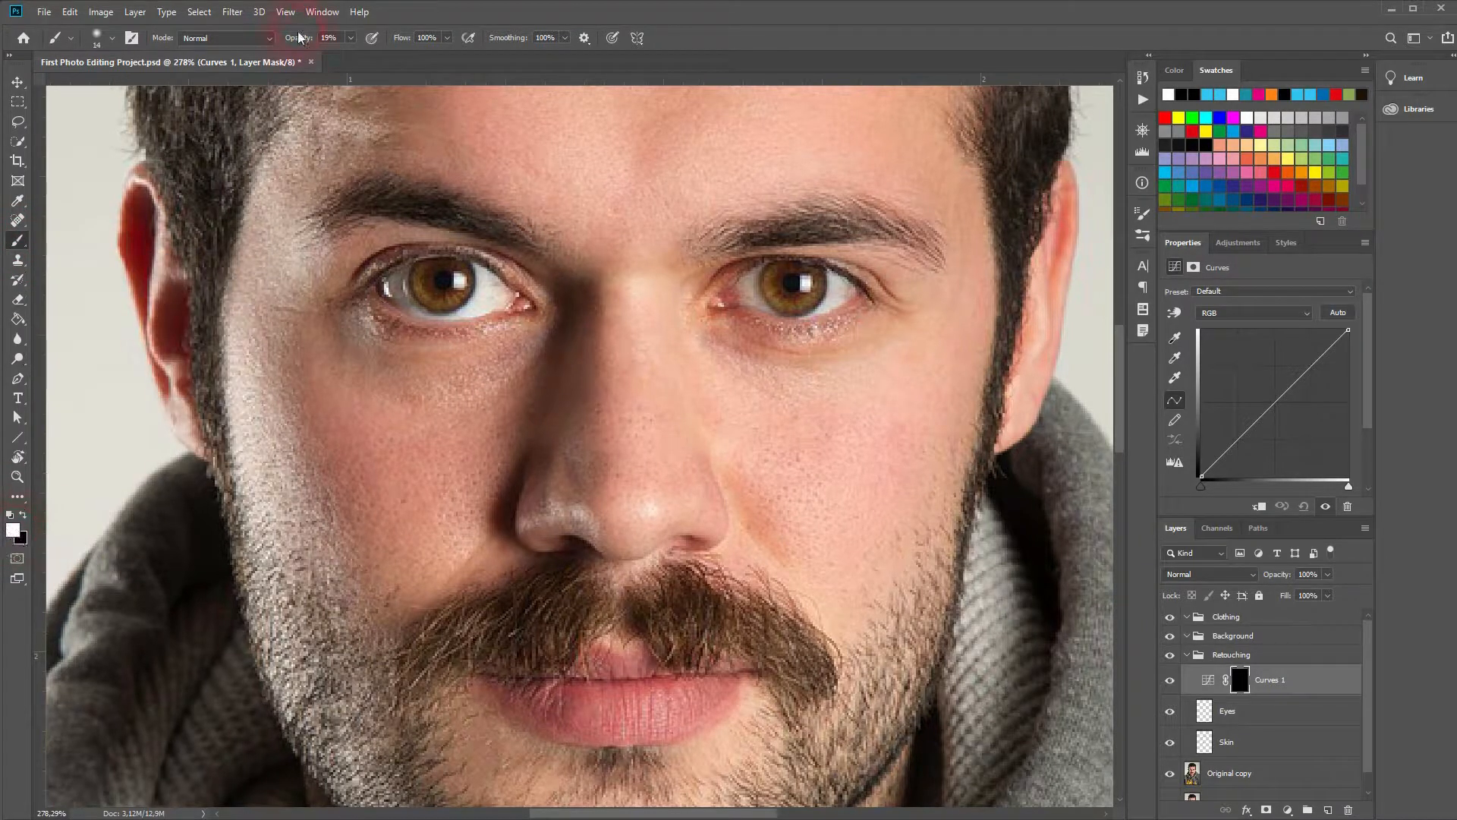
mouse_move(568, 385)
mouse_down()
mouse_move(557, 329)
mouse_move(478, 351)
mouse_move(358, 323)
mouse_move(460, 368)
mouse_move(545, 350)
mouse_move(498, 391)
mouse_move(403, 397)
mouse_move(374, 375)
mouse_move(452, 380)
mouse_move(518, 354)
mouse_move(397, 354)
mouse_move(347, 324)
mouse_move(391, 350)
mouse_move(482, 355)
mouse_move(562, 334)
mouse_move(465, 386)
mouse_move(494, 383)
mouse_move(394, 382)
mouse_move(357, 355)
mouse_move(458, 378)
mouse_move(516, 357)
mouse_up()
alt+click(1244, 687)
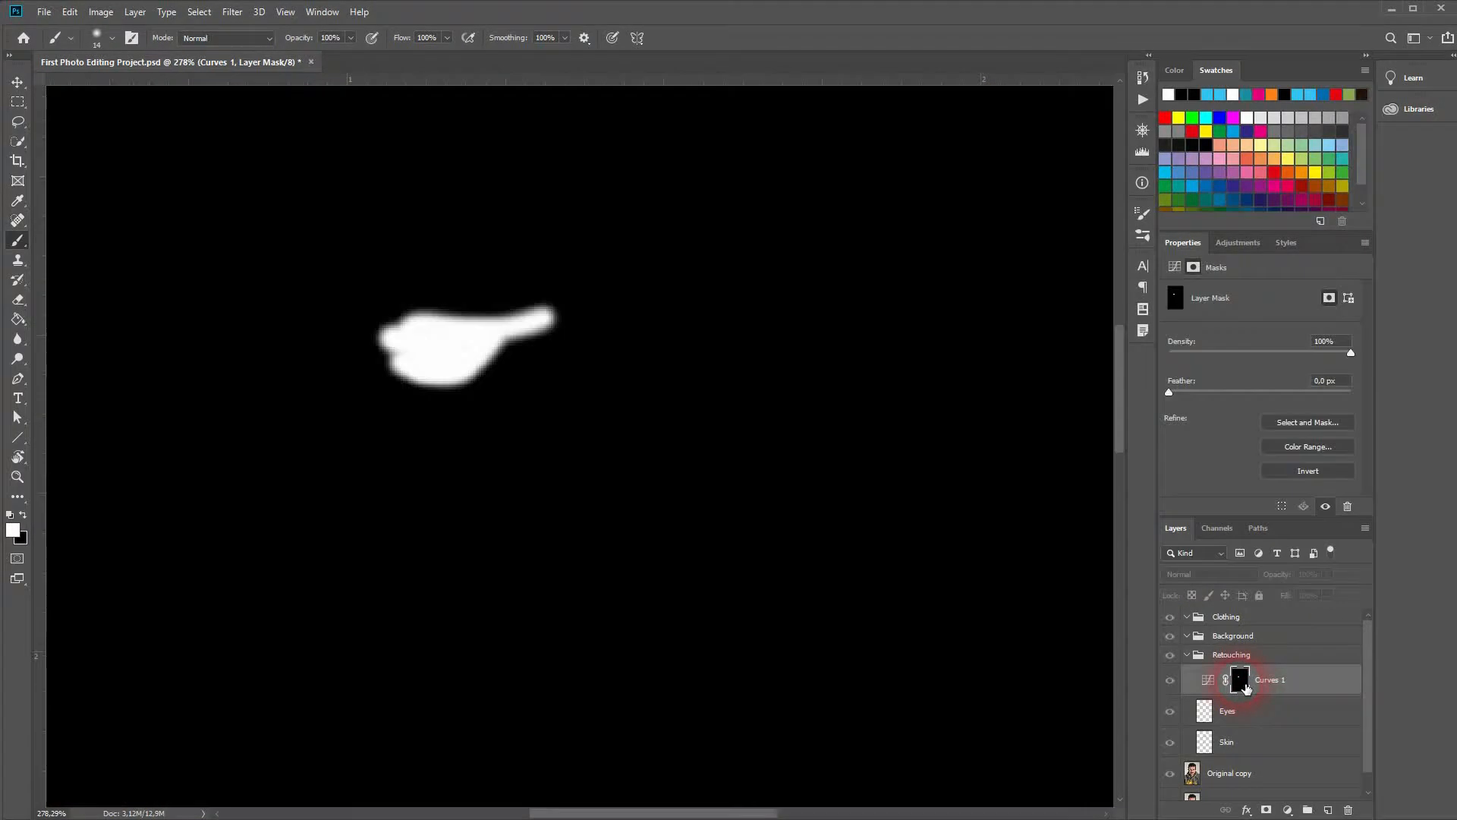
alt+click(1245, 681)
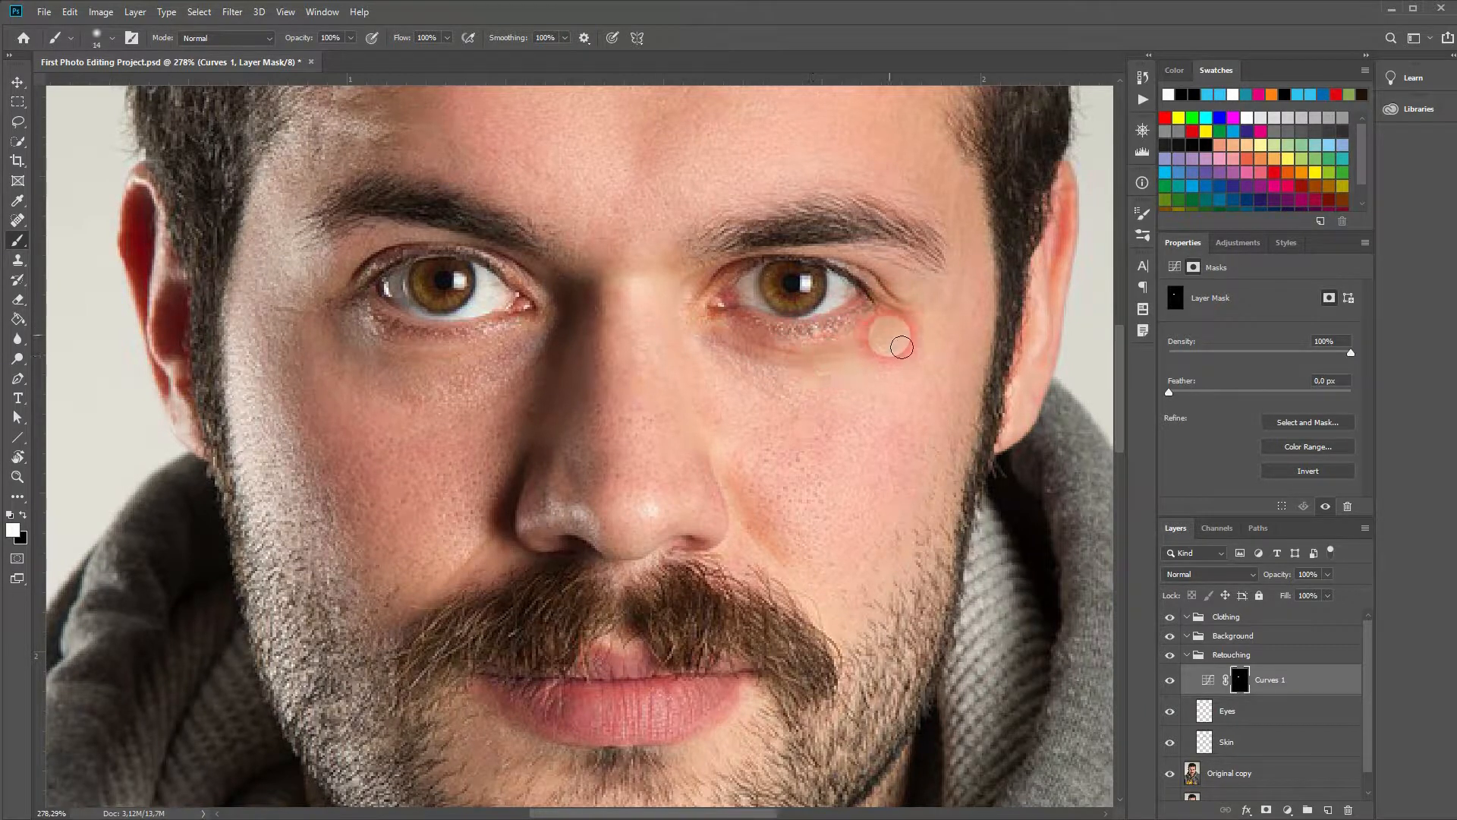
alt+click(1243, 687)
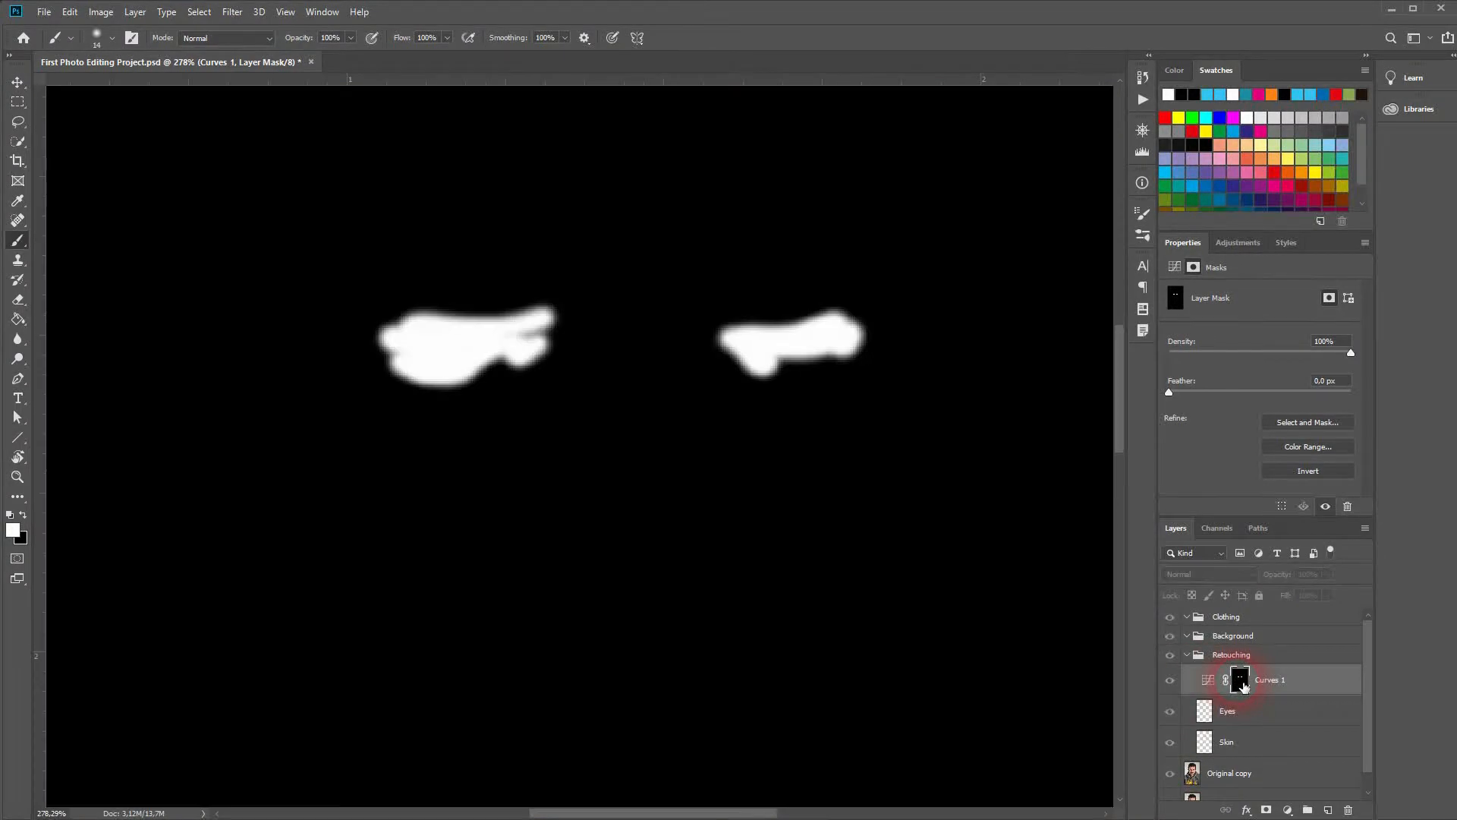
alt+click(1240, 683)
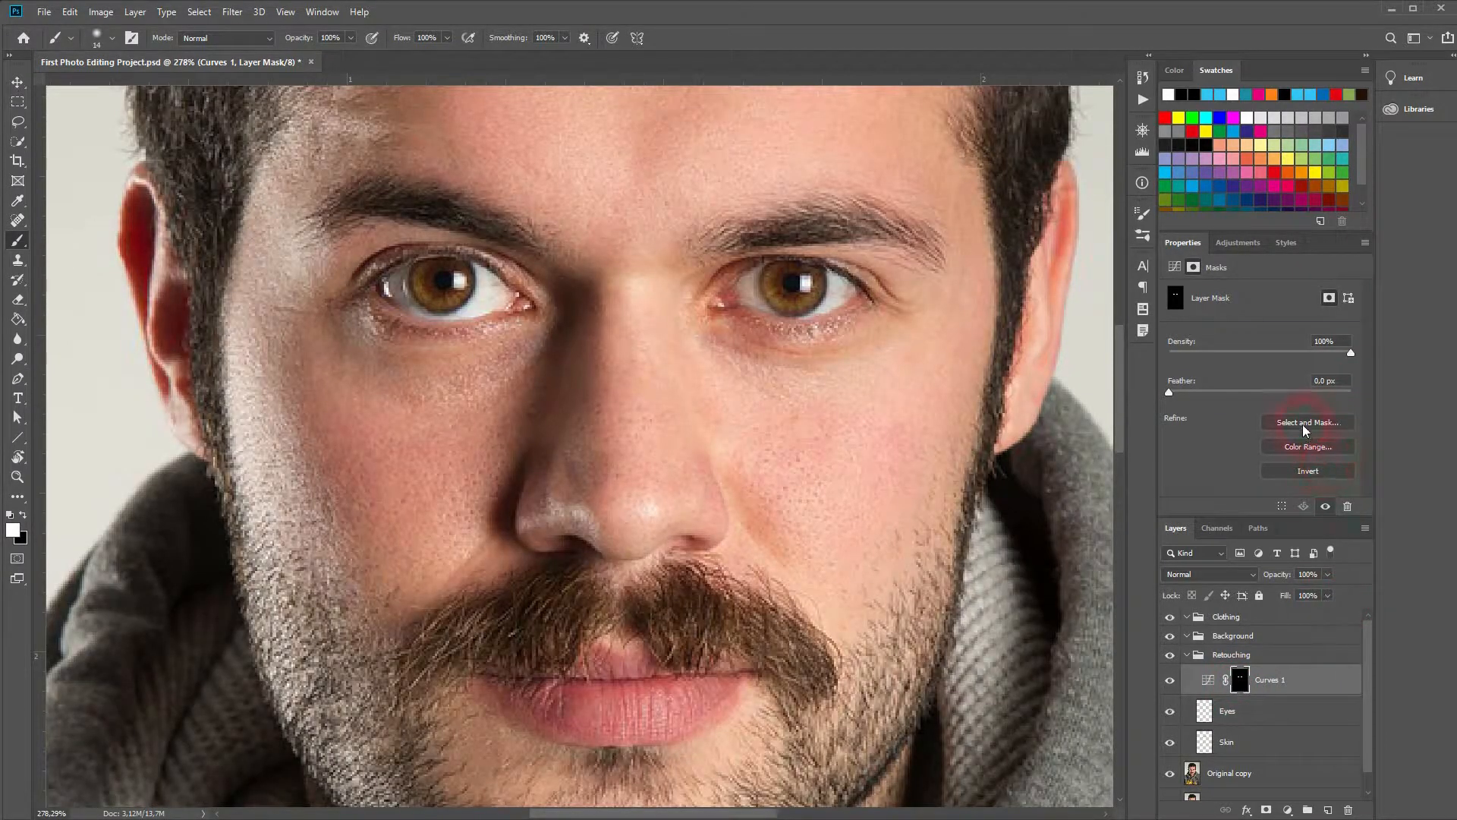
Feather the Curves layer mask by 3.1 px while viewing the mask, and return to the image view.
click(1267, 678)
alt+click(1242, 683)
drag(1172, 394, 1200, 392)
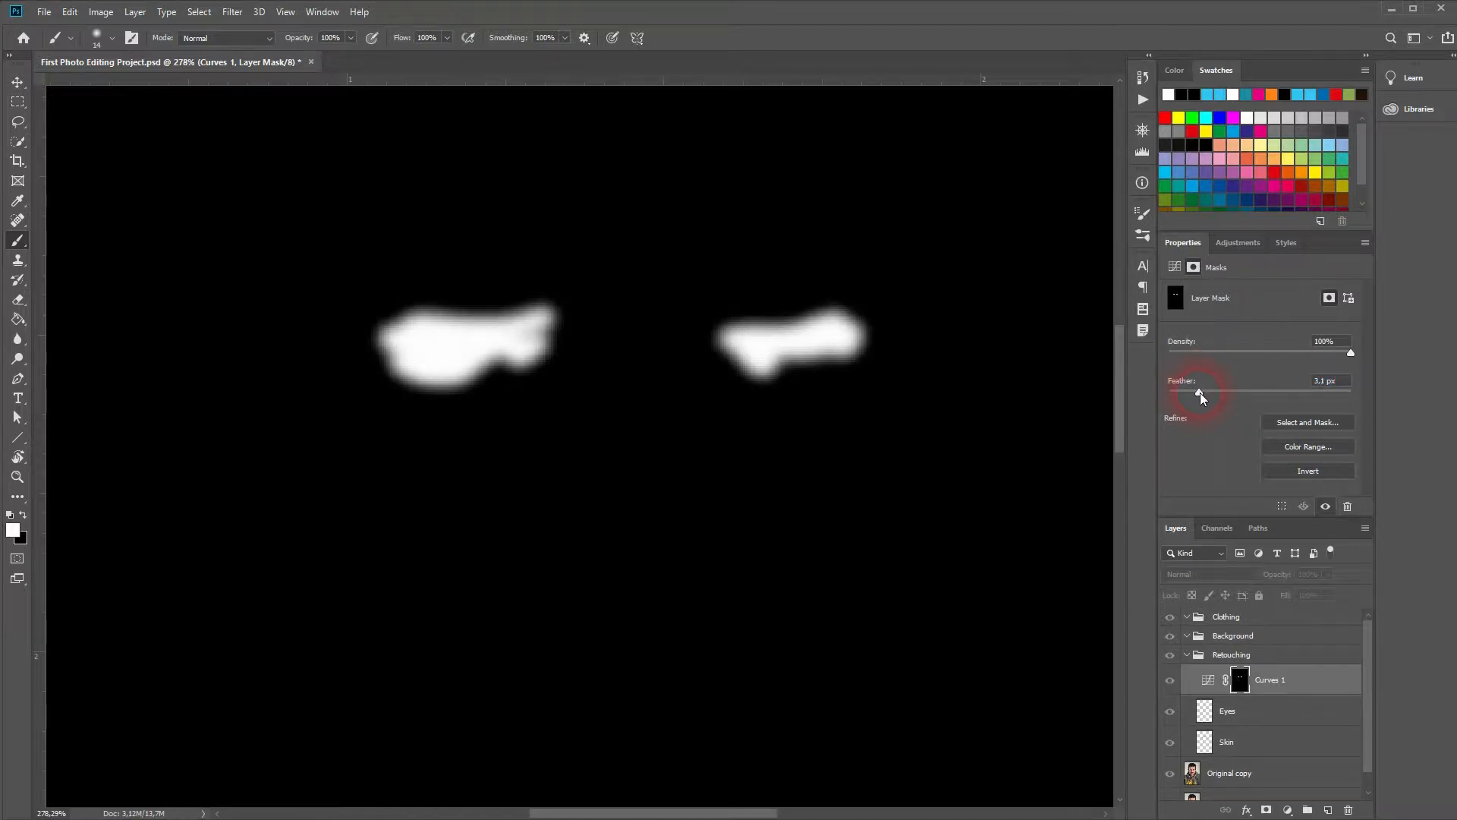
alt+click(1243, 687)
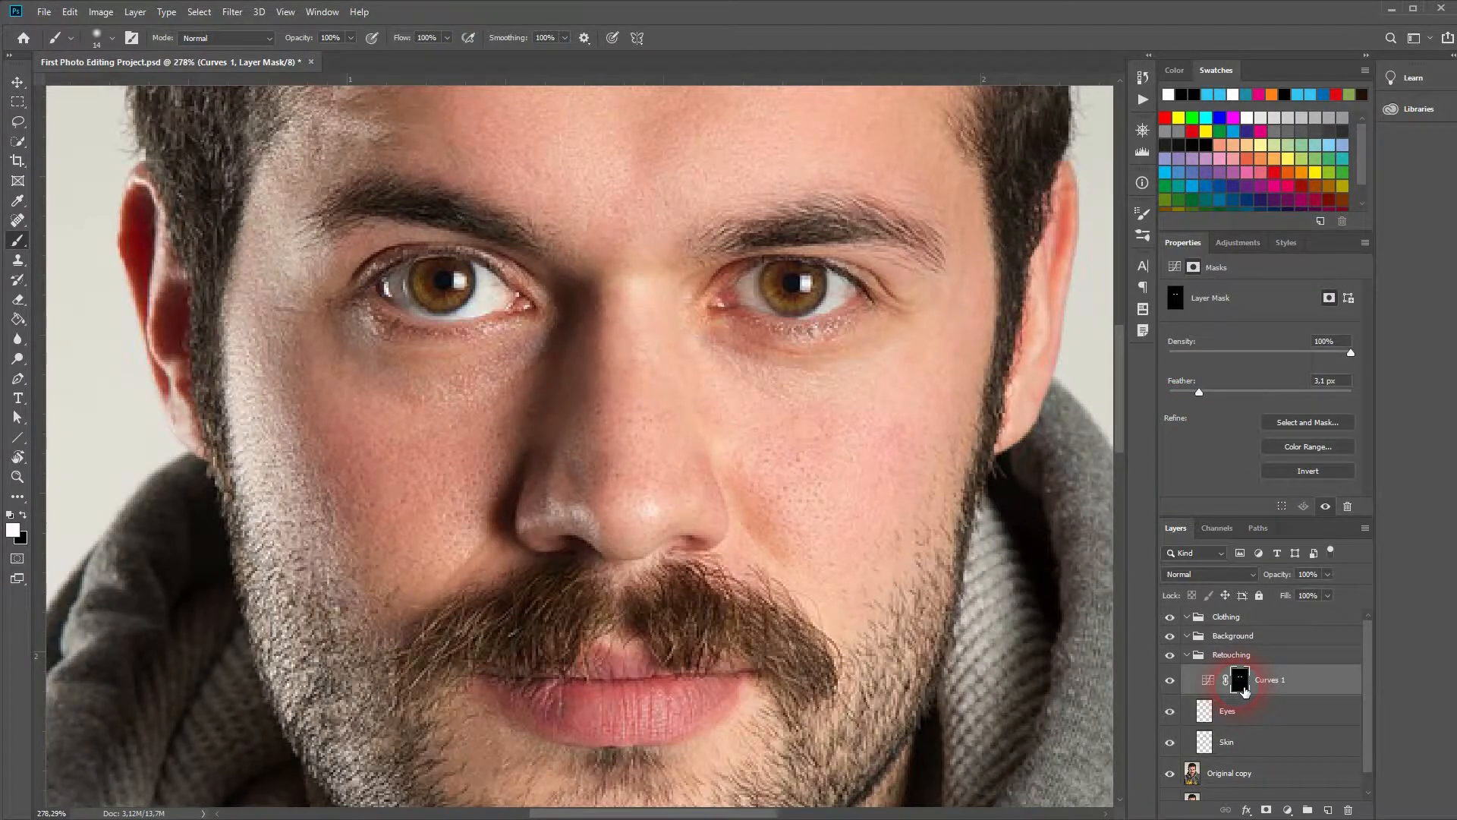
Slightly raise the midtones on the Red channel curve of the Curves 1 adjustment.
click(1211, 679)
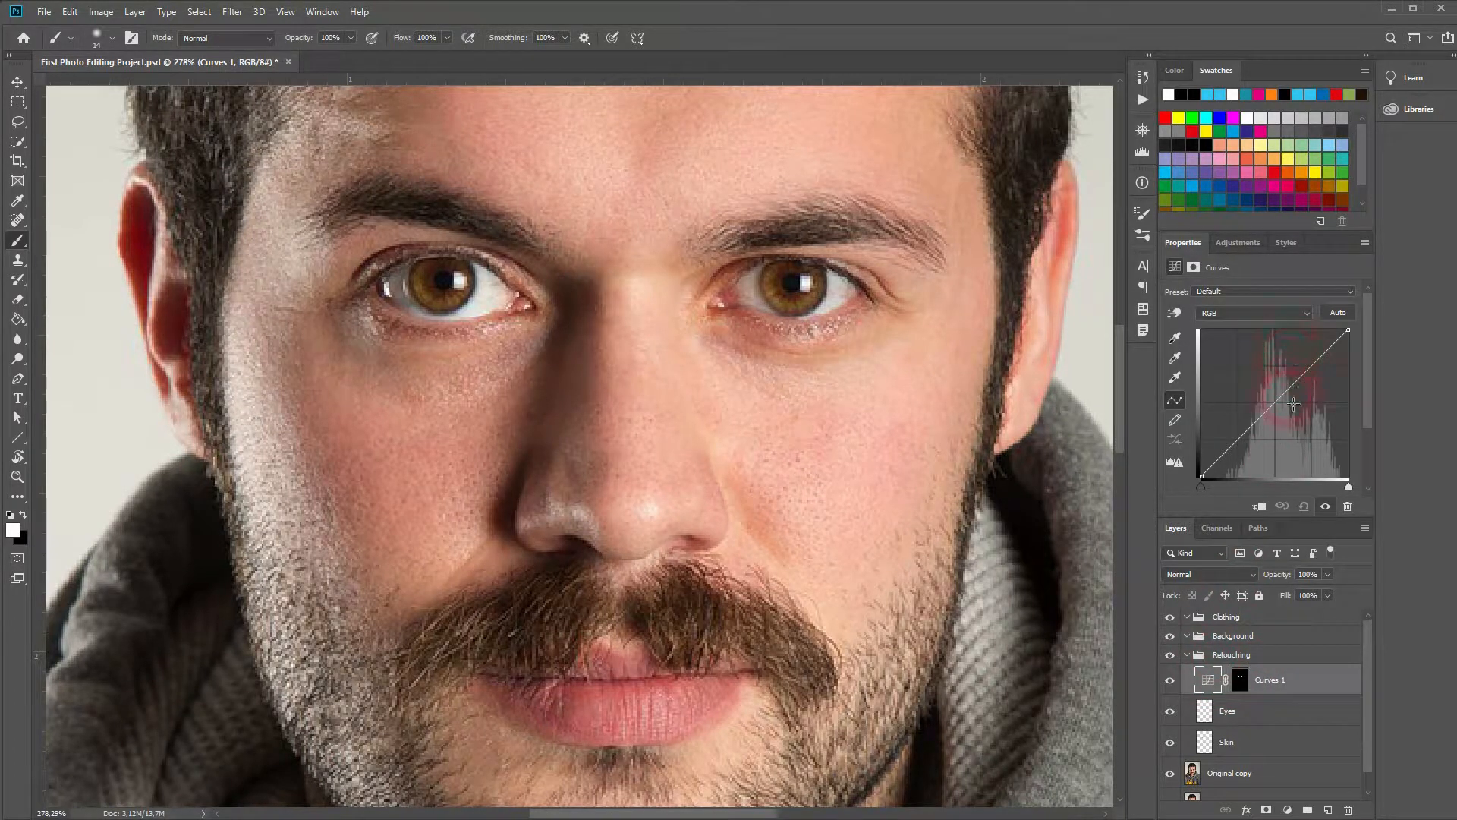
mouse_move(1284, 411)
mouse_down()
mouse_move(1239, 380)
mouse_move(1296, 429)
mouse_move(1273, 414)
mouse_up()
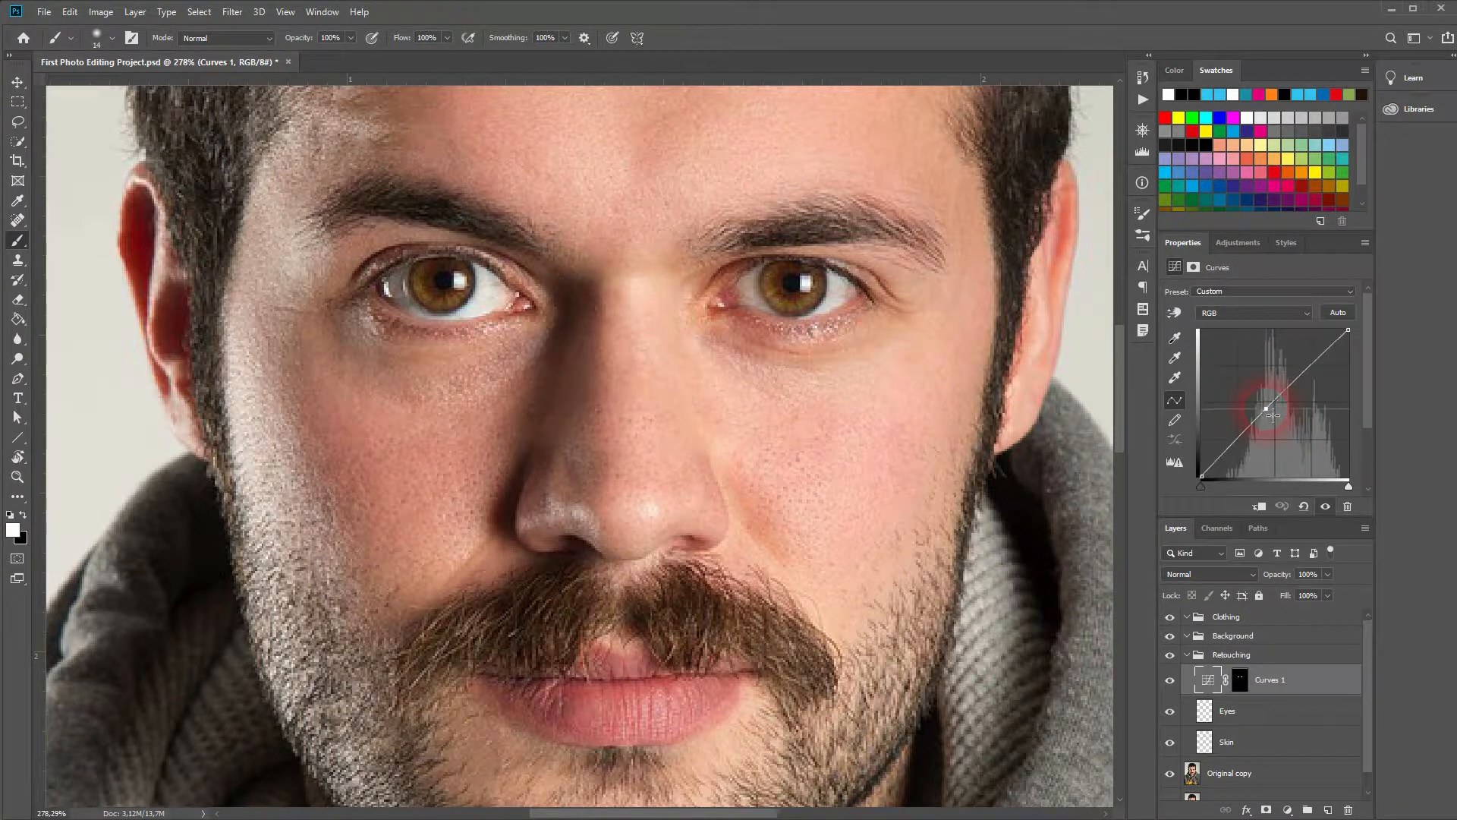
key(ctrl+z)
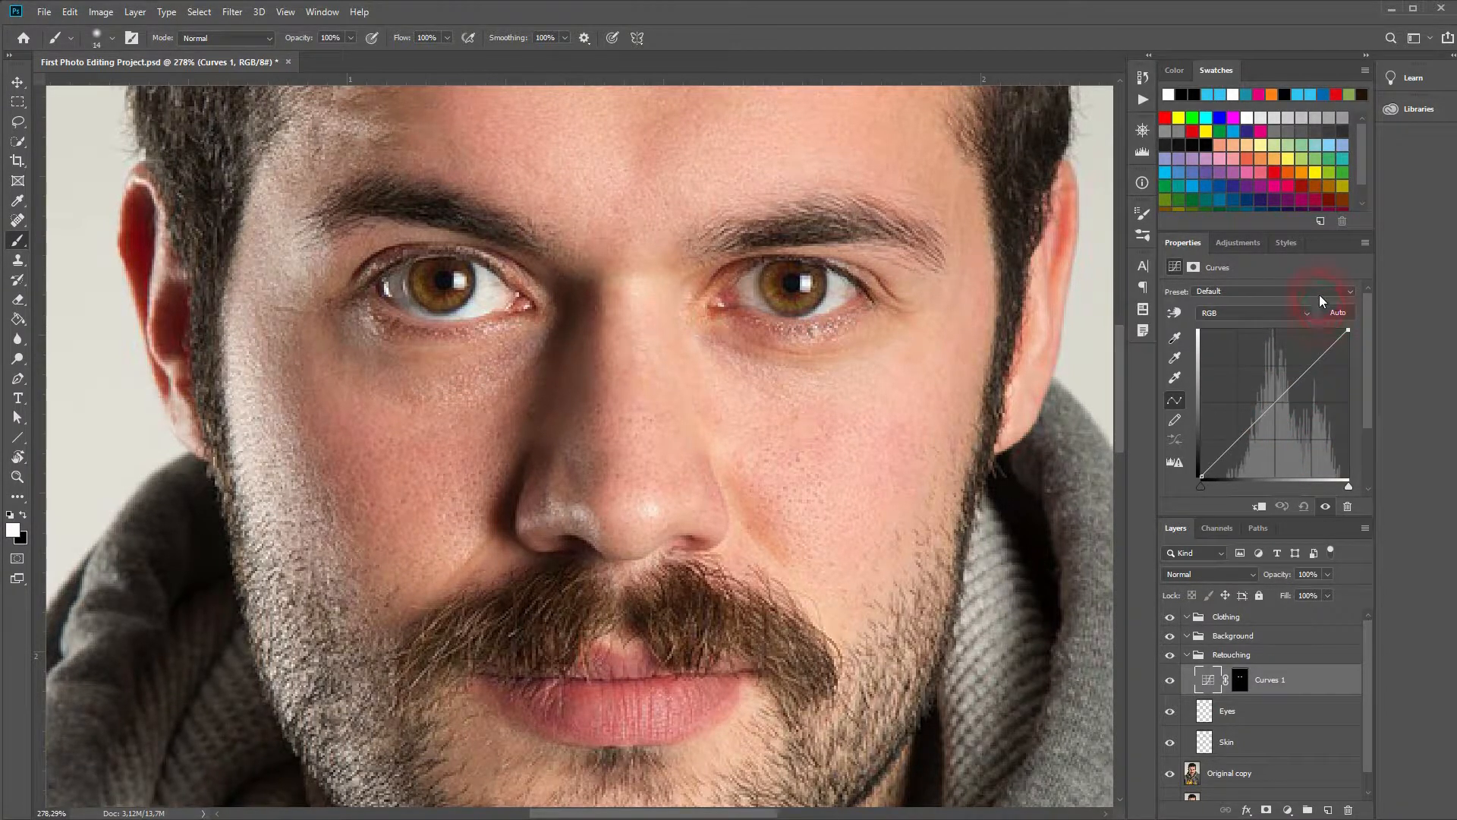
click(1298, 312)
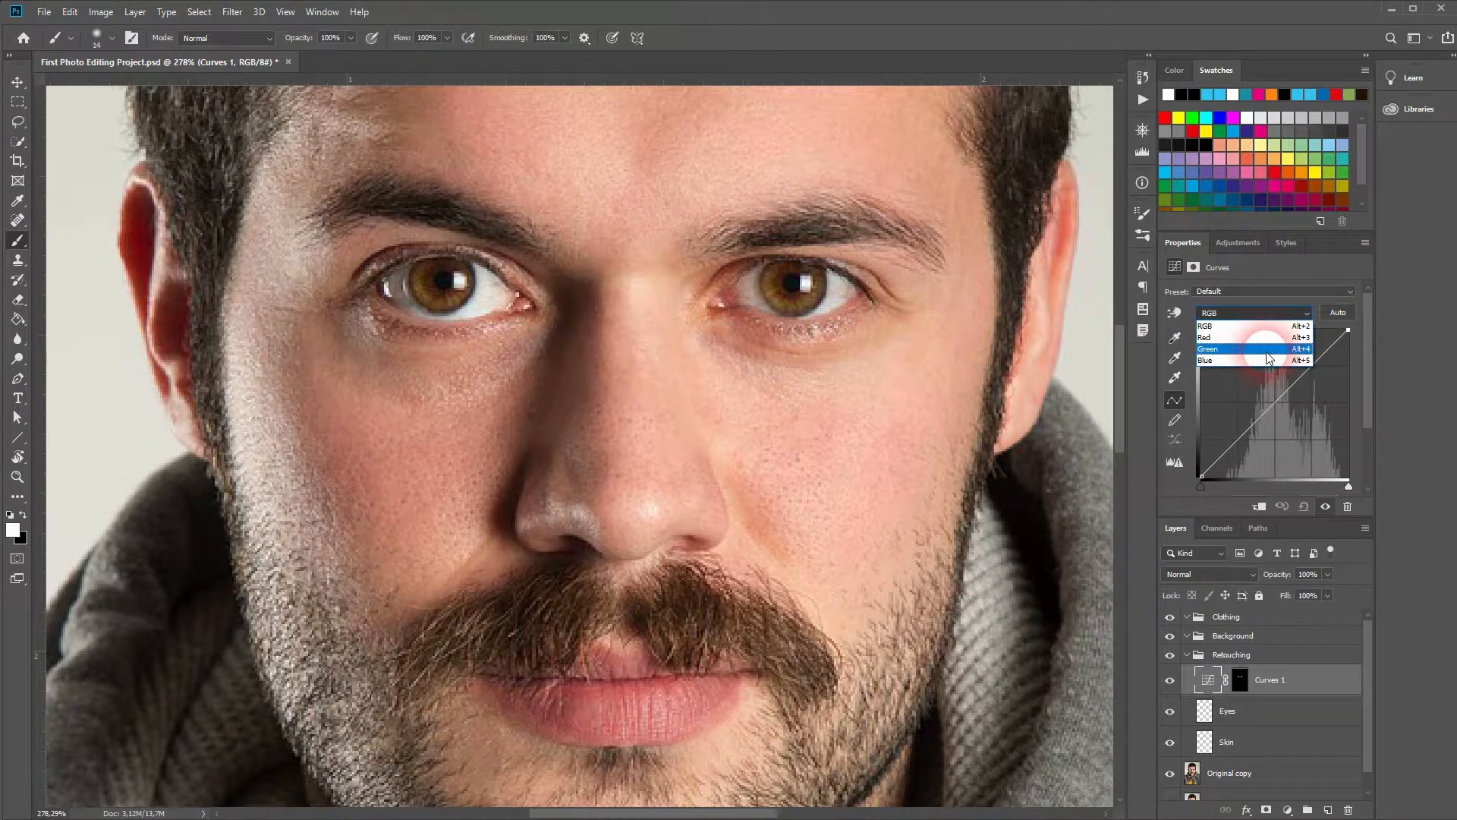
click(1244, 337)
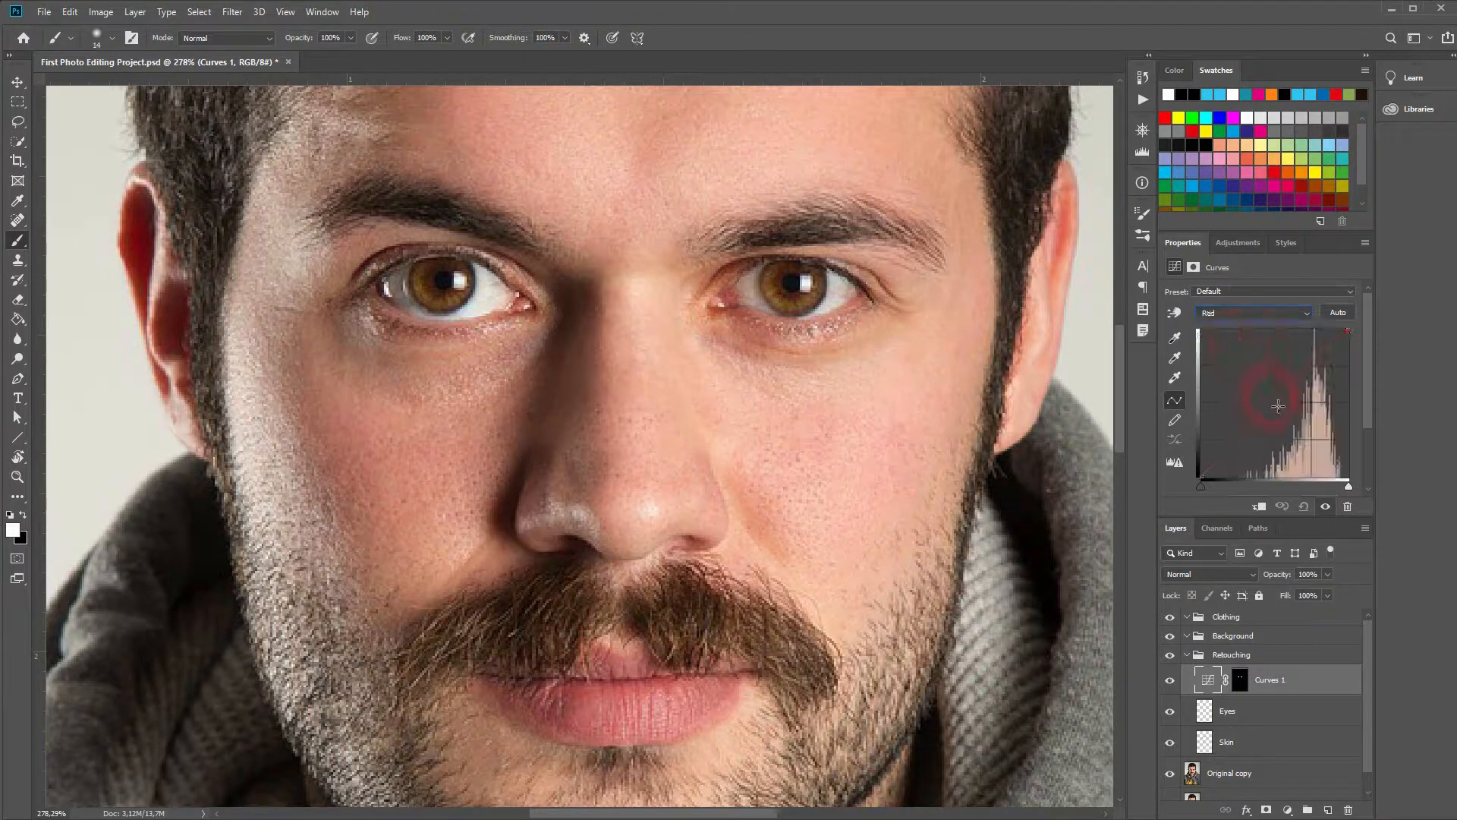
mouse_move(1283, 407)
mouse_down()
mouse_move(1305, 426)
mouse_move(1250, 387)
mouse_move(1293, 414)
mouse_move(1281, 407)
mouse_up()
Fine-tune the midtones on the Green and Blue channel curves of the Curves 1 adjustment.
click(1307, 312)
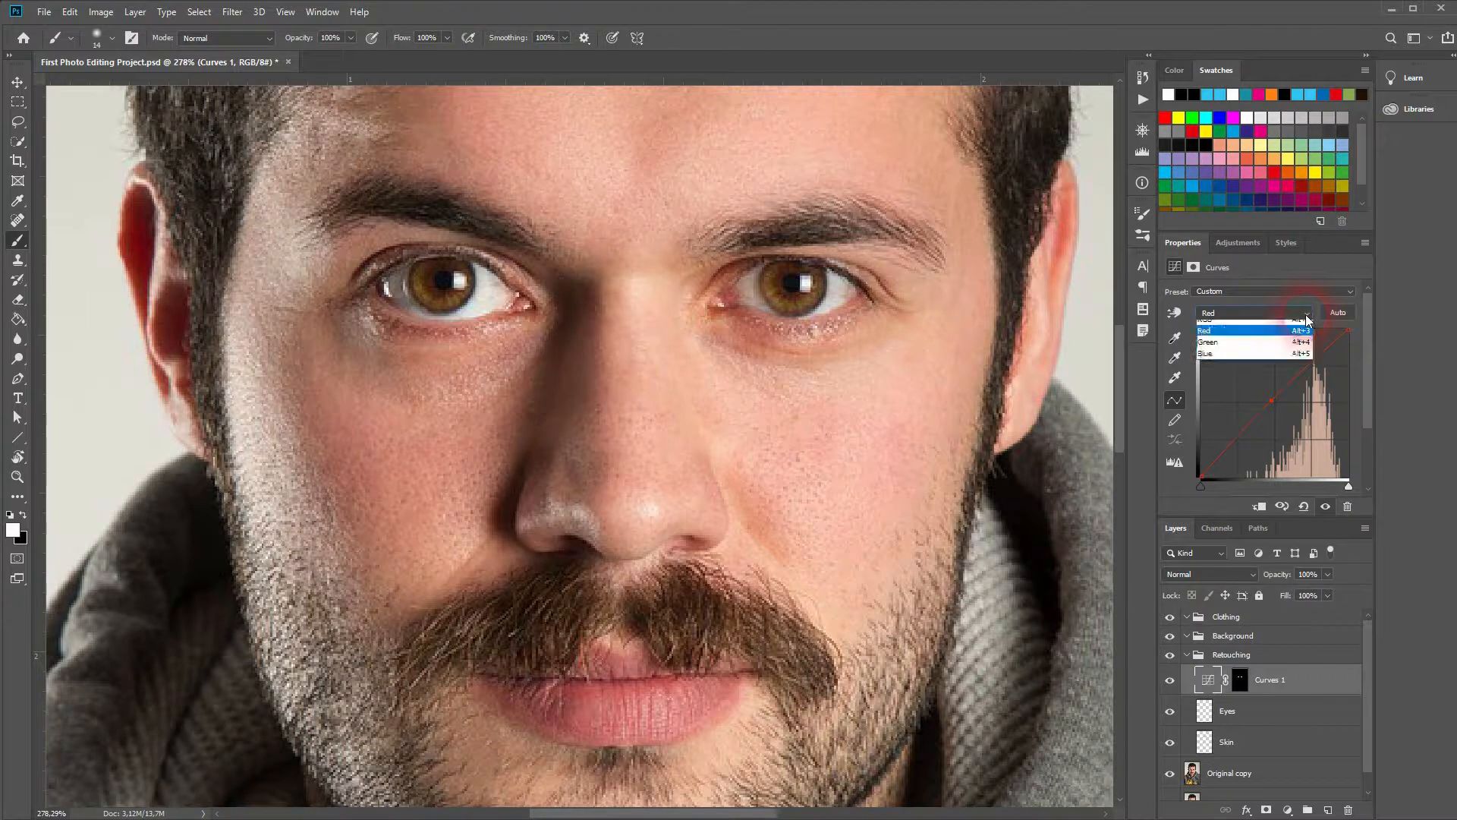
click(1256, 350)
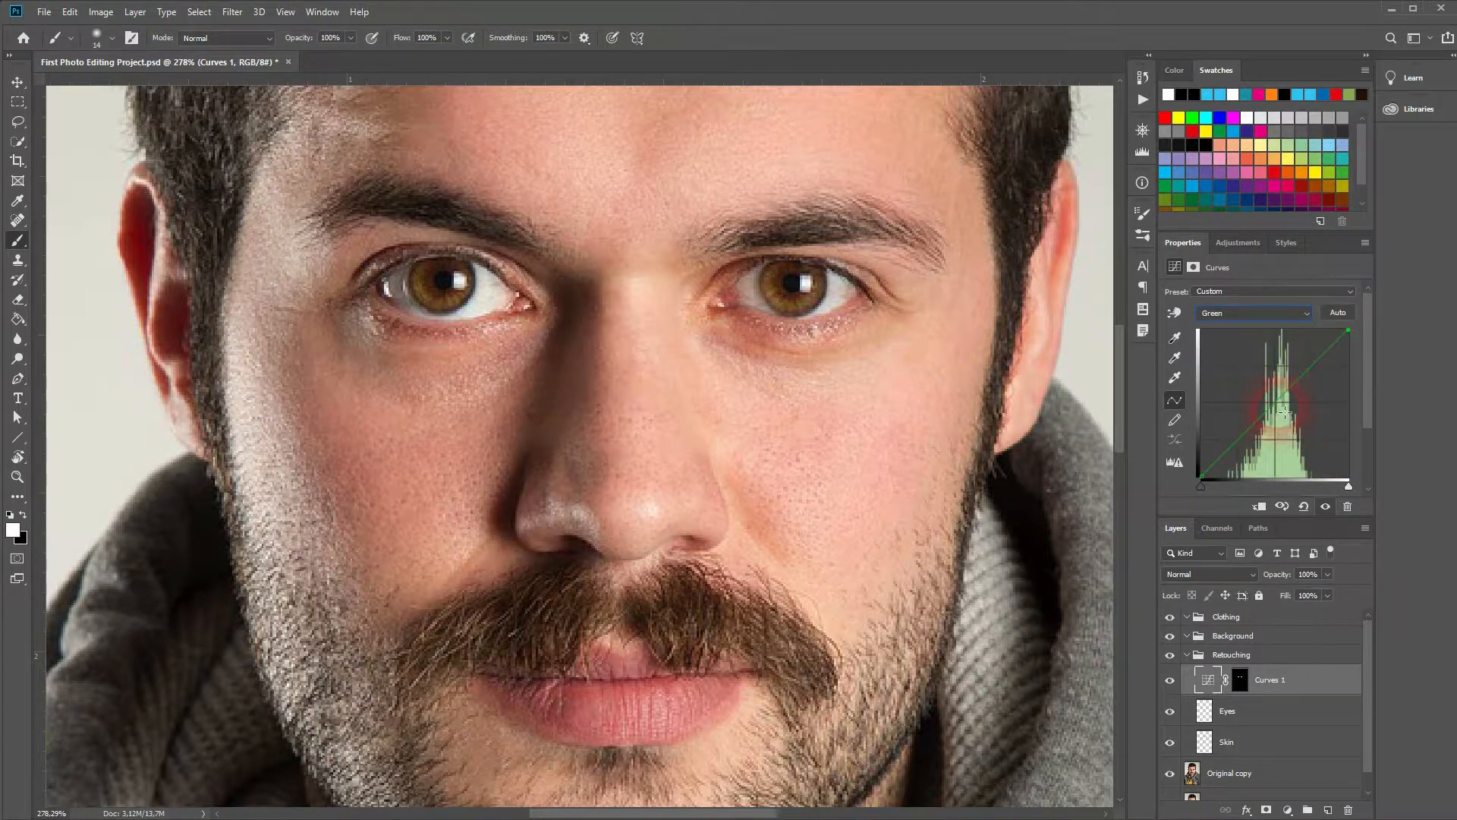
mouse_move(1281, 408)
mouse_down()
mouse_move(1283, 425)
mouse_move(1280, 413)
mouse_up()
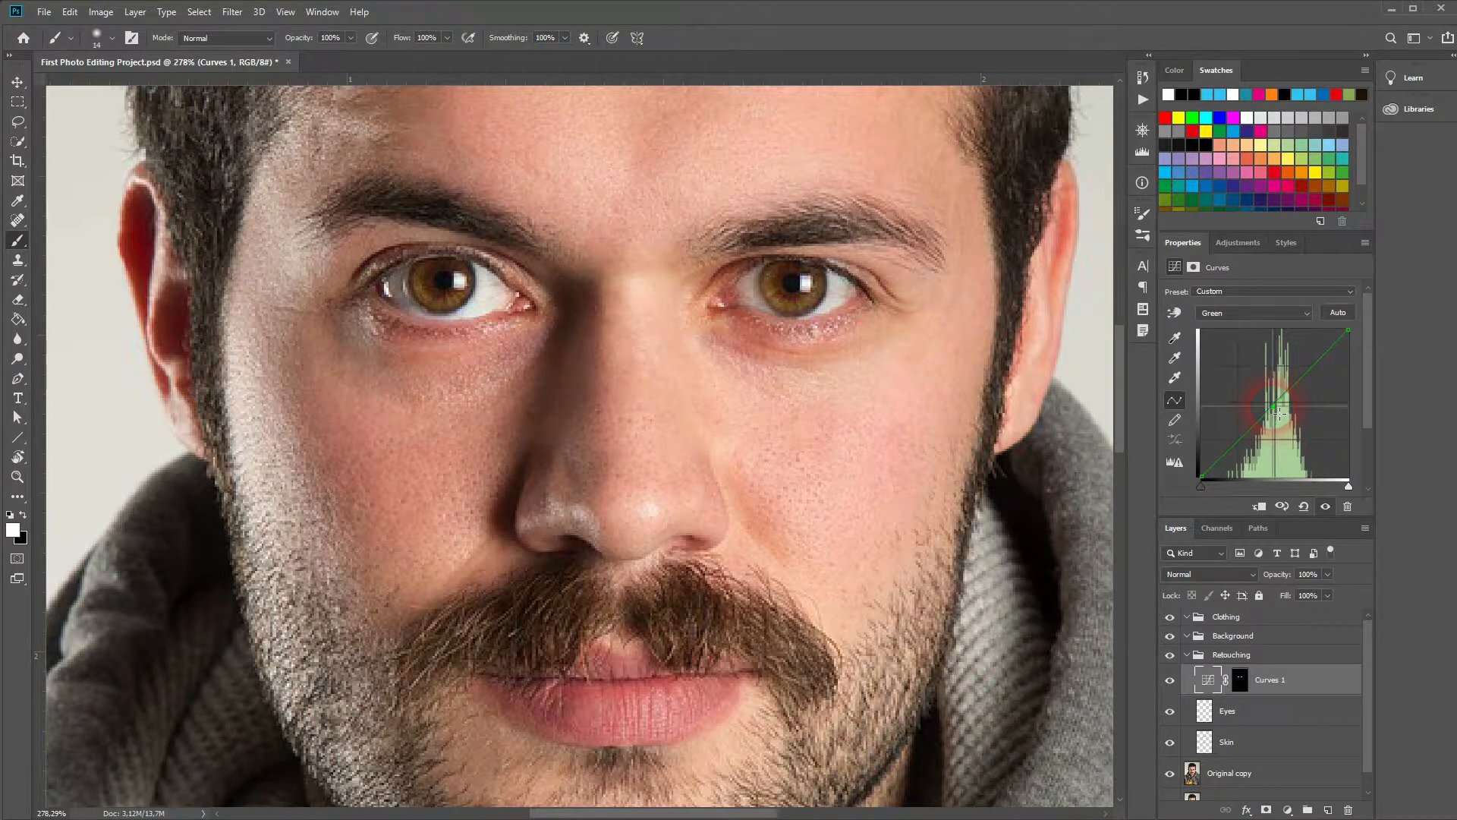
click(1285, 312)
click(1260, 358)
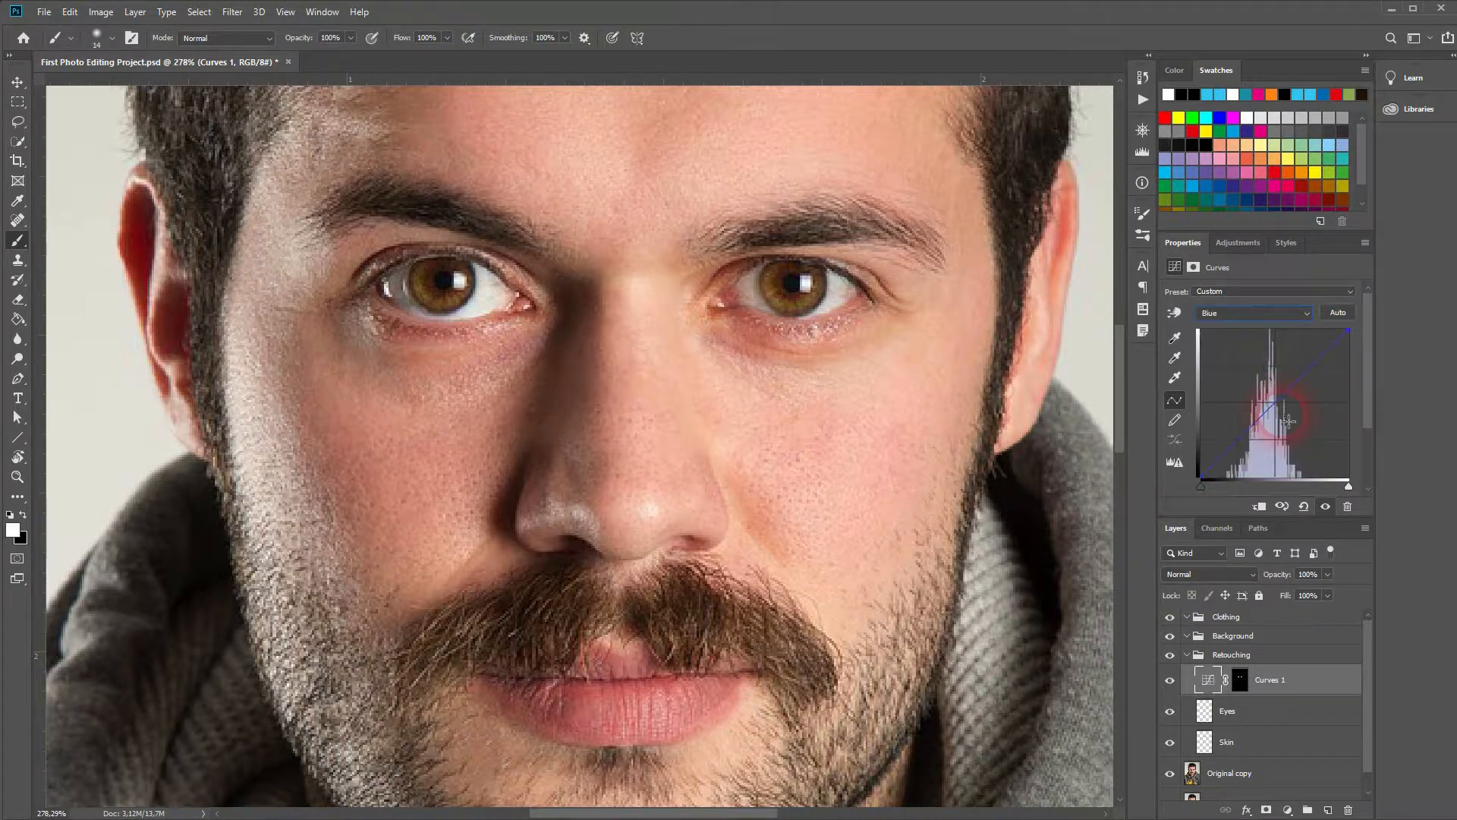
drag(1283, 410, 1250, 387)
drag(1262, 395, 1282, 408)
drag(1284, 408, 1278, 411)
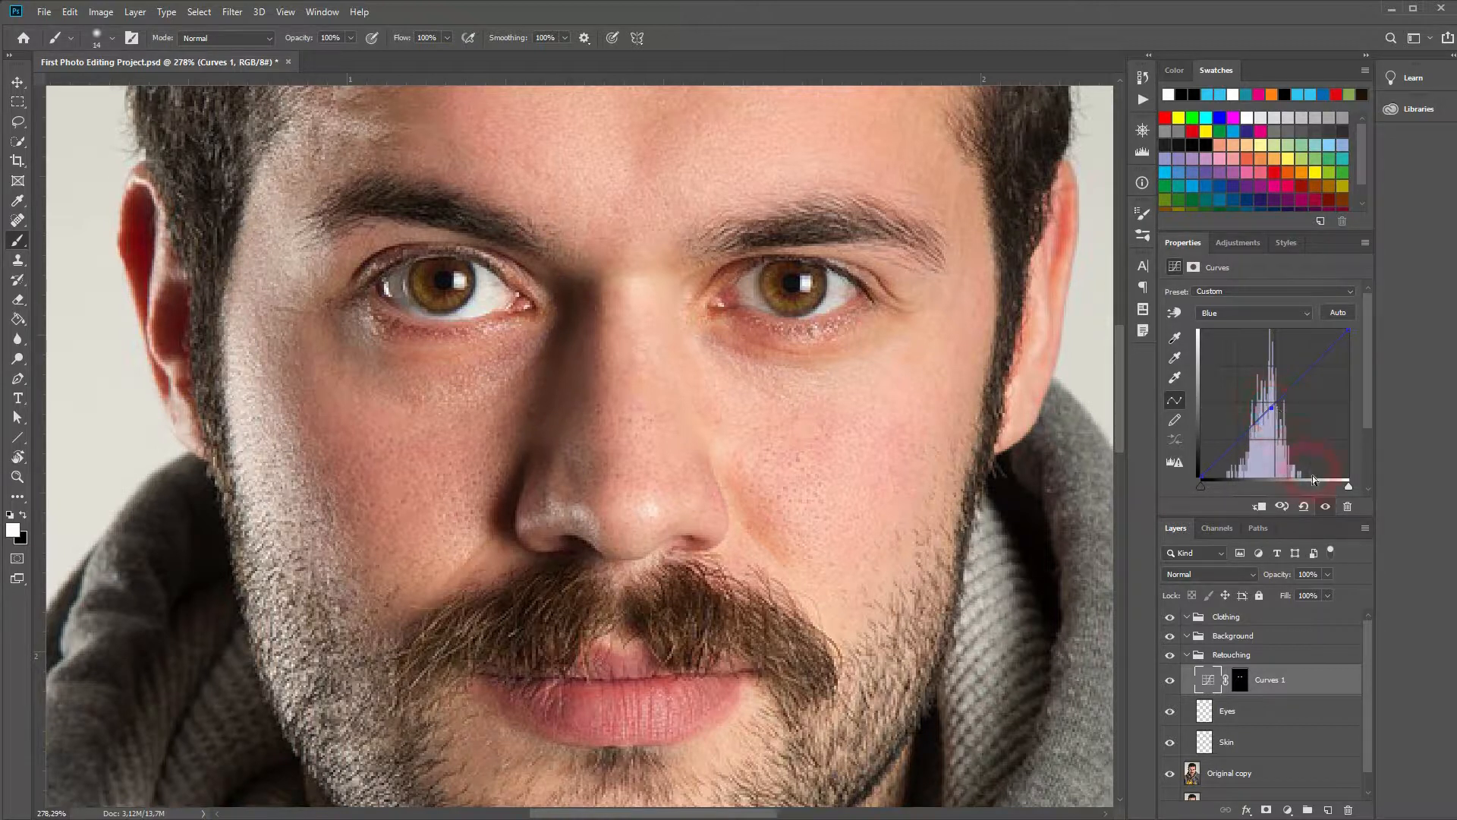
Slightly adjust the midtones on the combined RGB curve and compare the face with the Curves 1 layer hidden and shown.
click(1253, 313)
click(1222, 323)
drag(1274, 407, 1275, 411)
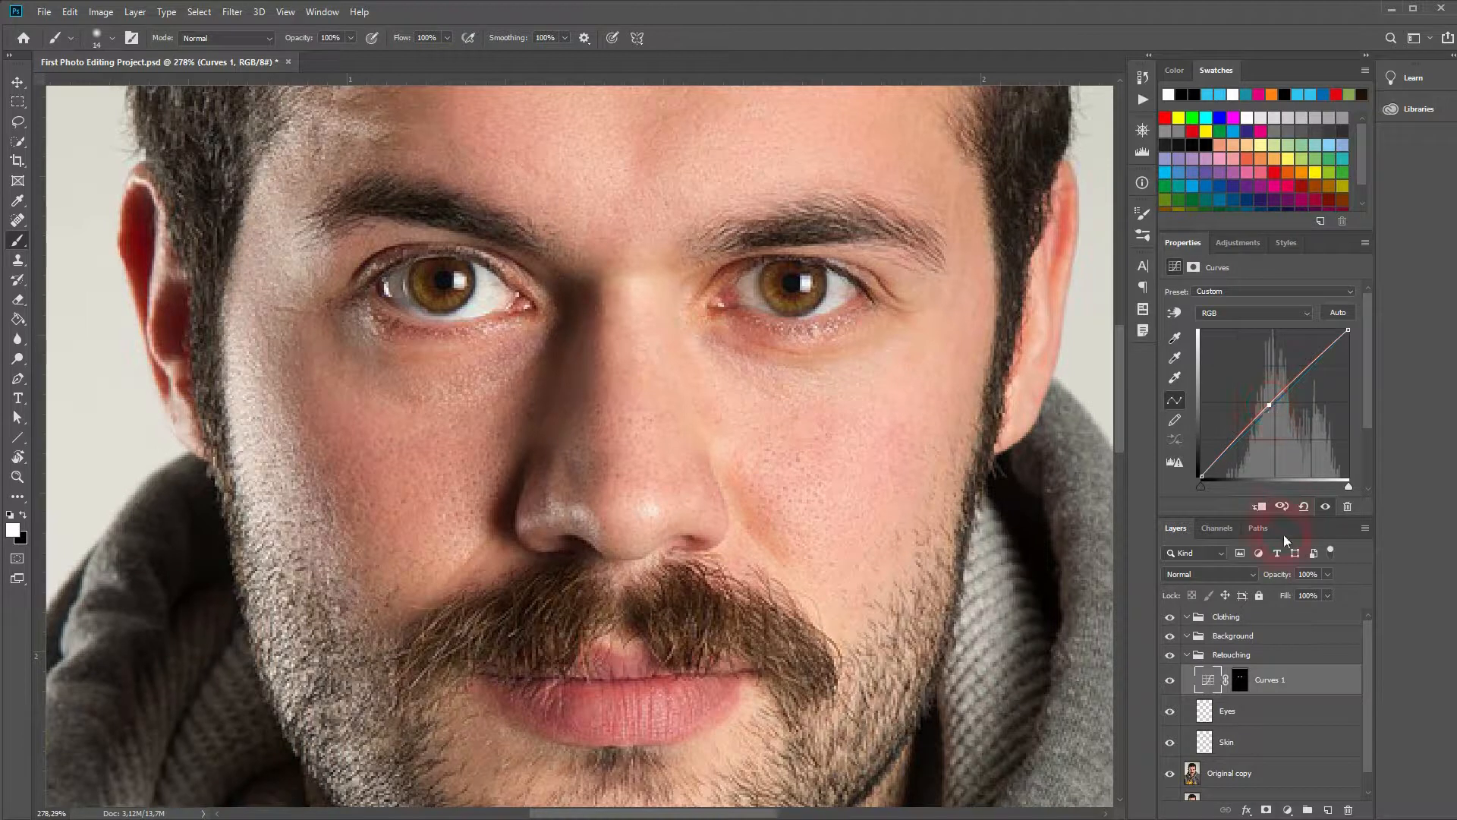
click(1176, 686)
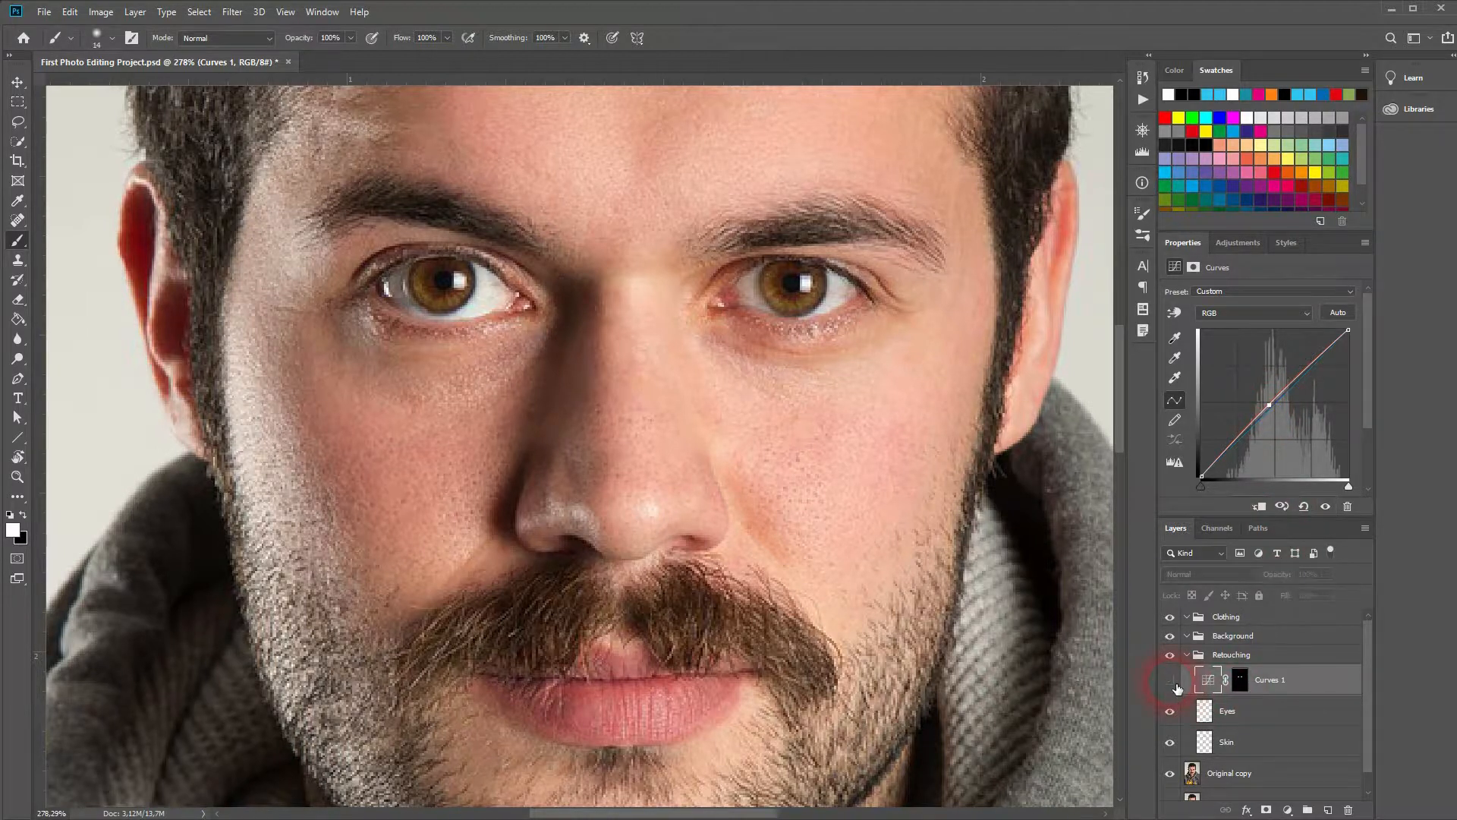
click(1175, 685)
Lower the Curves 1 layer's opacity to 91%.
scroll(911, 522, down, 5)
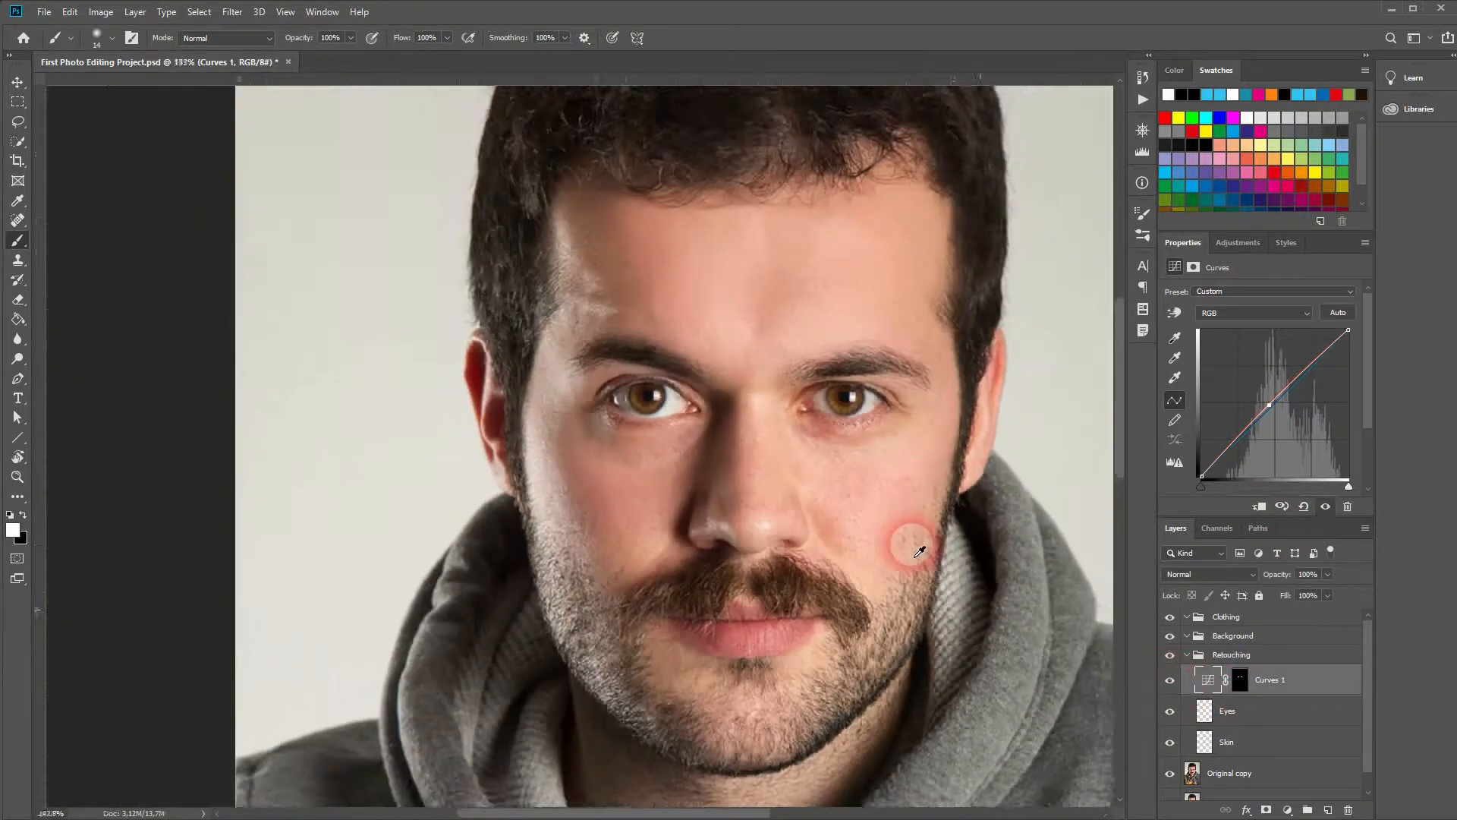
scroll(736, 416, up, 2)
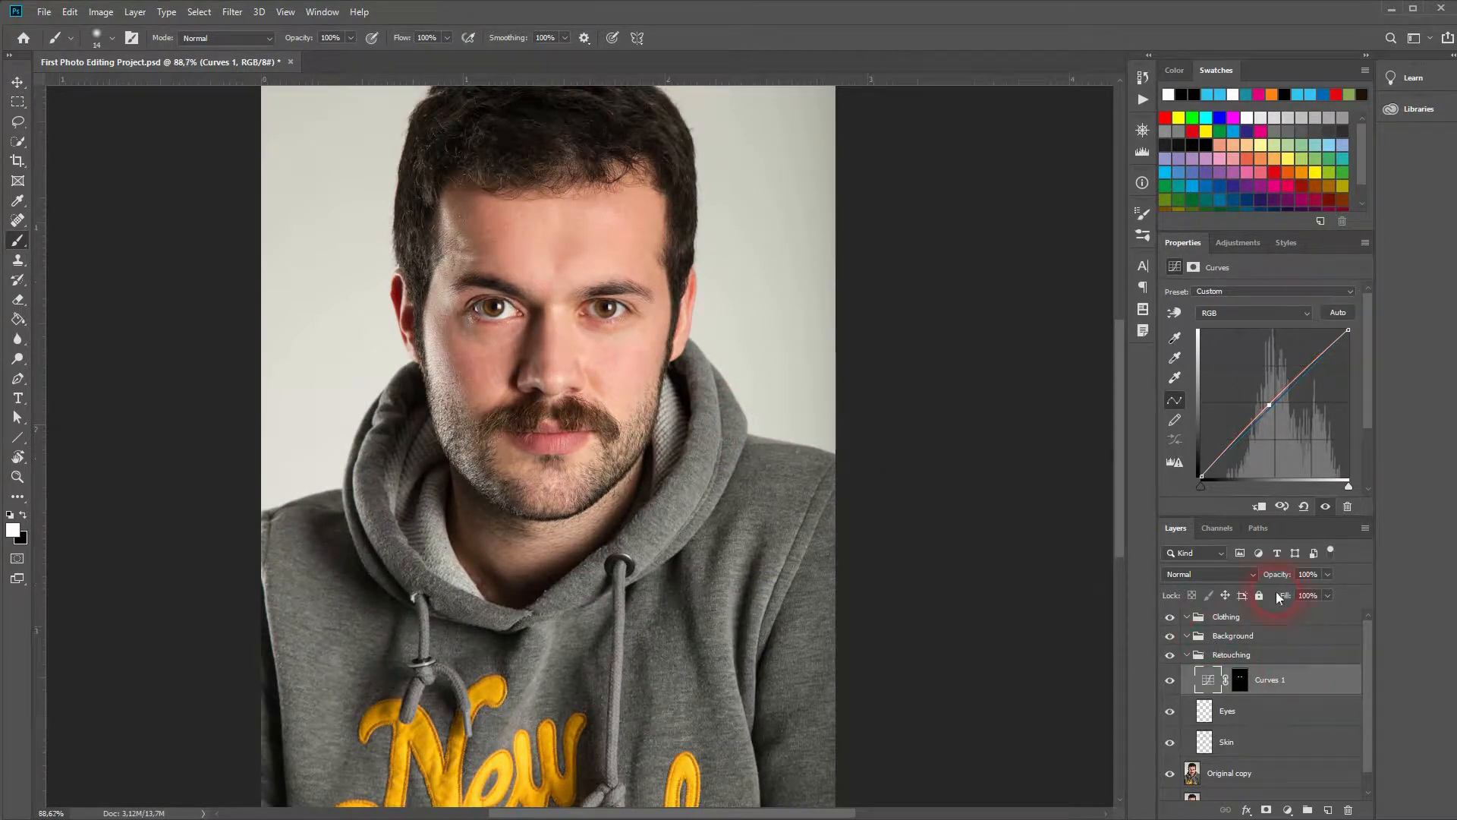
drag(1281, 577, 1149, 567)
scroll(533, 331, up, 2)
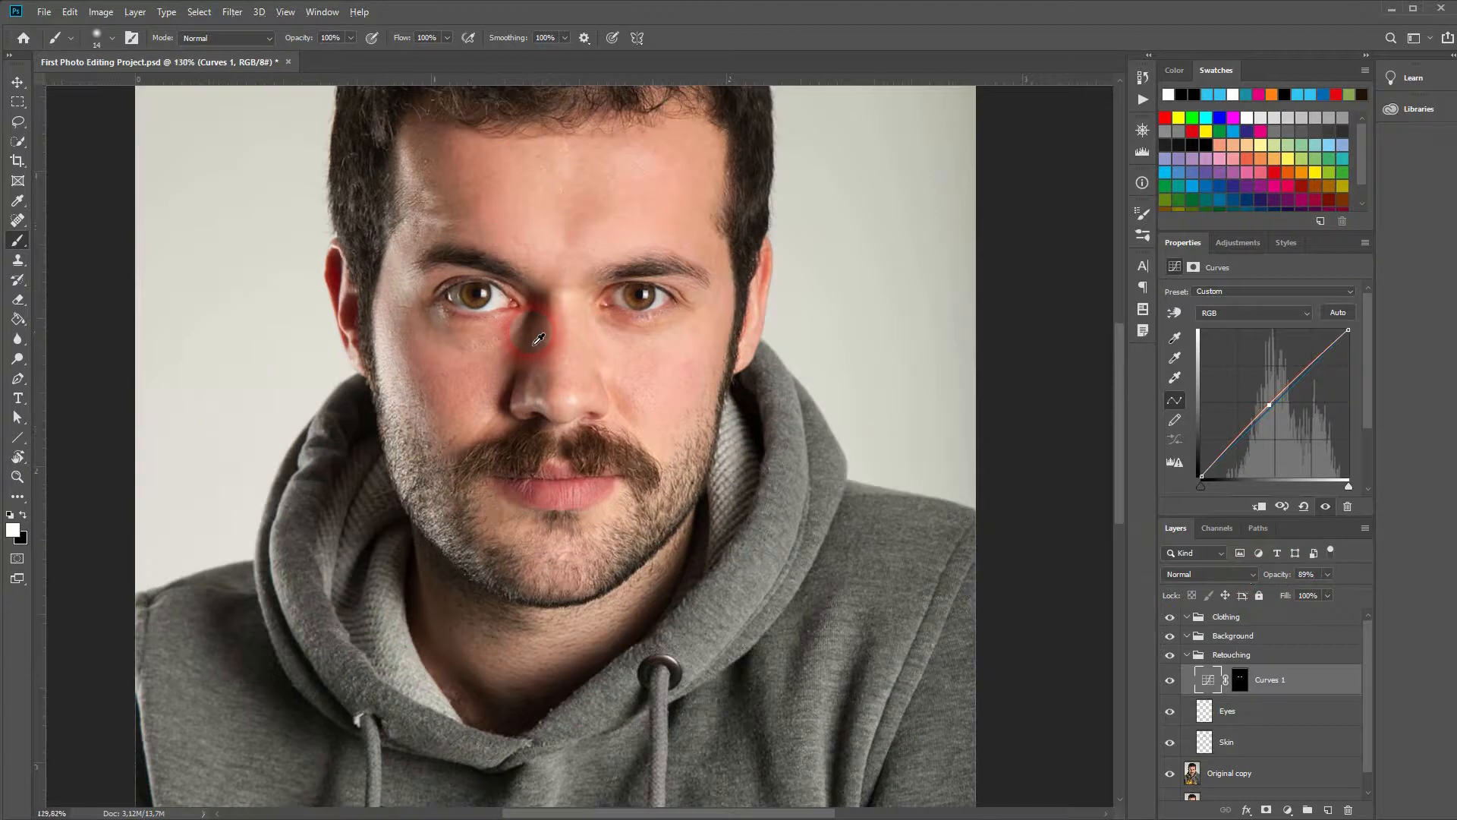
scroll(645, 426, up, 1)
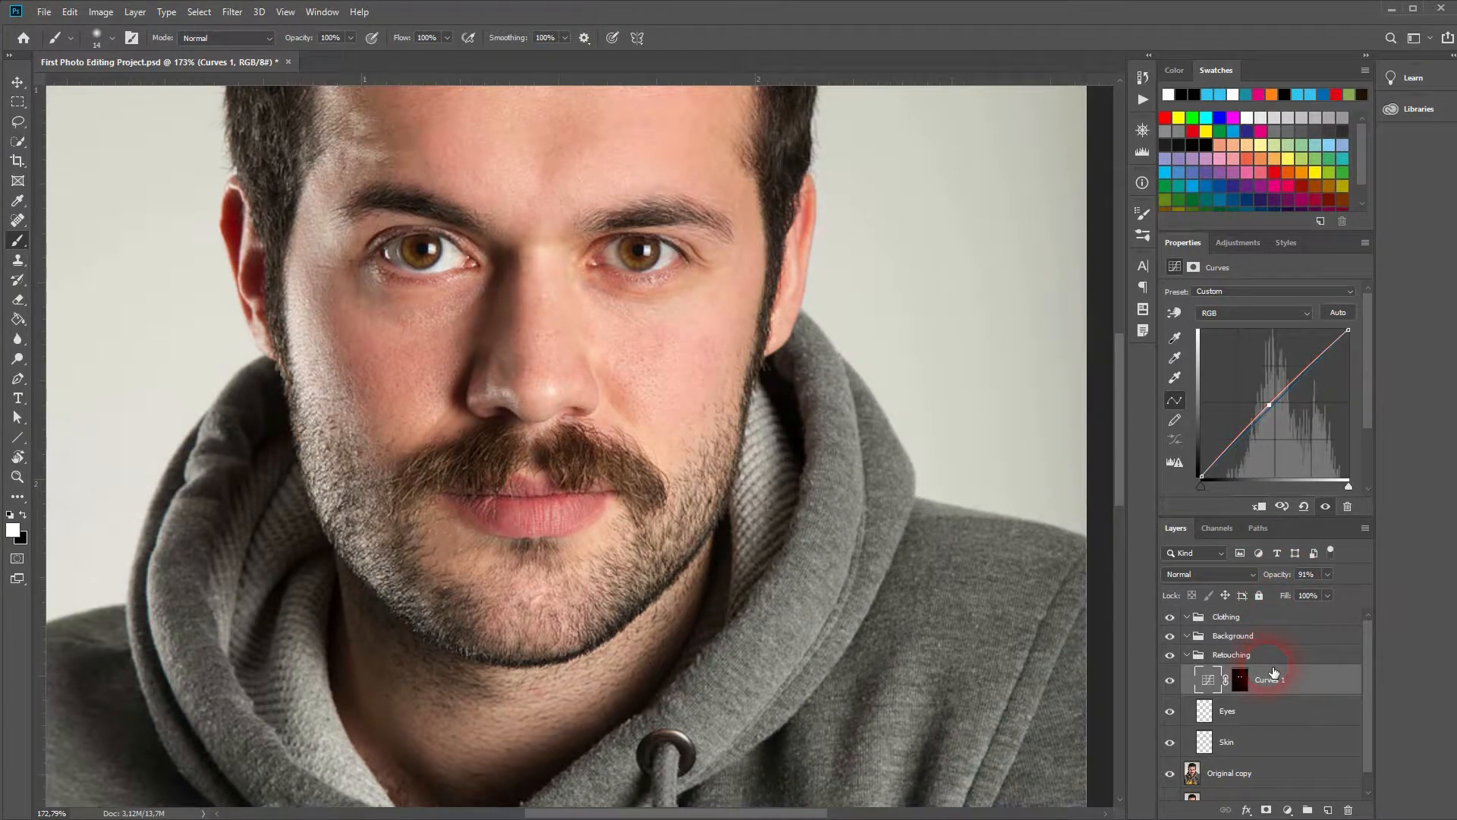
Compare the face with the Eyes layer hidden and shown, and apply a Gaussian Blur of about 2.1 pixels to that layer.
click(1249, 715)
click(1170, 712)
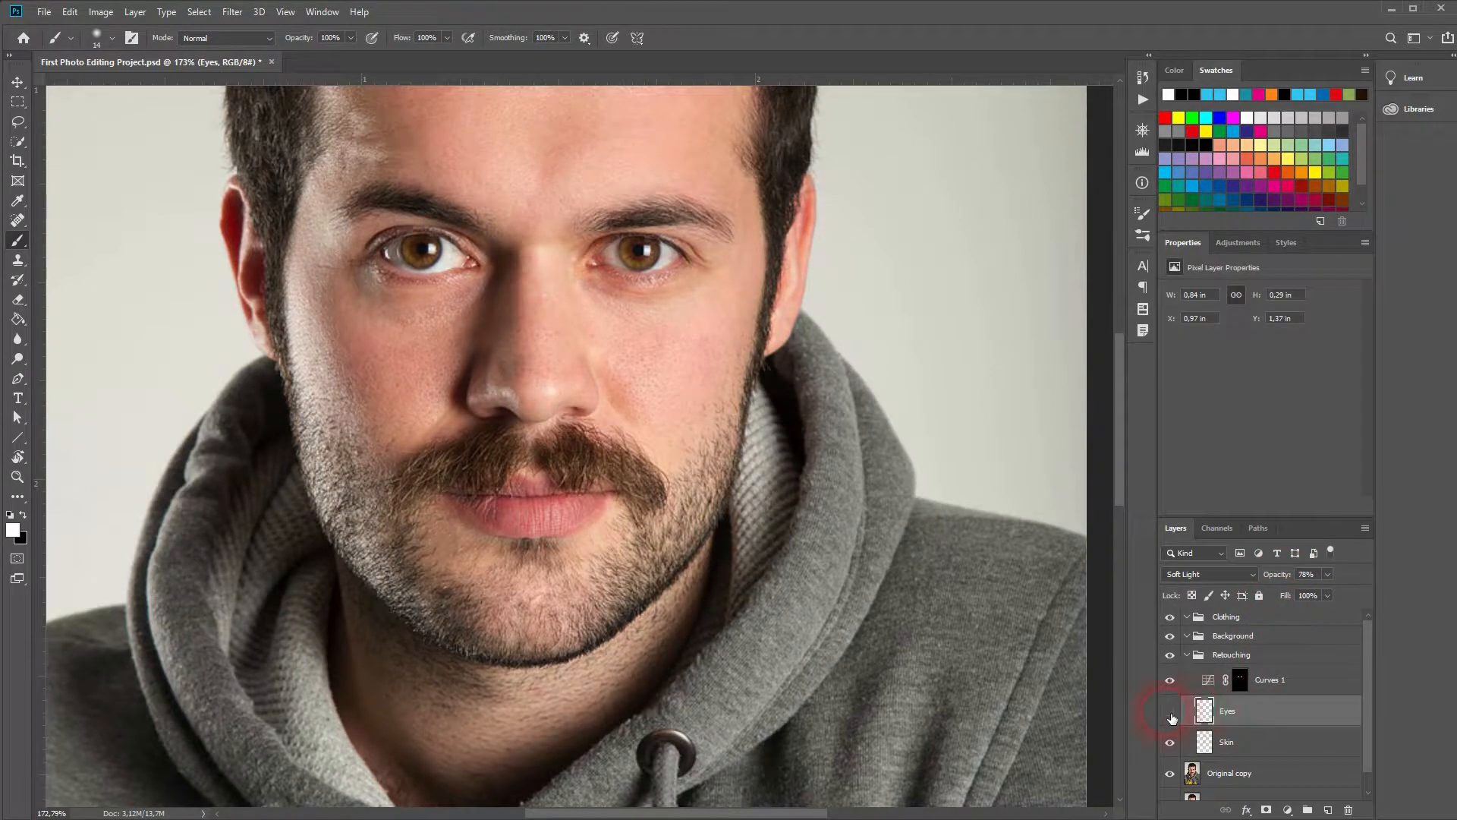
click(1170, 714)
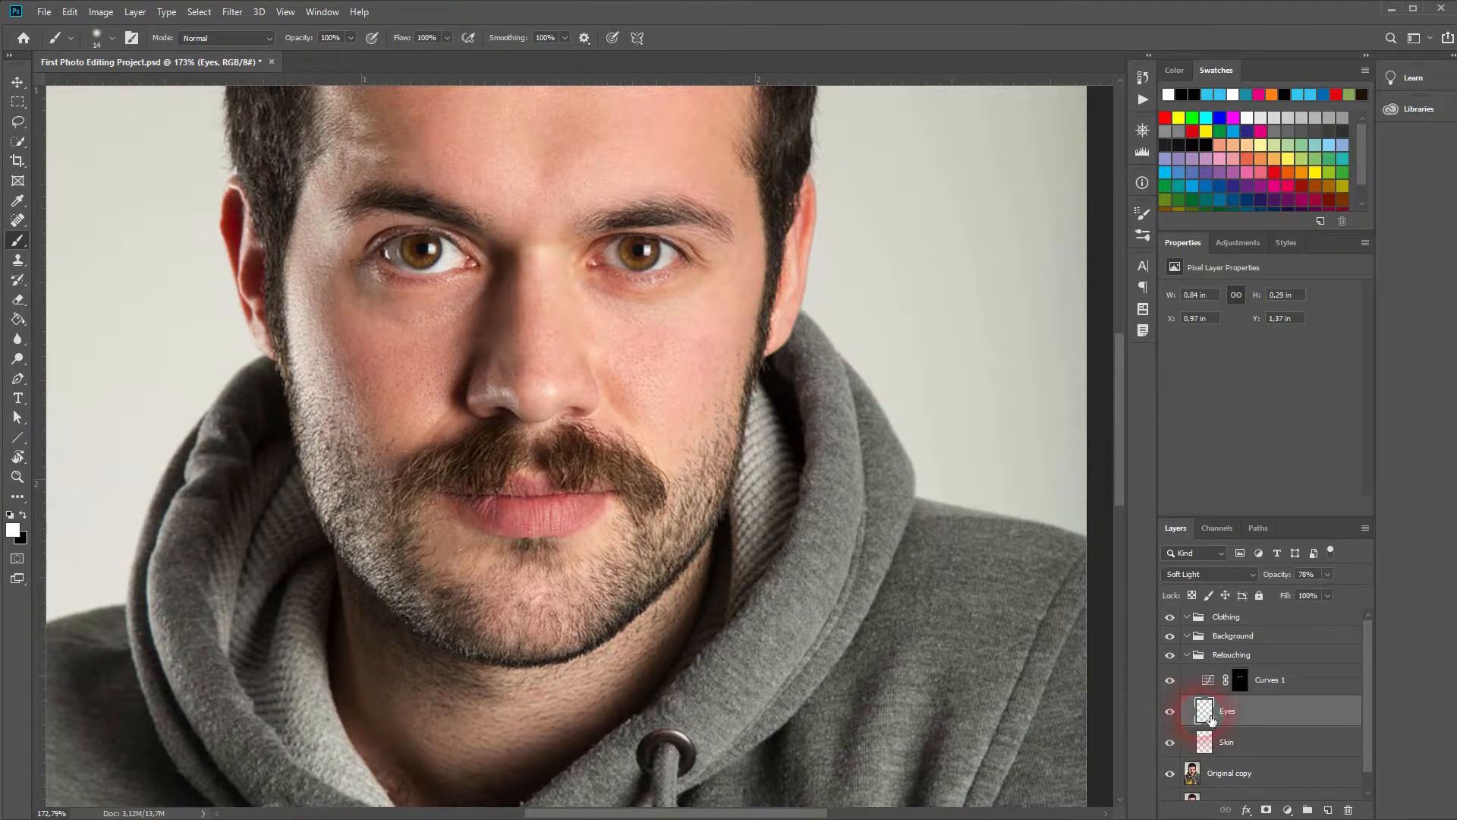
click(236, 13)
mouse_move(371, 190)
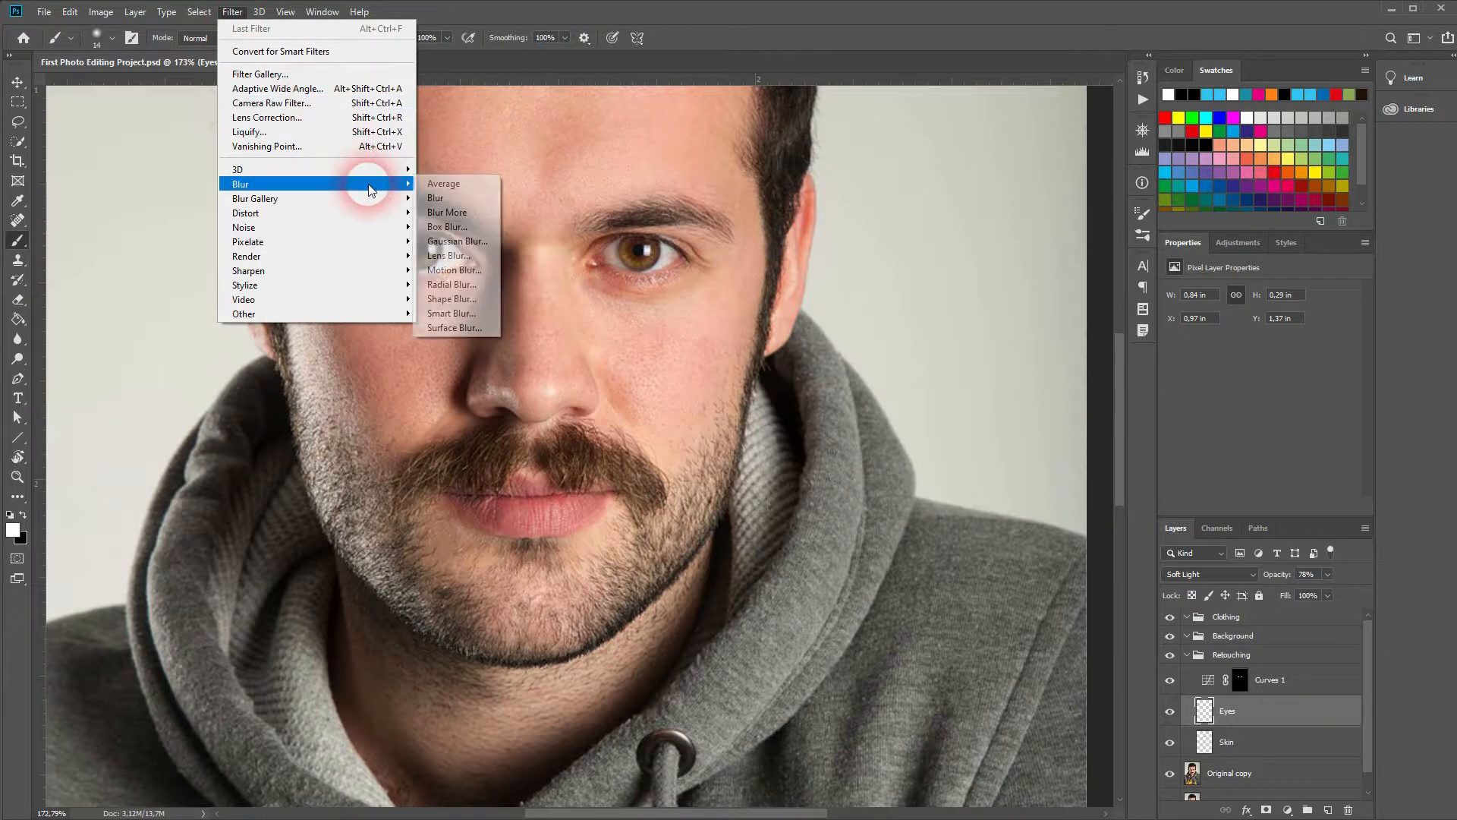
click(455, 241)
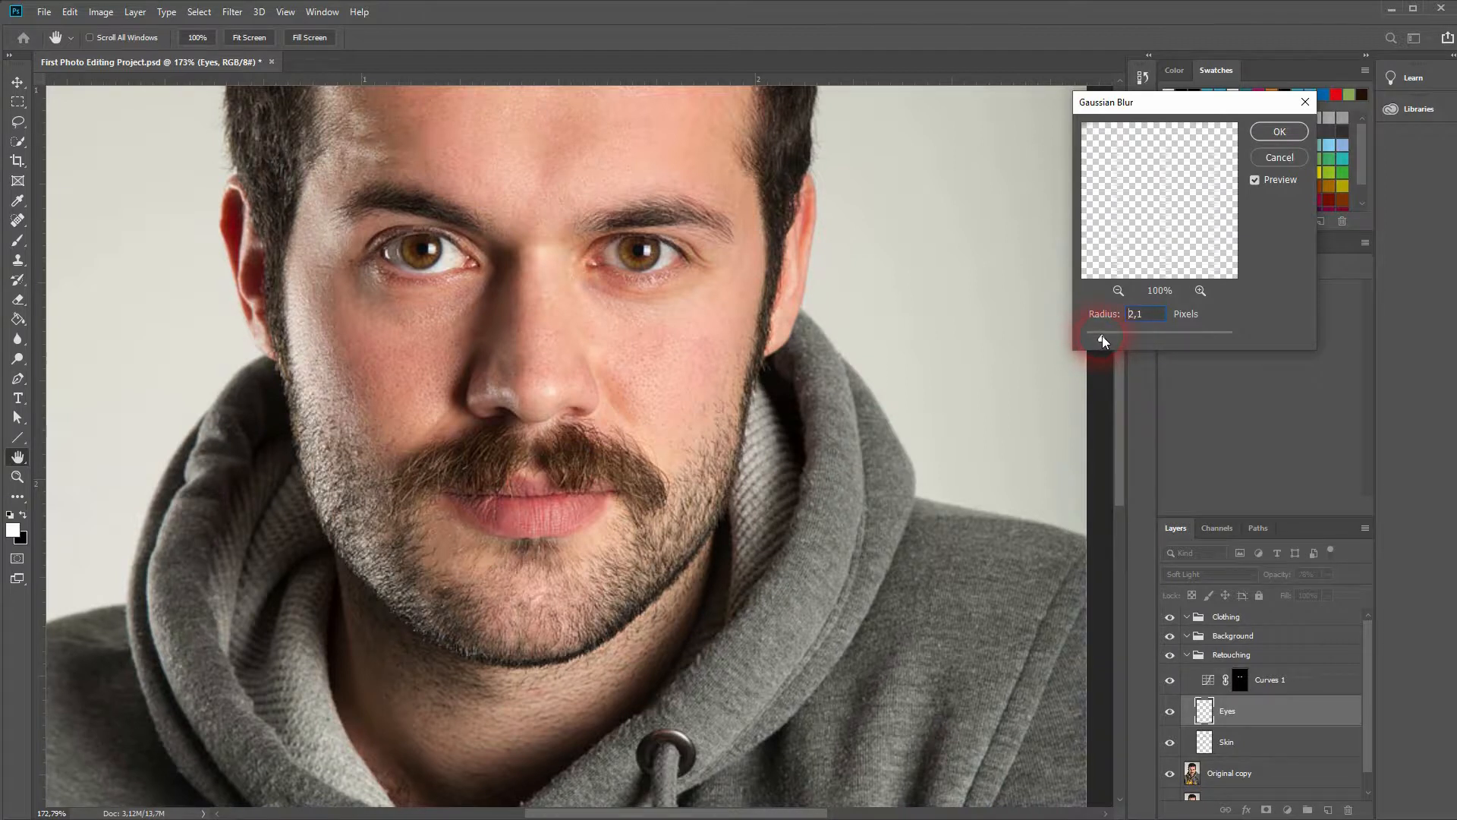
click(1280, 133)
key(b)
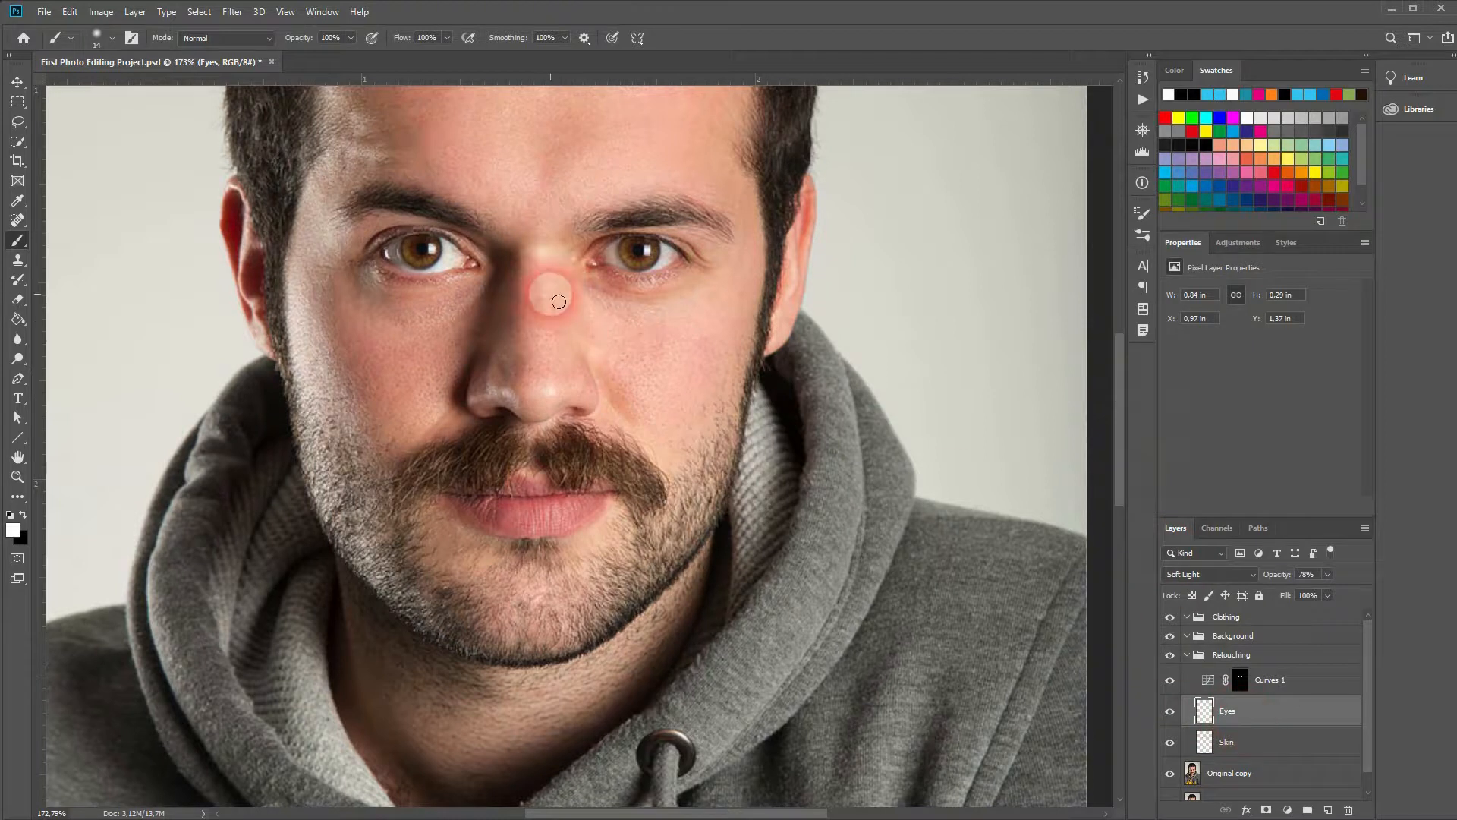
Choose the Spot Healing Brush and create a new layer named Eyes2 above the Curves 1 layer.
click(1319, 690)
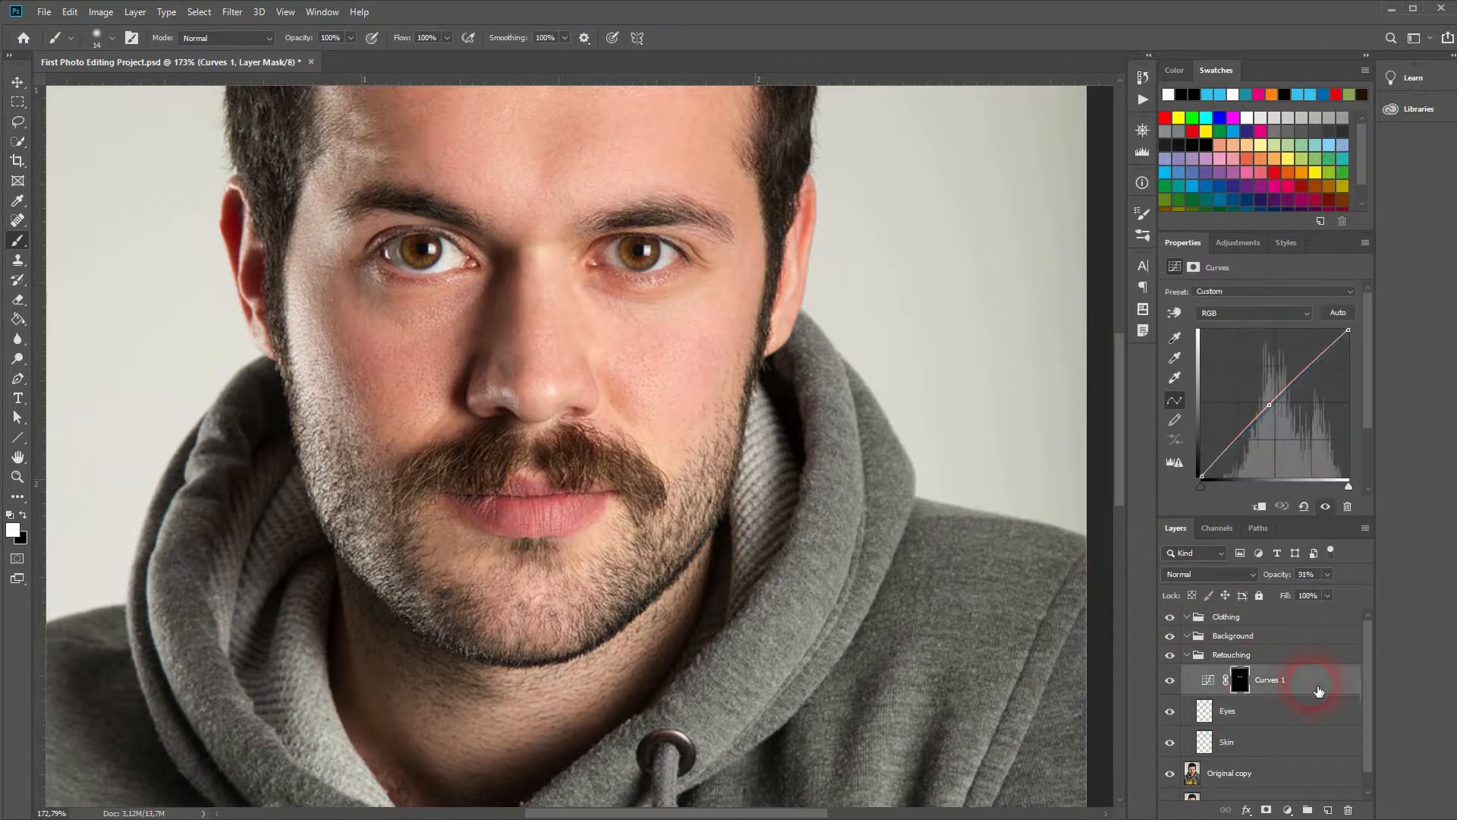
scroll(425, 266, up, 3)
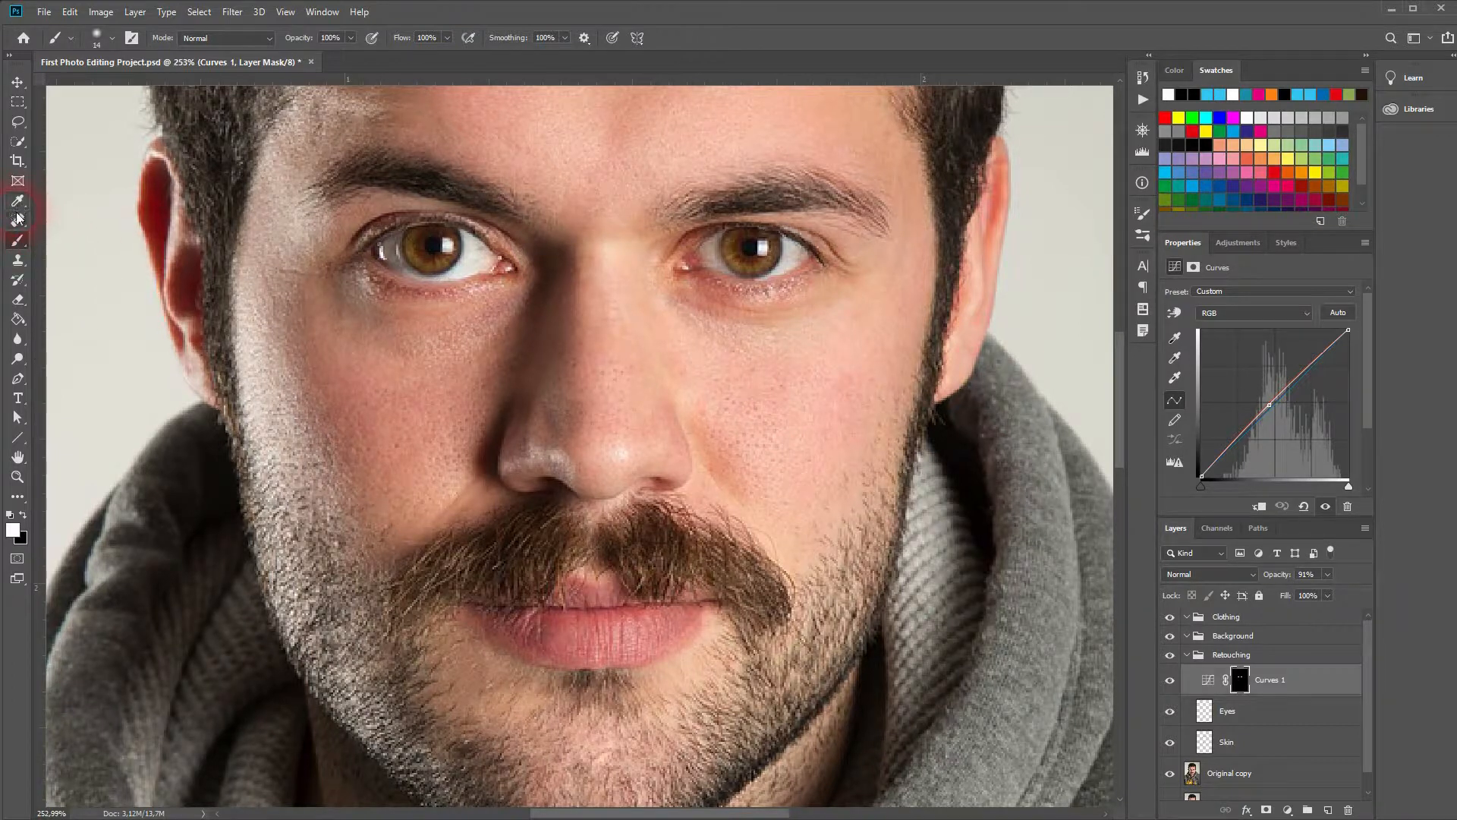
click(18, 220)
click(101, 220)
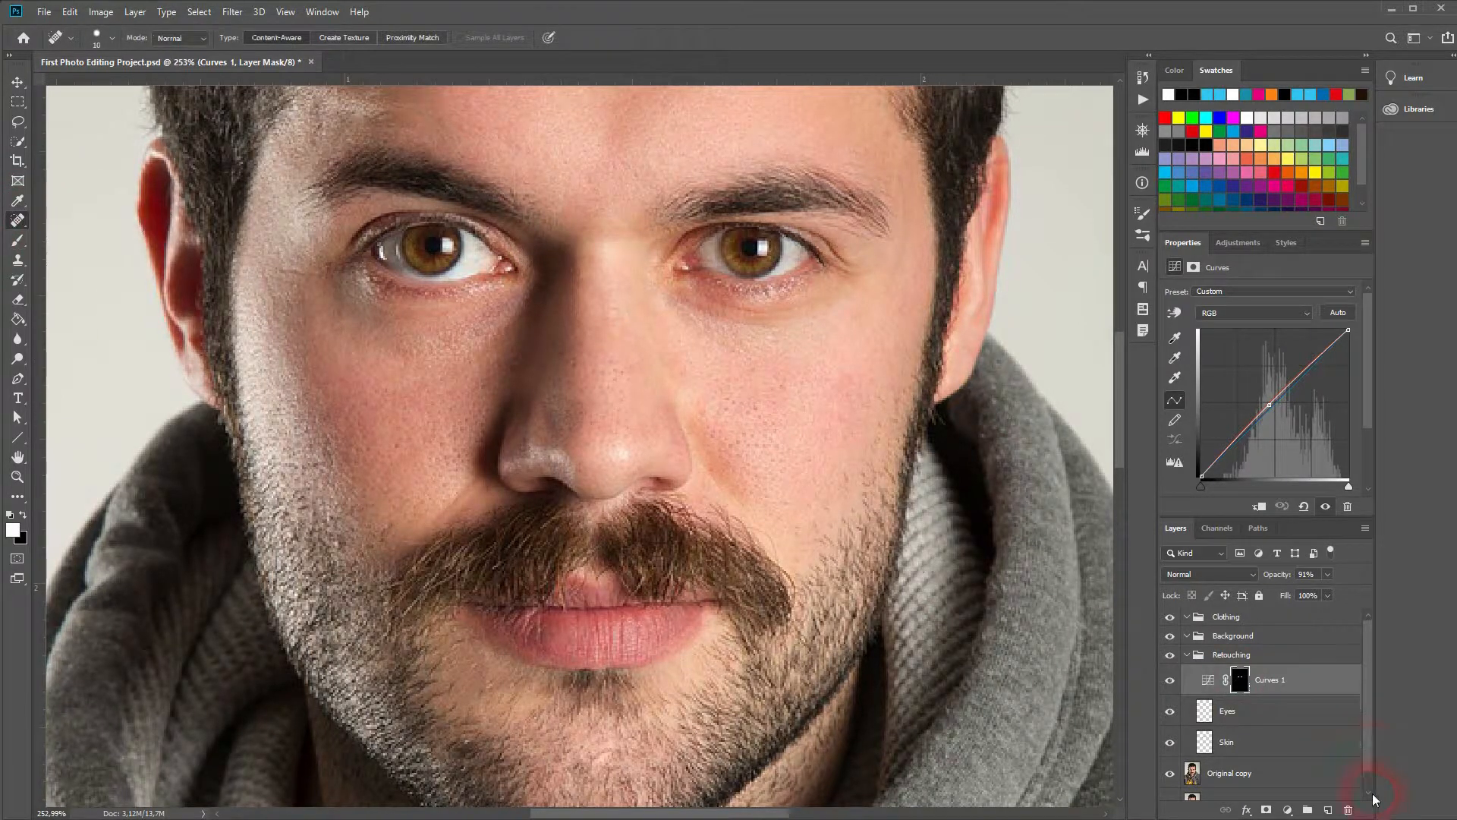
click(1334, 810)
double_click(1243, 681)
text(Eyes2)
key(Return)
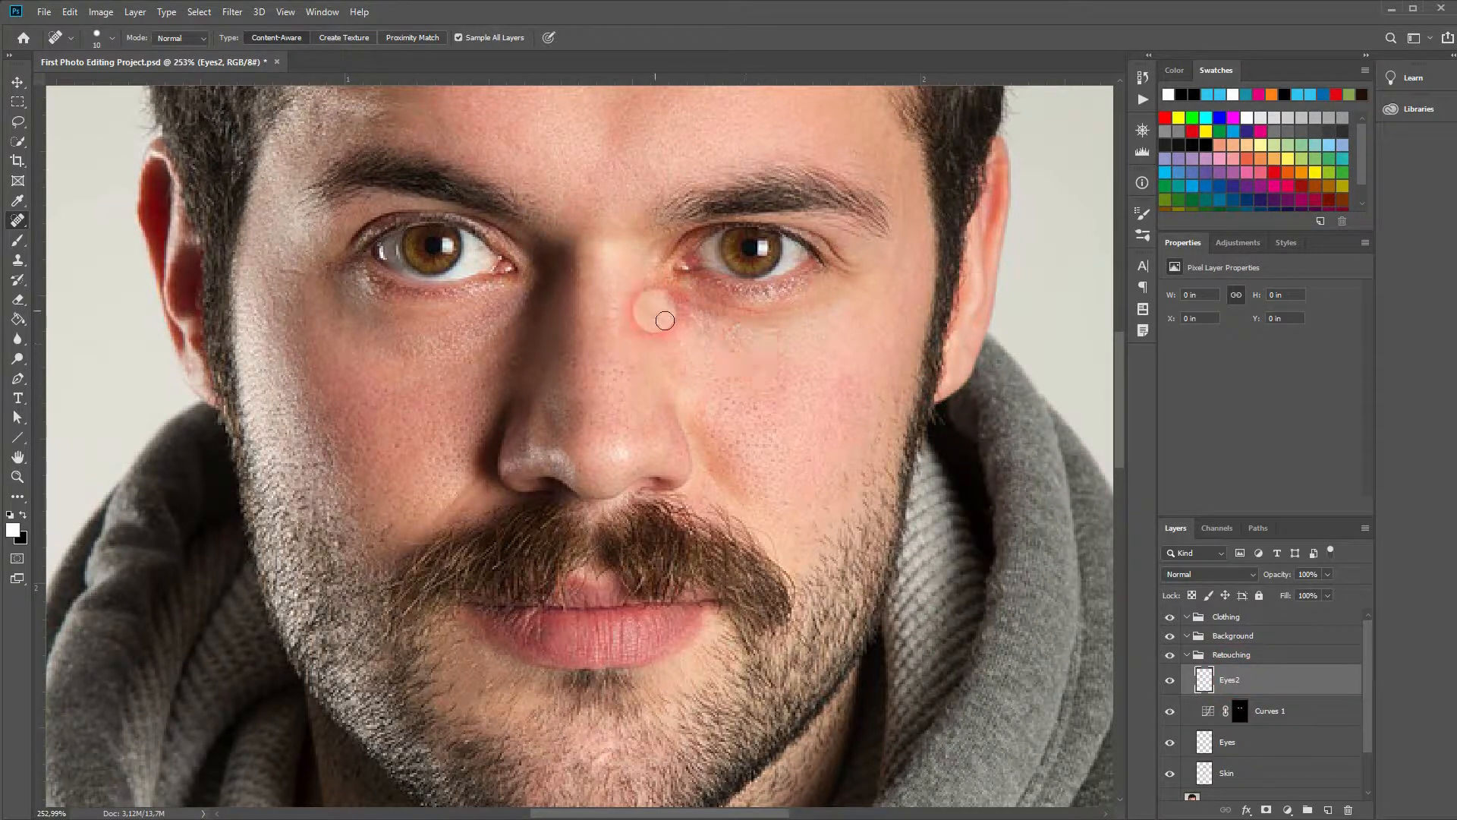
Spot-heal small blemishes and lines in the skin under both eyes on the Eyes2 layer.
scroll(550, 312, up, 3)
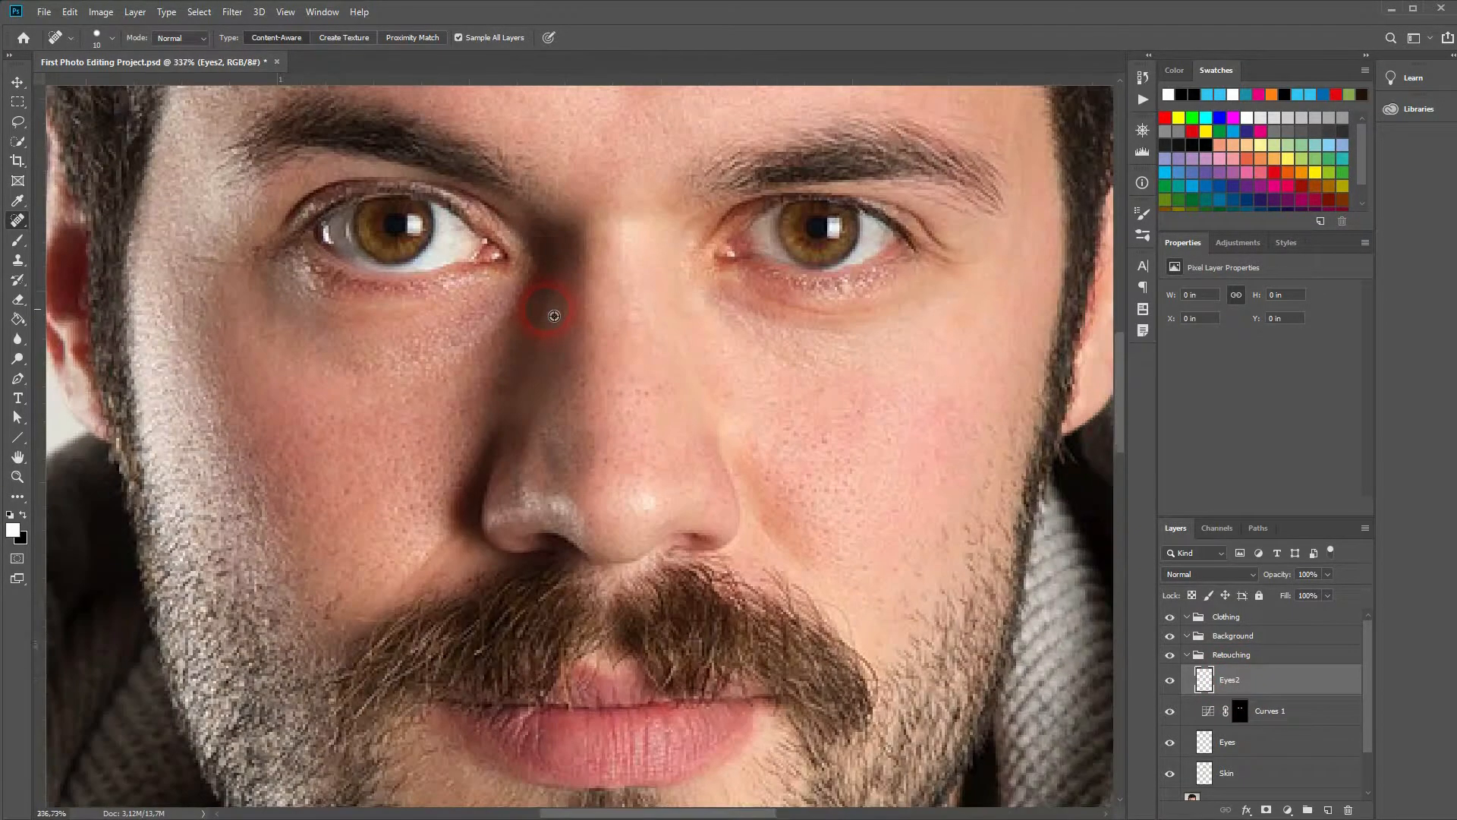
click(919, 325)
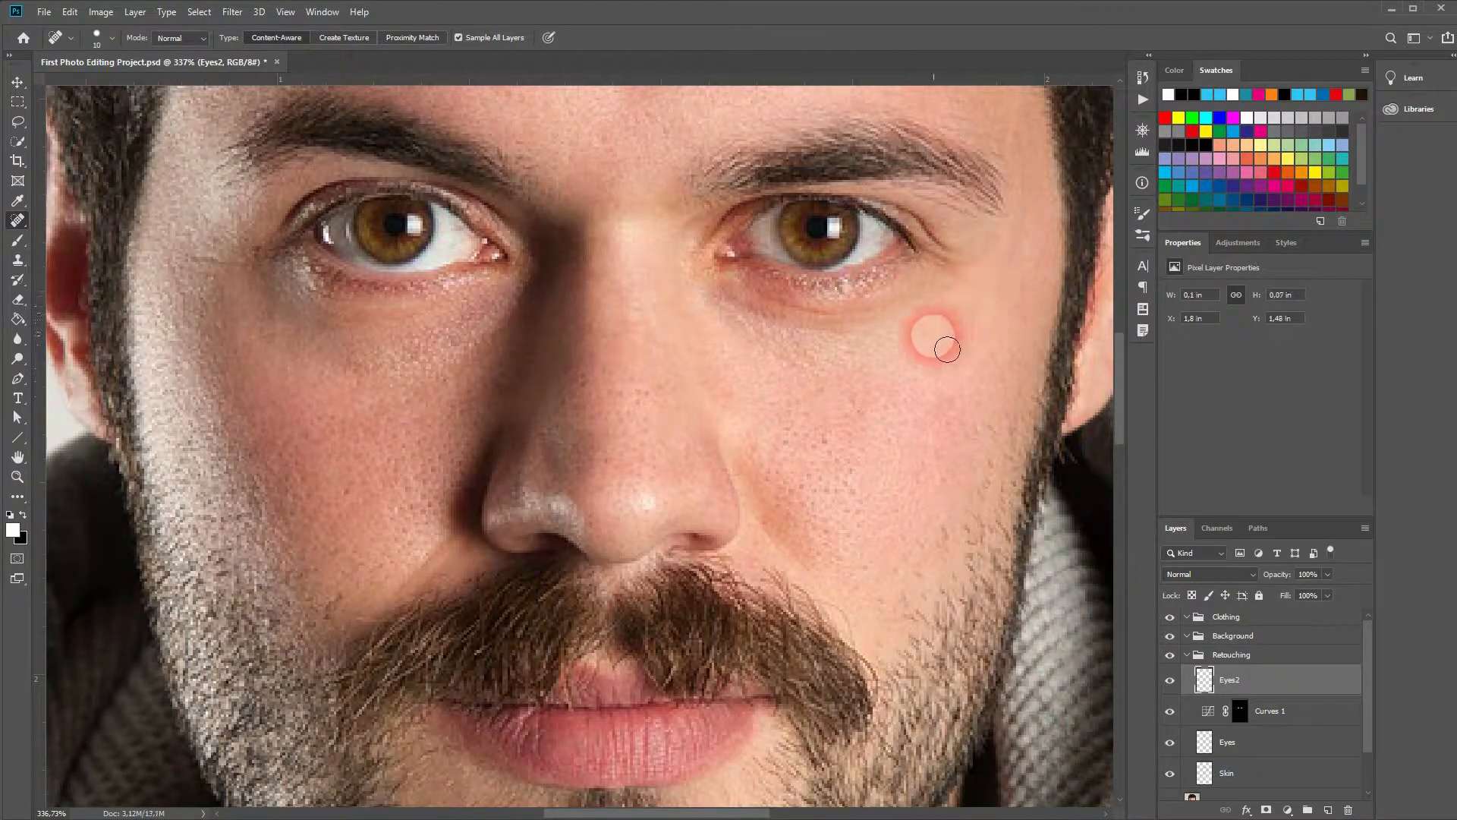
click(884, 311)
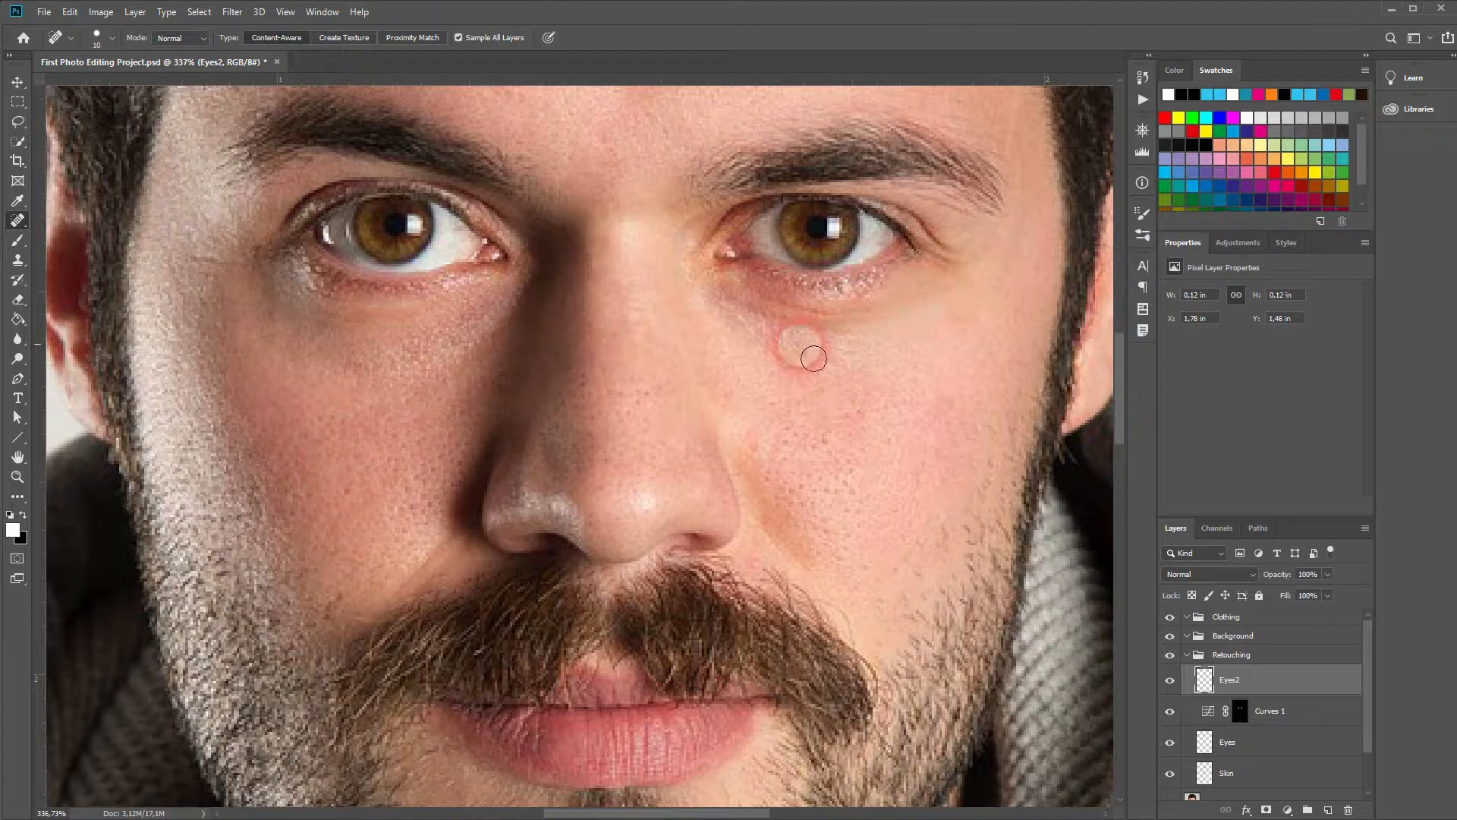
click(363, 317)
click(433, 365)
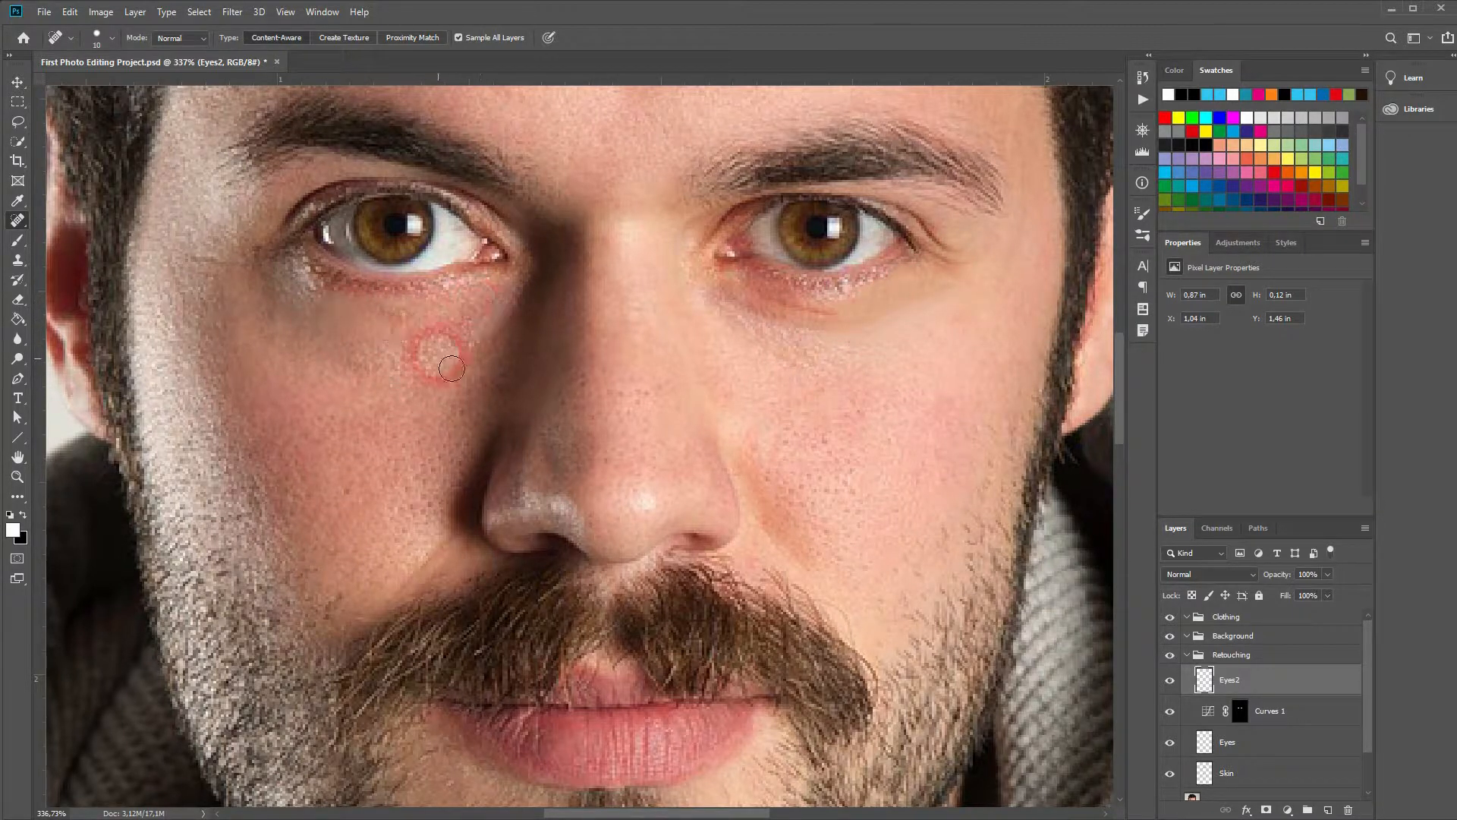
Retouch the under-eye skin with the Healing Brush sampled from nearby skin, and compare with the Eyes2 layer hidden and shown.
click(17, 220)
click(84, 233)
alt+click(392, 328)
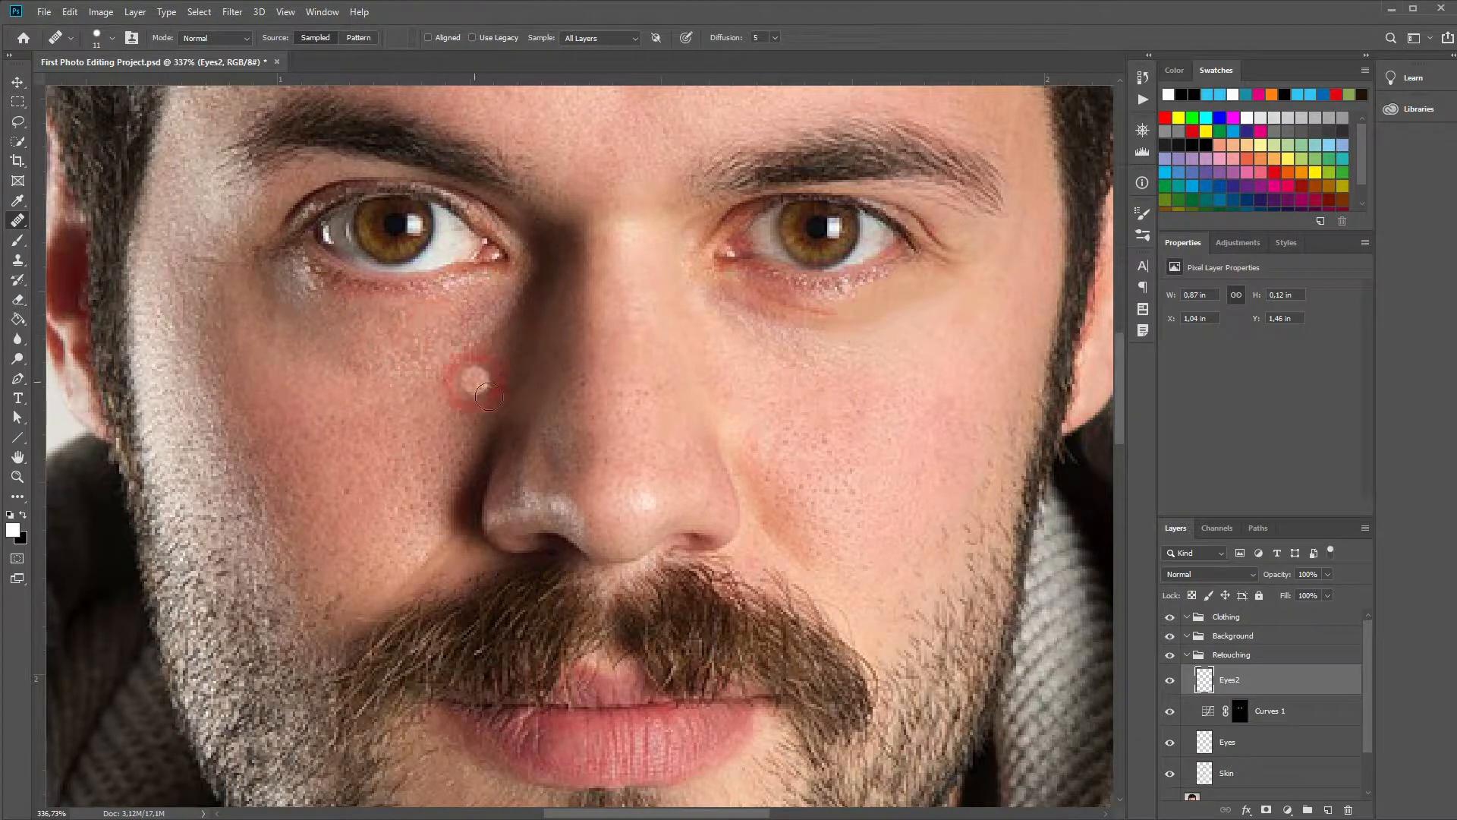
click(1170, 681)
click(1178, 685)
click(1170, 681)
click(1171, 680)
scroll(885, 539, down, 3)
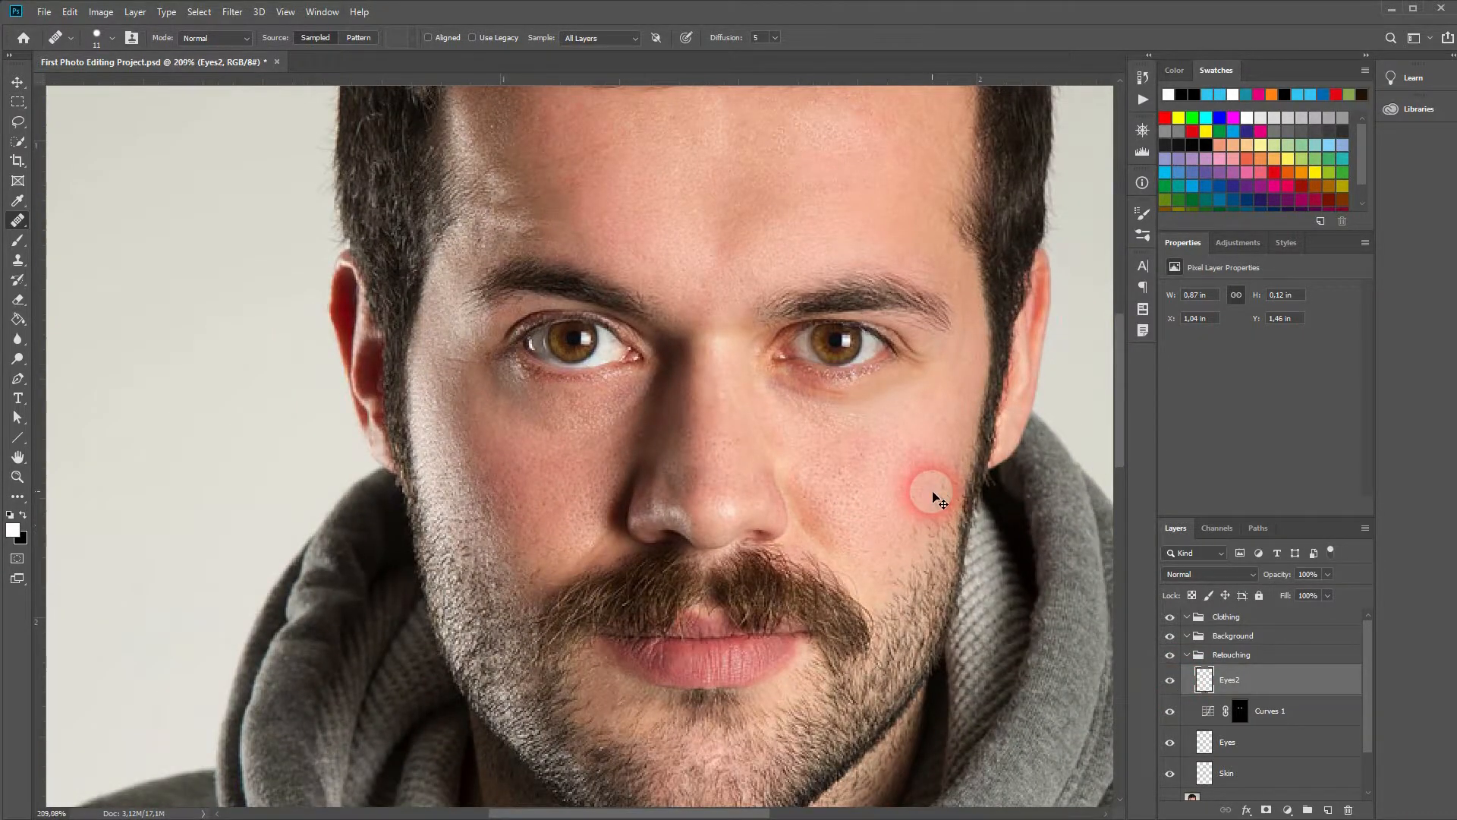
Add a Hue/Saturation adjustment layer above the Eyes2 layer.
key(ctrl+0)
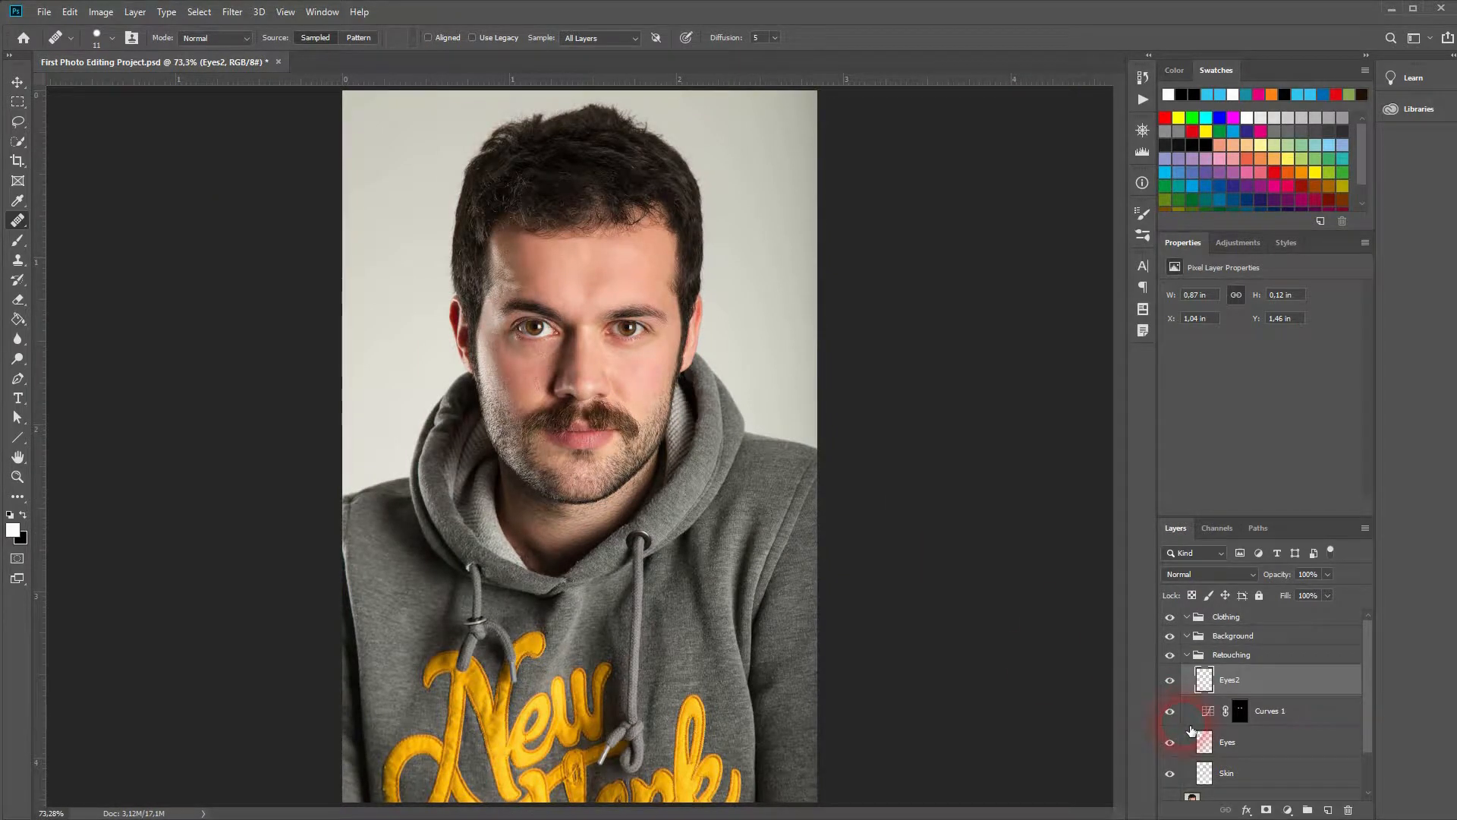
drag(593, 281, 640, 367)
click(395, 275)
click(1168, 733)
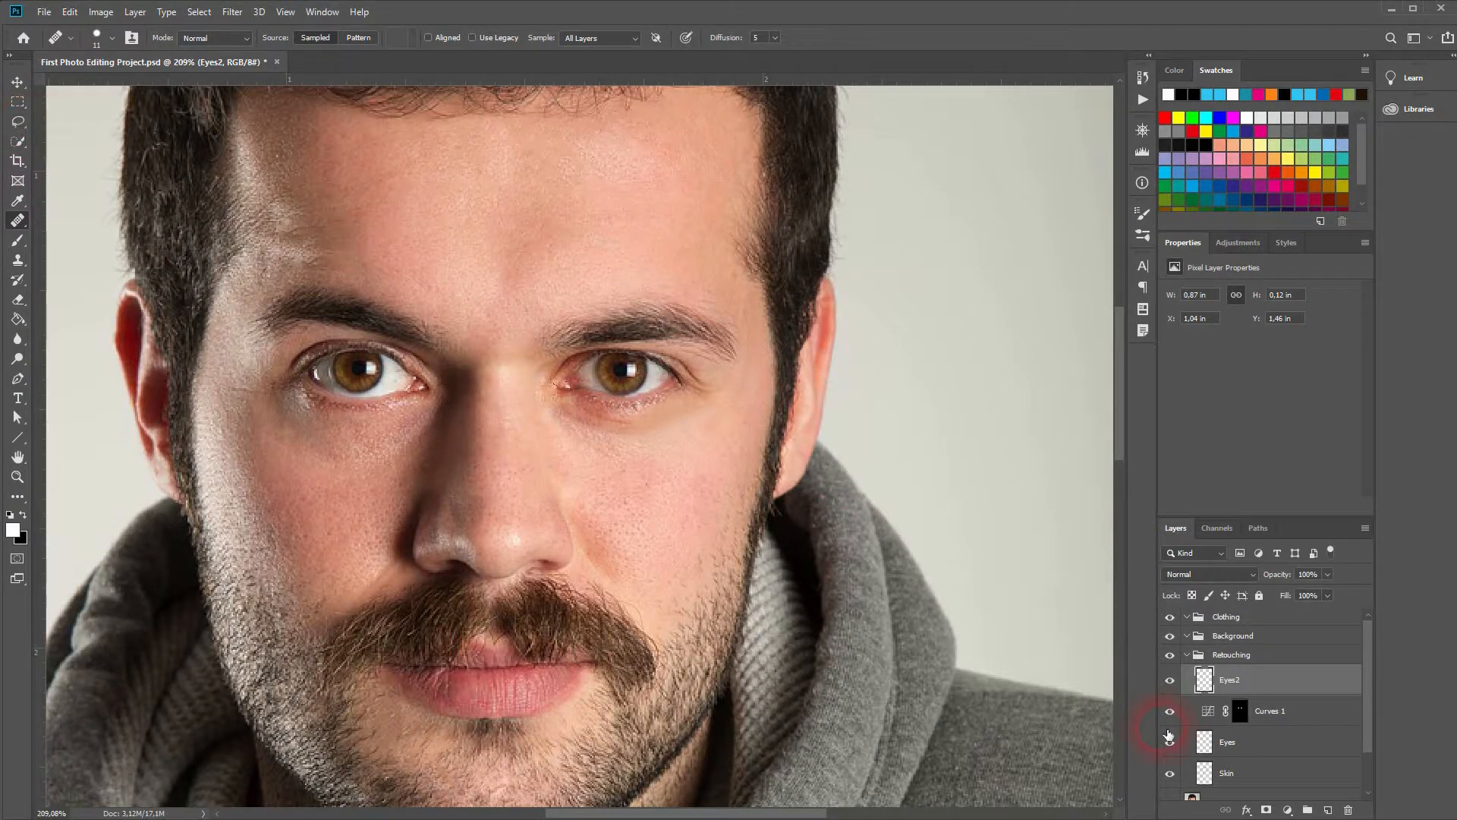
click(1288, 810)
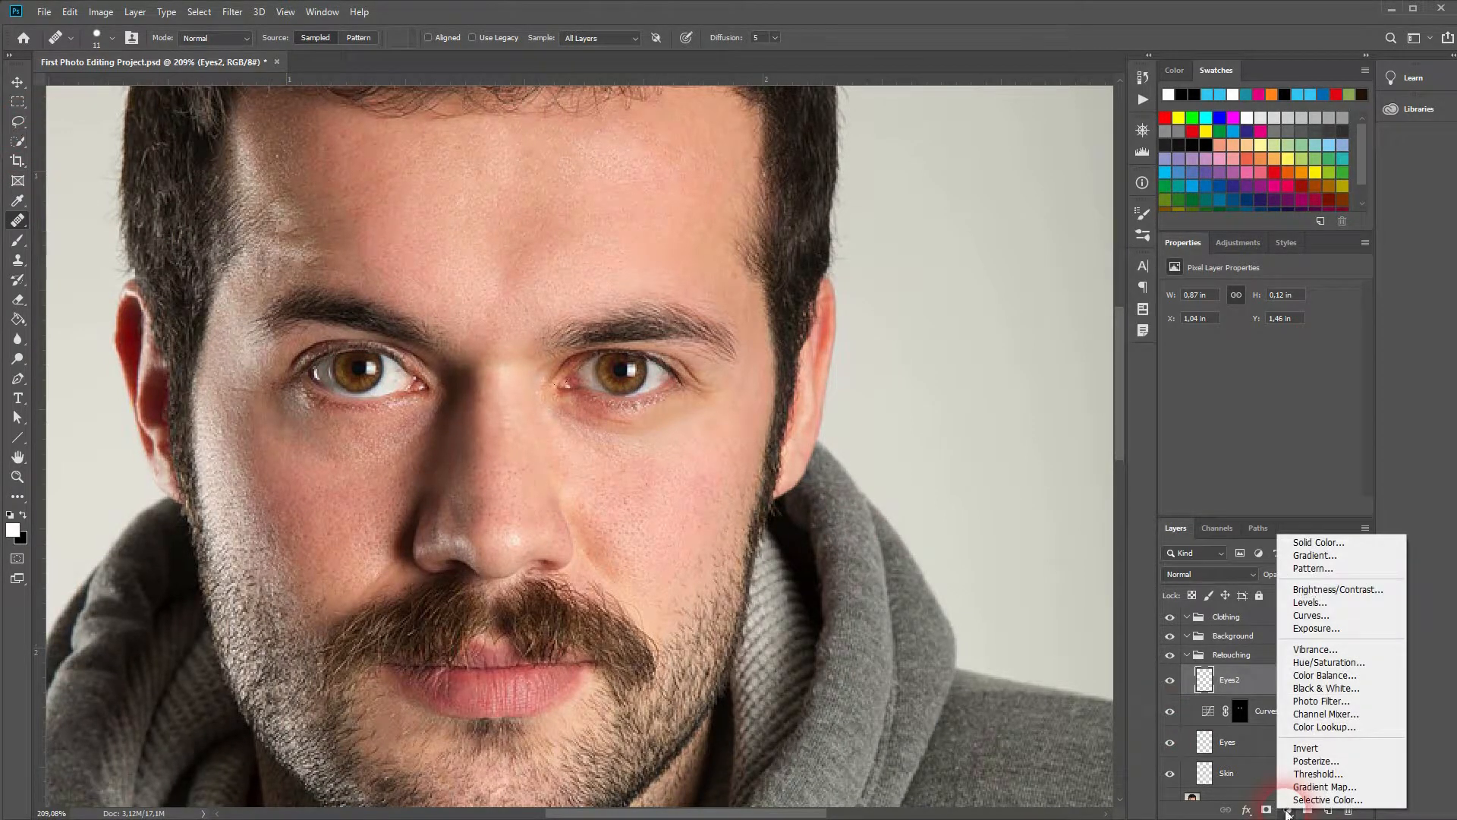
click(1344, 662)
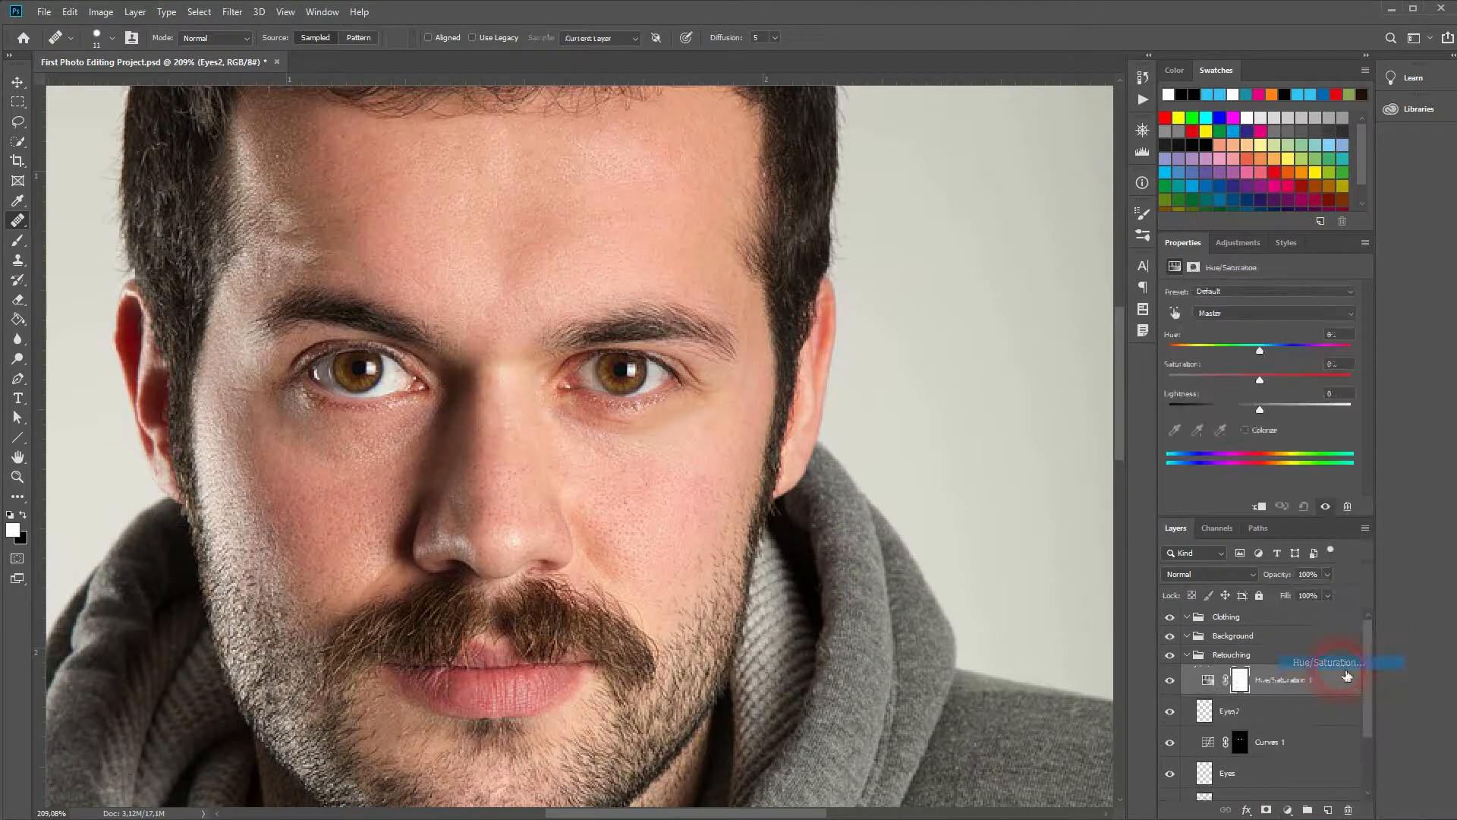
Invert the Hue/Saturation 1 layer's mask so it is filled with black.
click(1252, 682)
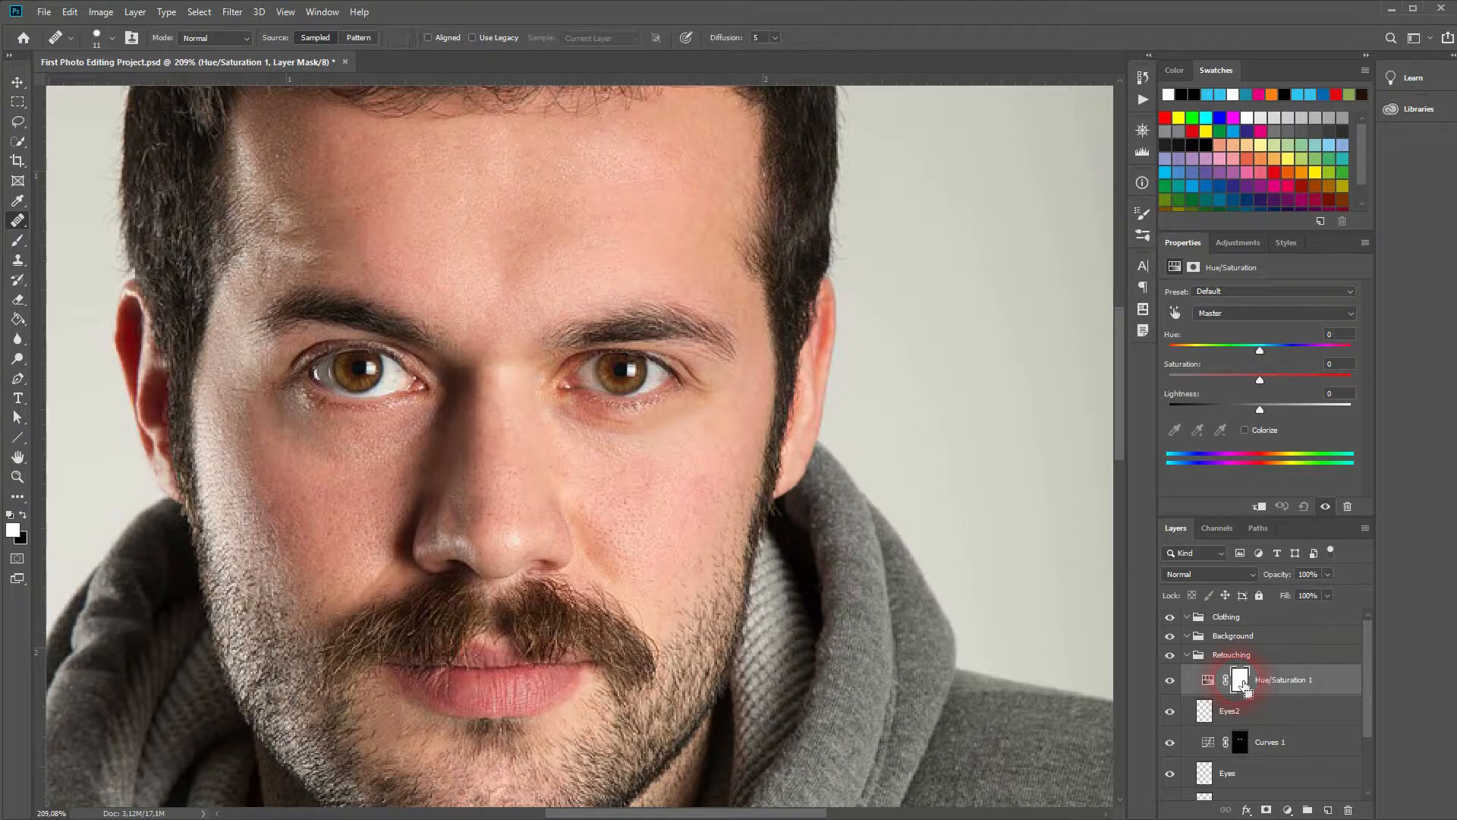
key(ctrl+i)
scroll(342, 387, up, 2)
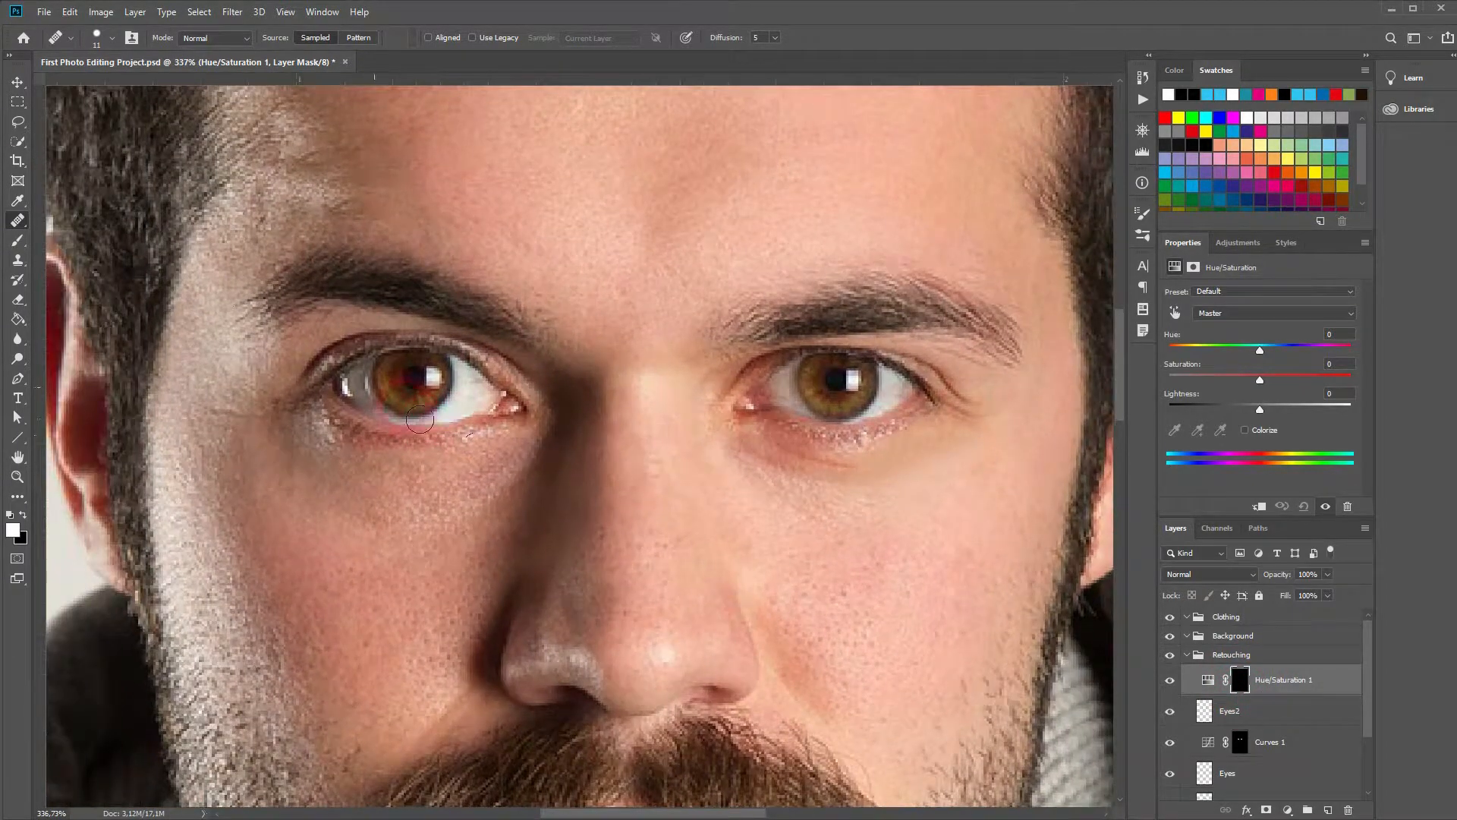
Select both irises freehand with the Lasso Tool, adding the second iris to the selection.
click(18, 122)
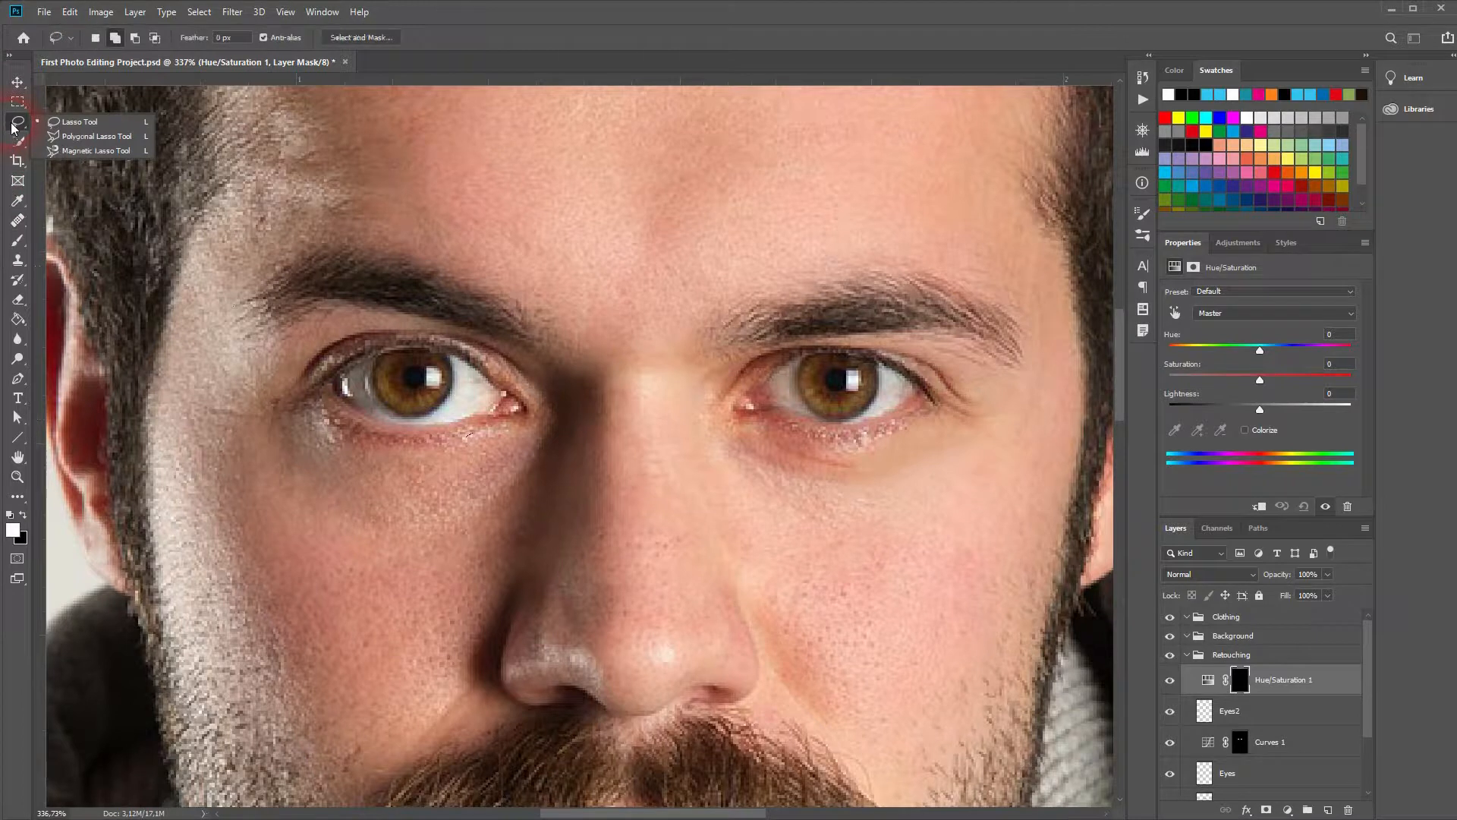
click(75, 126)
mouse_move(380, 356)
mouse_down()
mouse_move(401, 415)
mouse_move(438, 412)
mouse_move(450, 363)
mouse_move(391, 352)
mouse_up()
click(536, 455)
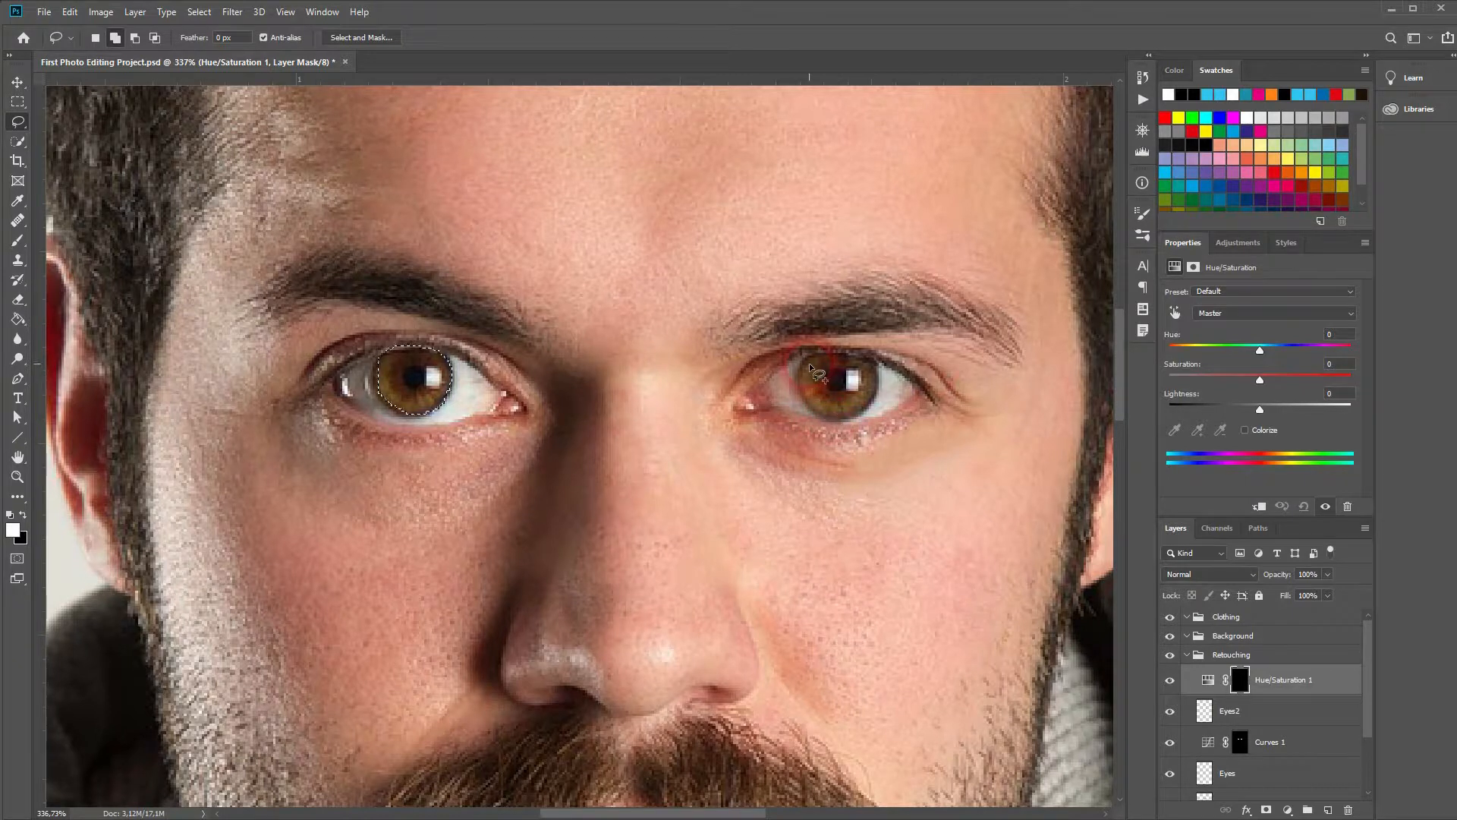
click(116, 39)
mouse_move(809, 358)
mouse_down()
mouse_move(814, 412)
mouse_move(850, 421)
mouse_move(874, 401)
mouse_move(879, 384)
mouse_move(831, 355)
mouse_move(801, 373)
mouse_up()
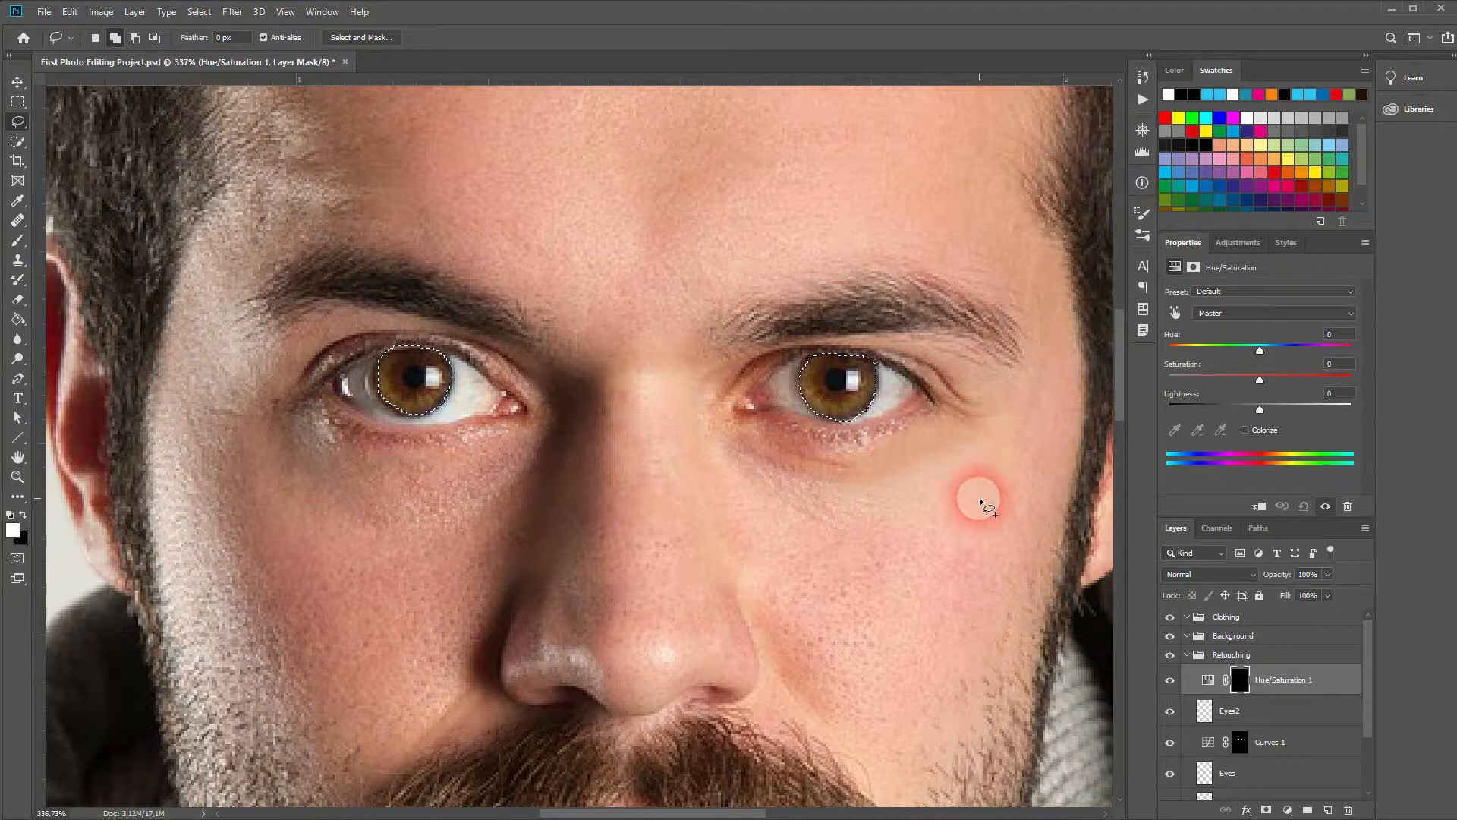
Refine the iris selection by subtracting the excess along its edge.
scroll(383, 395, up, 2)
mouse_move(466, 441)
mouse_down()
mouse_move(376, 429)
mouse_move(359, 376)
mouse_move(375, 347)
mouse_up()
scroll(410, 325, down, 2)
scroll(625, 465, down, 3)
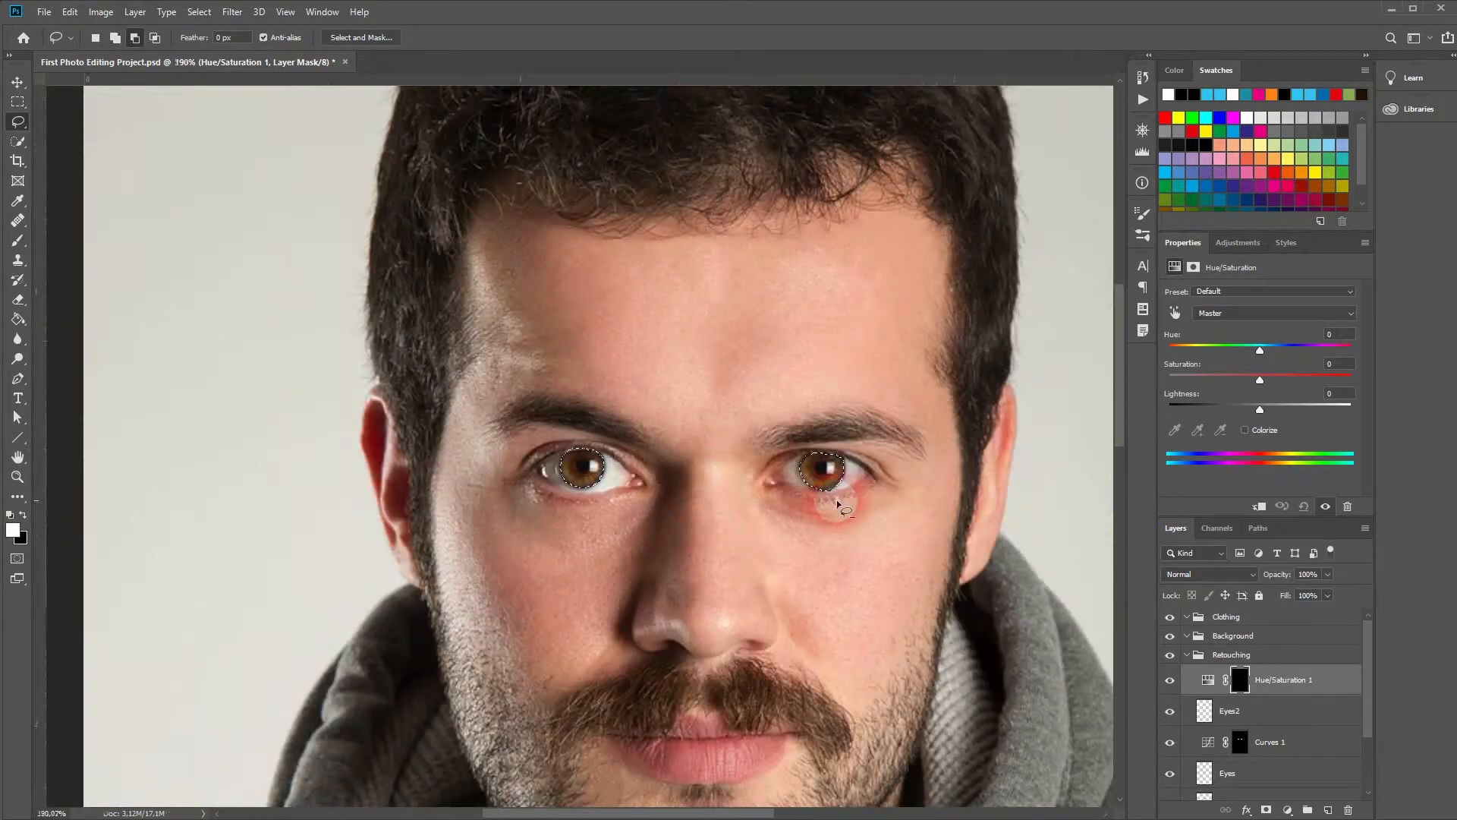
scroll(811, 459, up, 2)
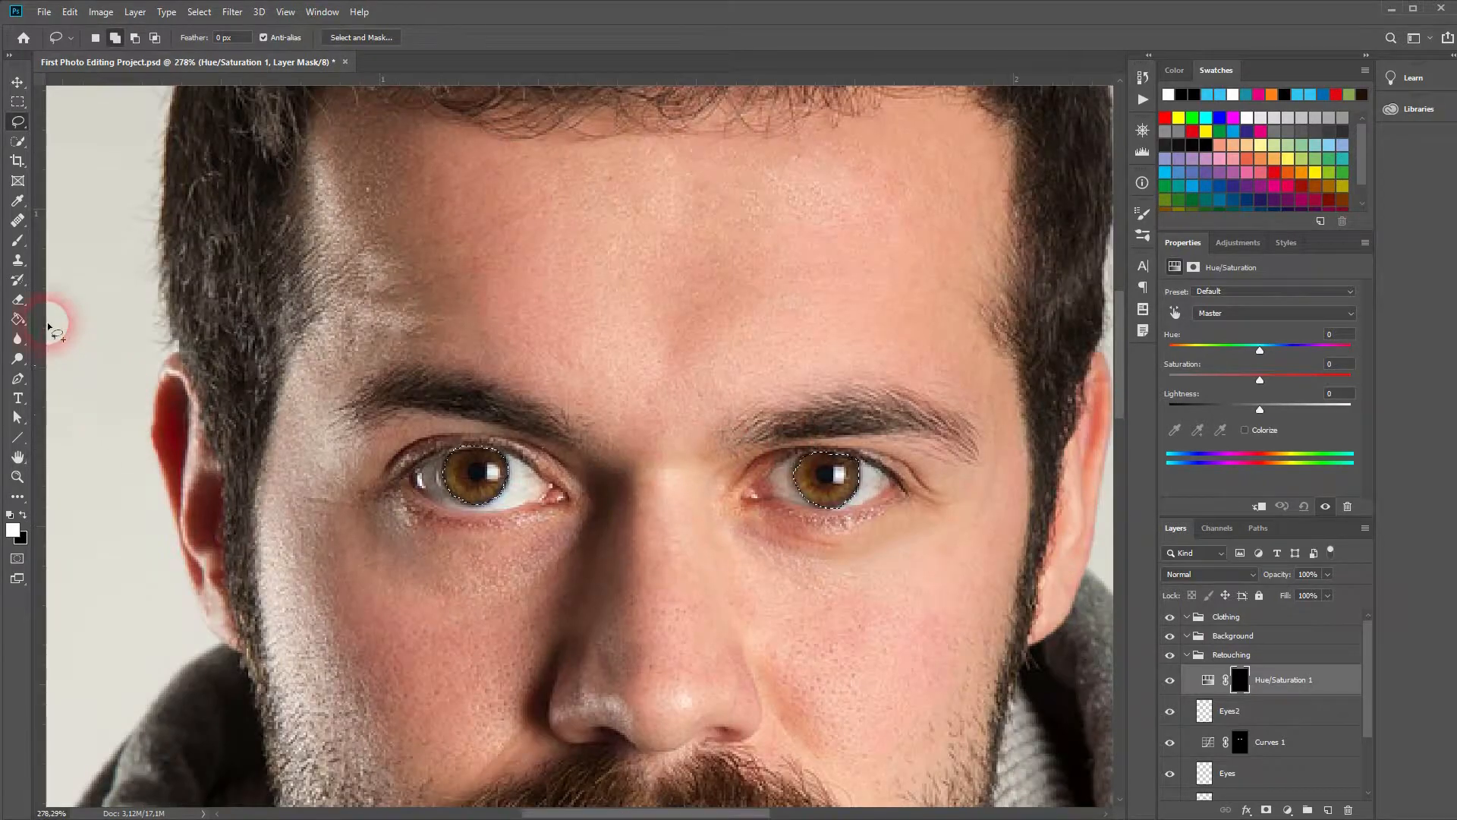
Paint white with the Brush Tool inside both selected irises on the Hue/Saturation 1 mask.
click(17, 239)
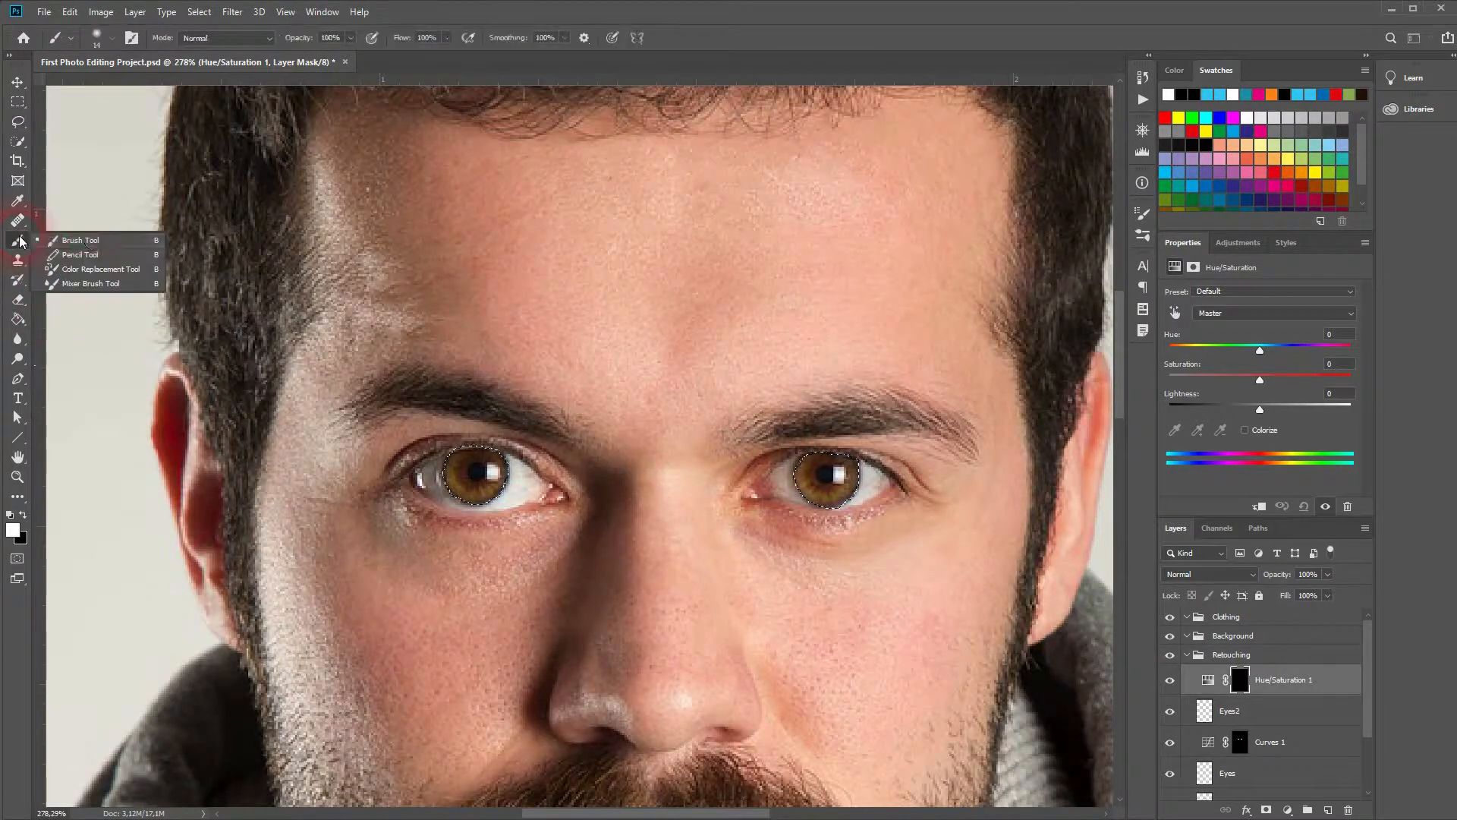
click(100, 240)
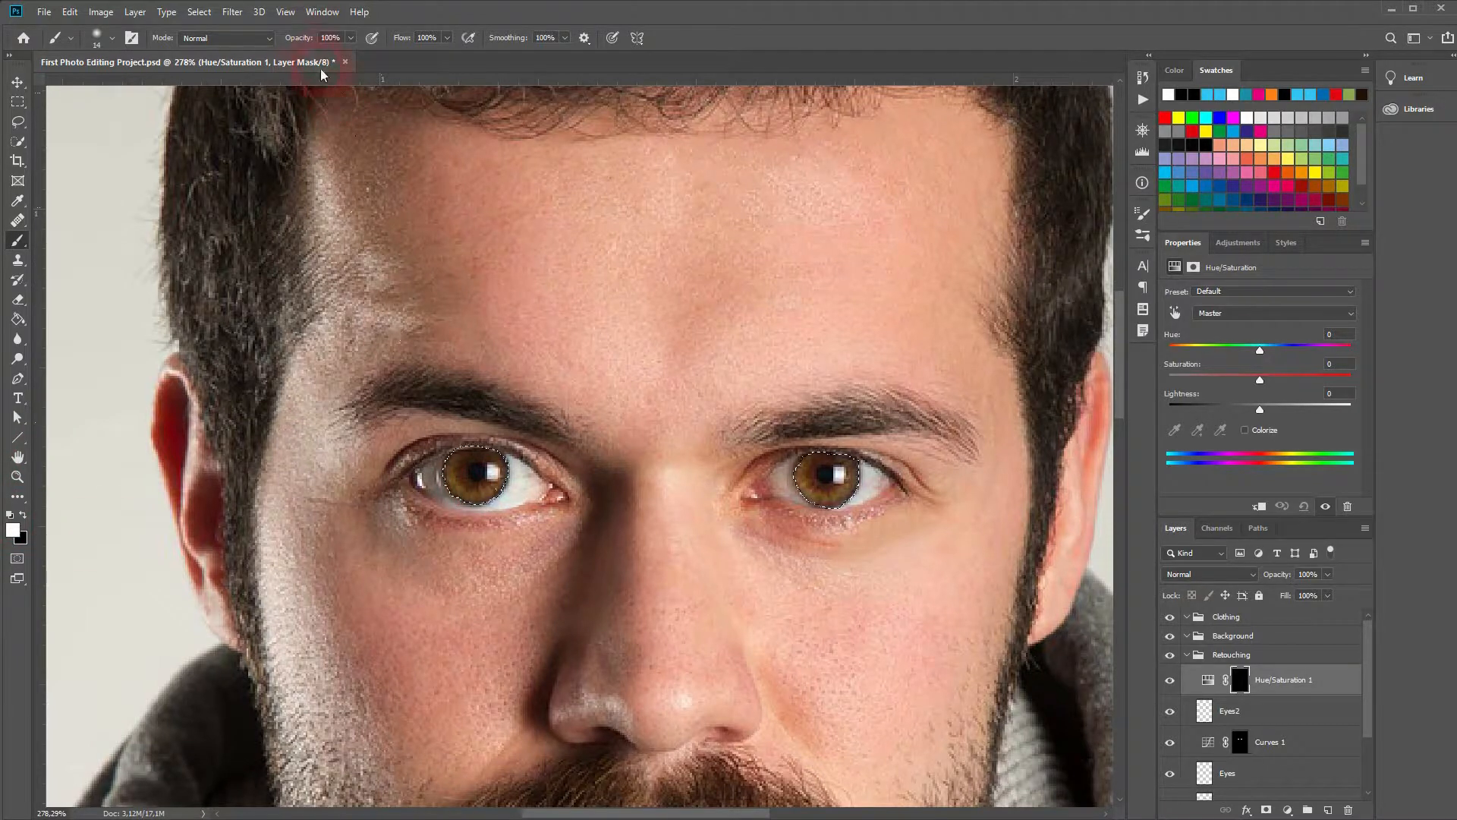
mouse_move(477, 456)
mouse_down()
mouse_move(517, 466)
mouse_move(480, 491)
mouse_move(499, 458)
mouse_move(461, 480)
mouse_move(504, 486)
mouse_up()
mouse_move(814, 486)
mouse_down()
mouse_move(833, 460)
mouse_move(868, 458)
mouse_move(846, 454)
mouse_move(861, 469)
mouse_move(831, 497)
mouse_move(854, 474)
mouse_move(850, 501)
mouse_up()
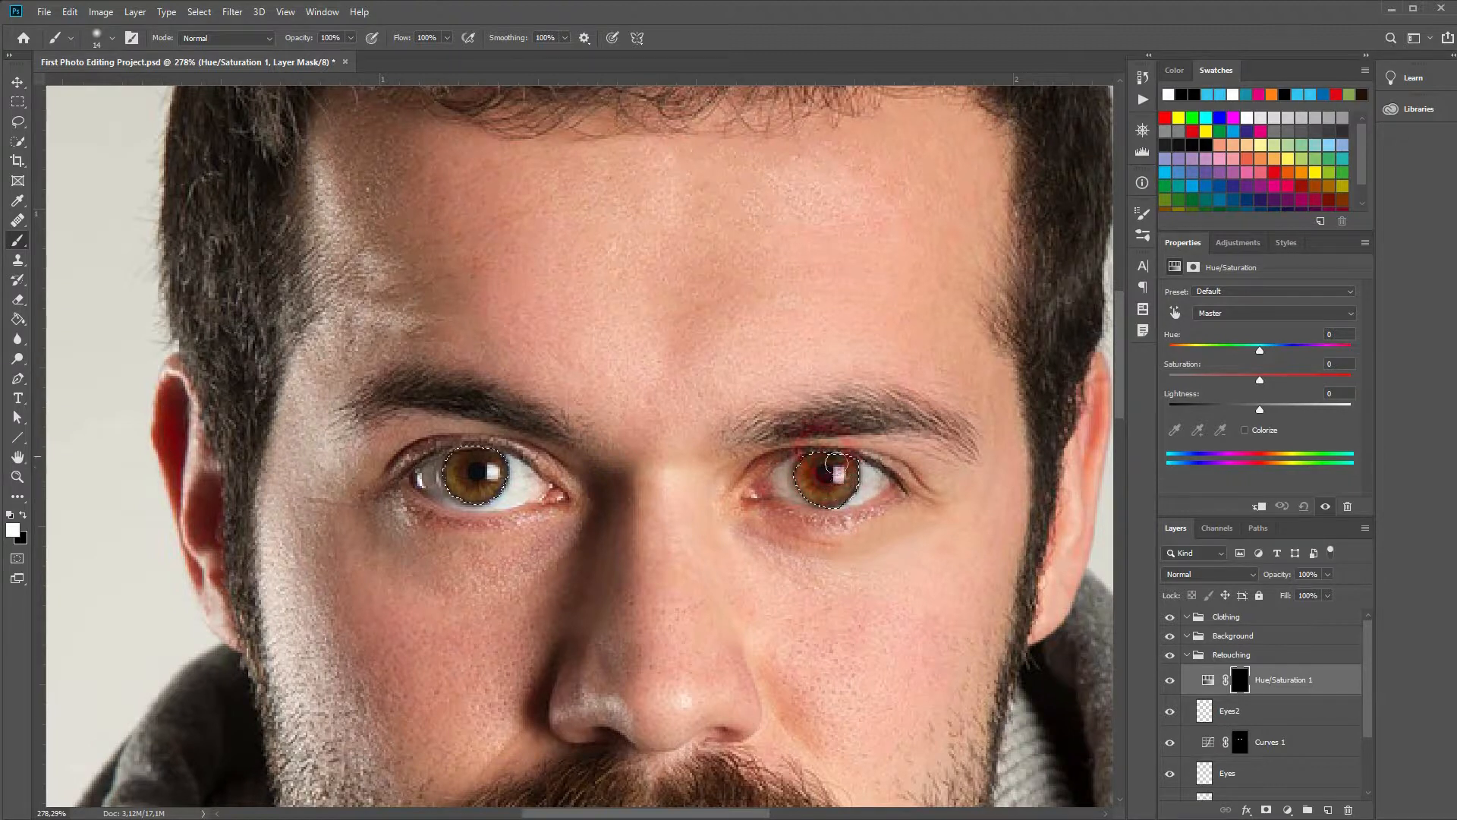
Feather the Hue/Saturation 1 mask by 7.8 px while viewing the mask alone, and clear the iris selection.
alt+click(1247, 684)
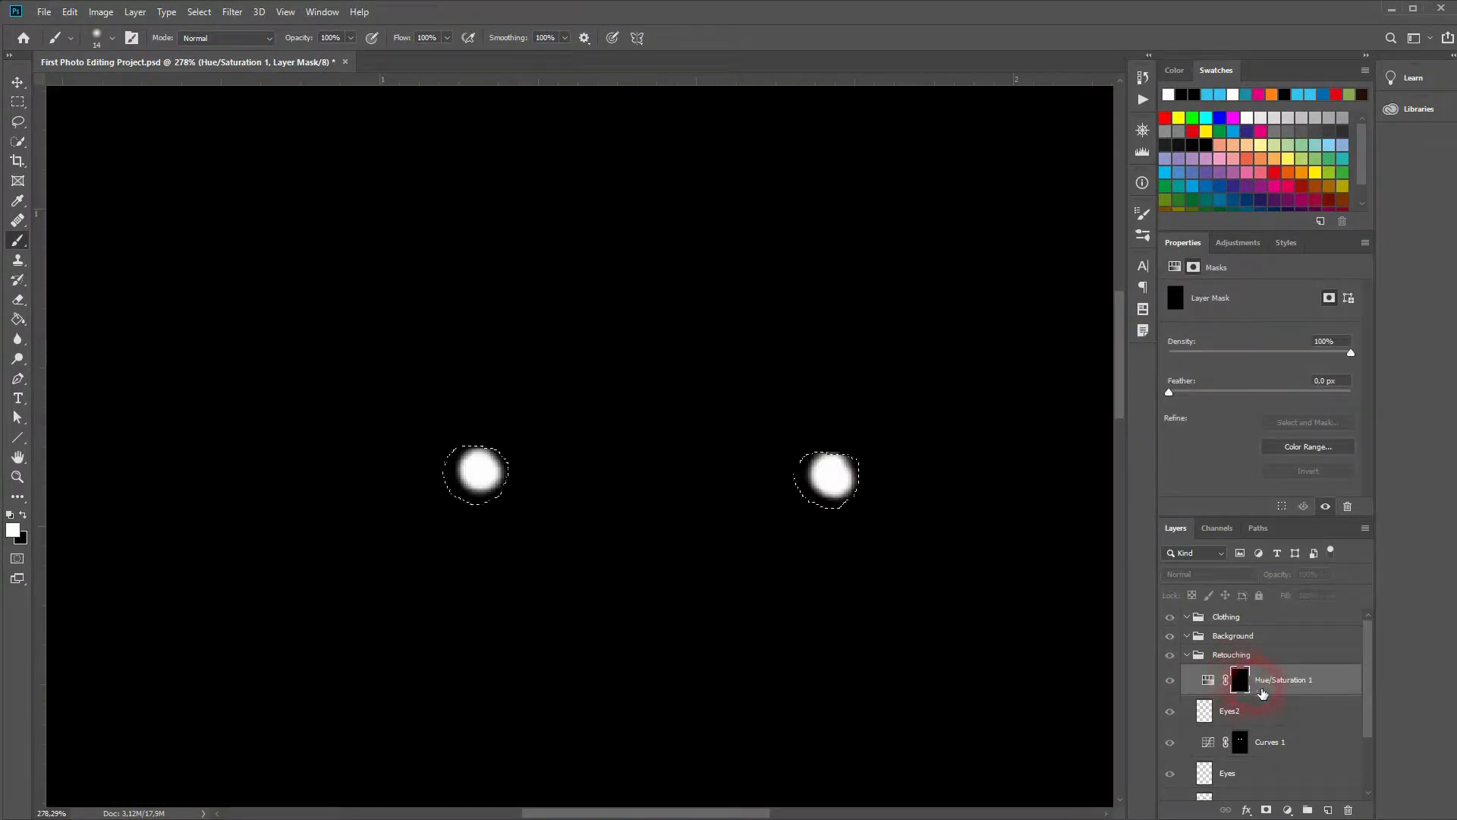
alt+click(1245, 690)
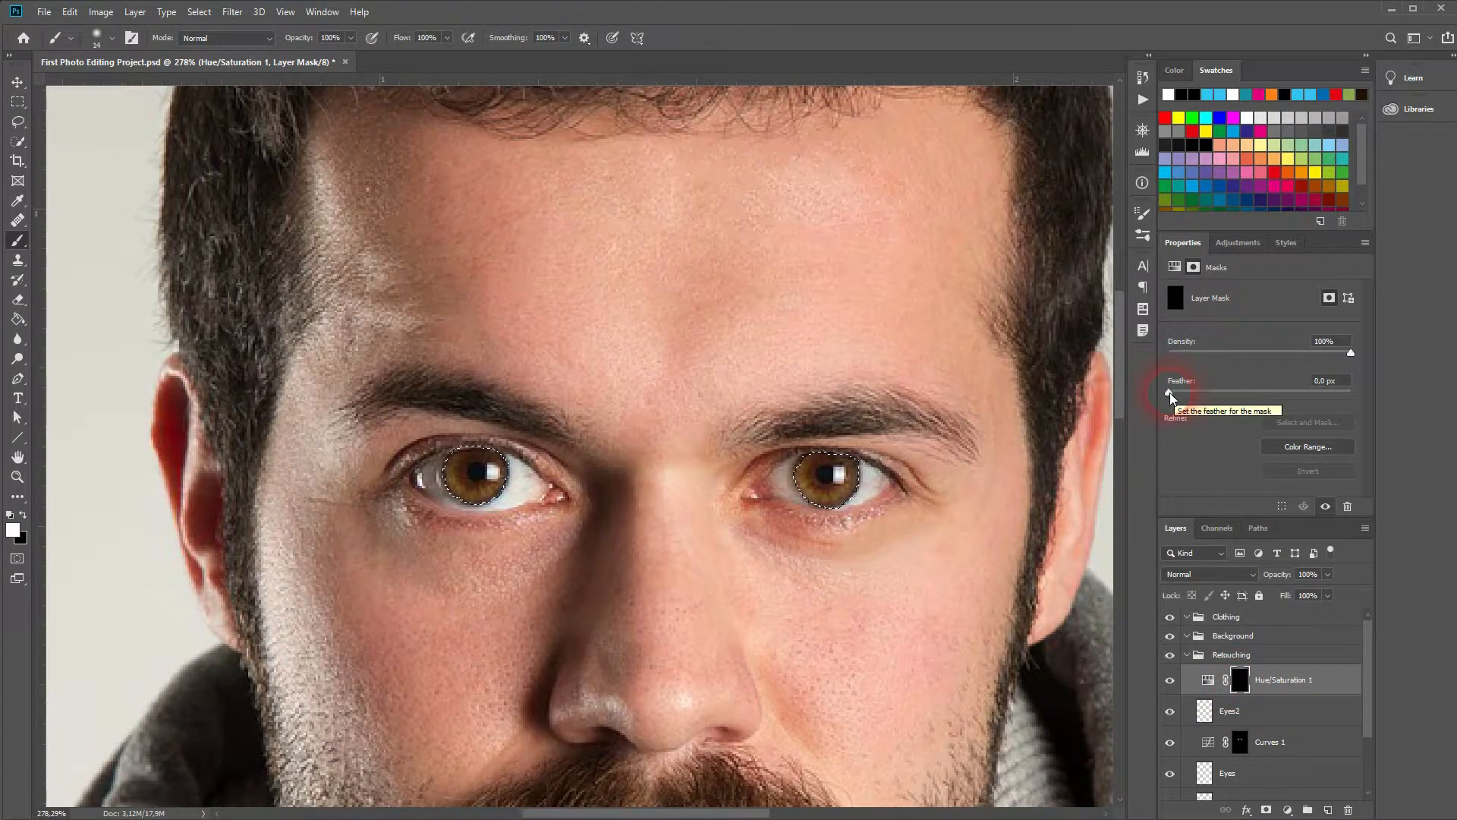
alt+click(1243, 685)
drag(1169, 392, 1231, 390)
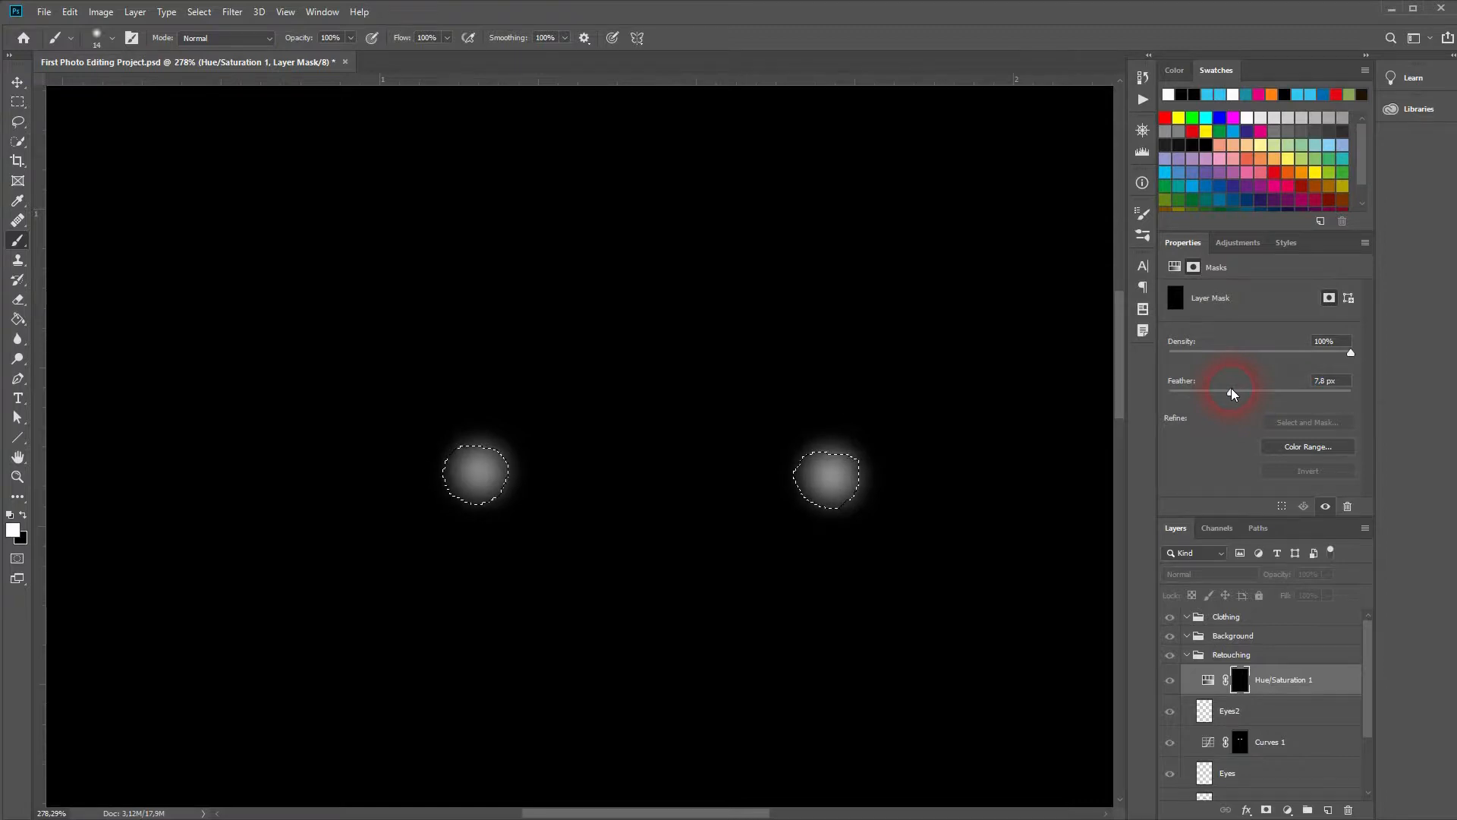
alt+click(1239, 680)
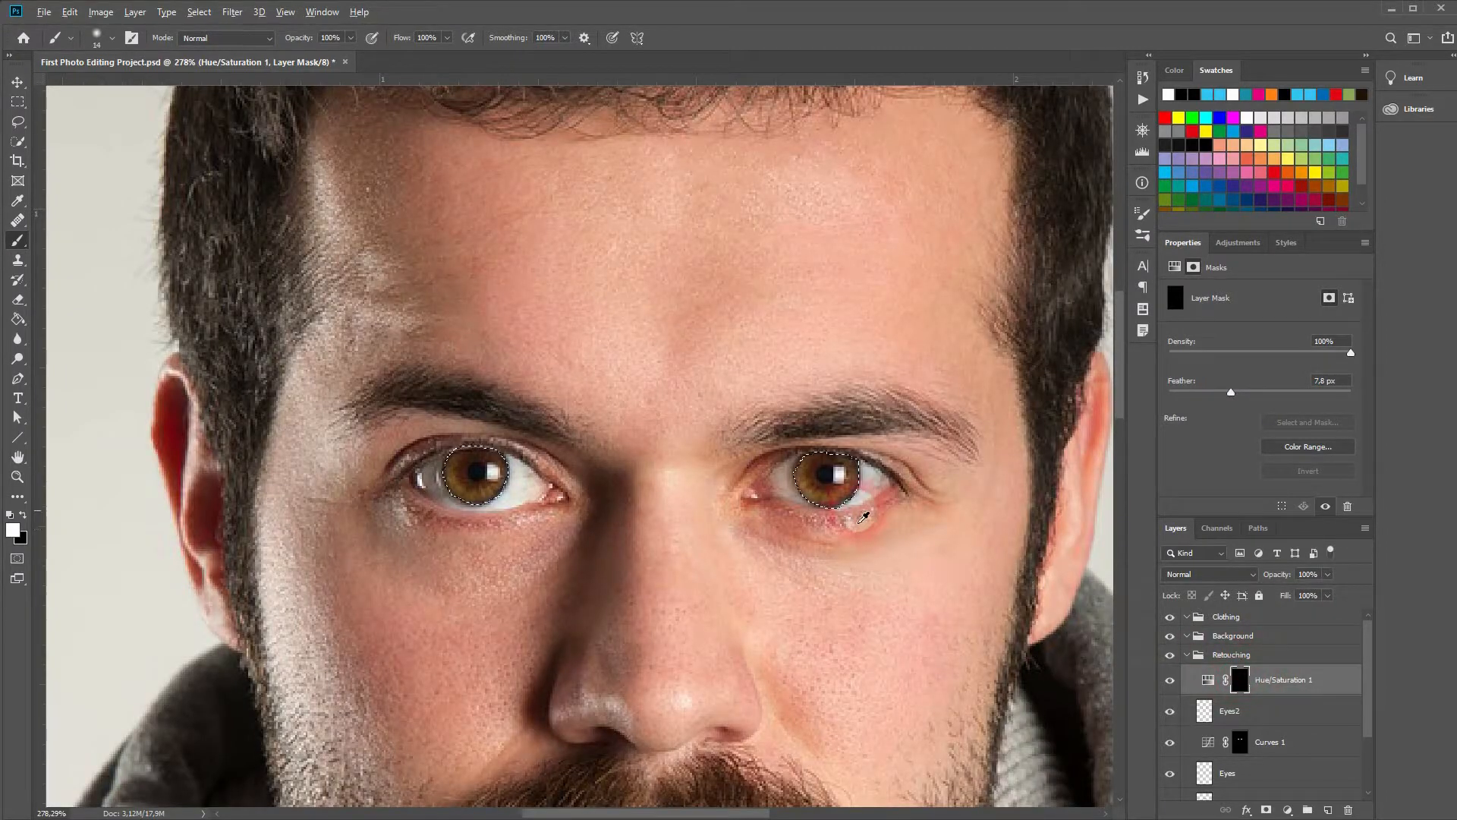
scroll(864, 517, down, 3)
key(ctrl+d)
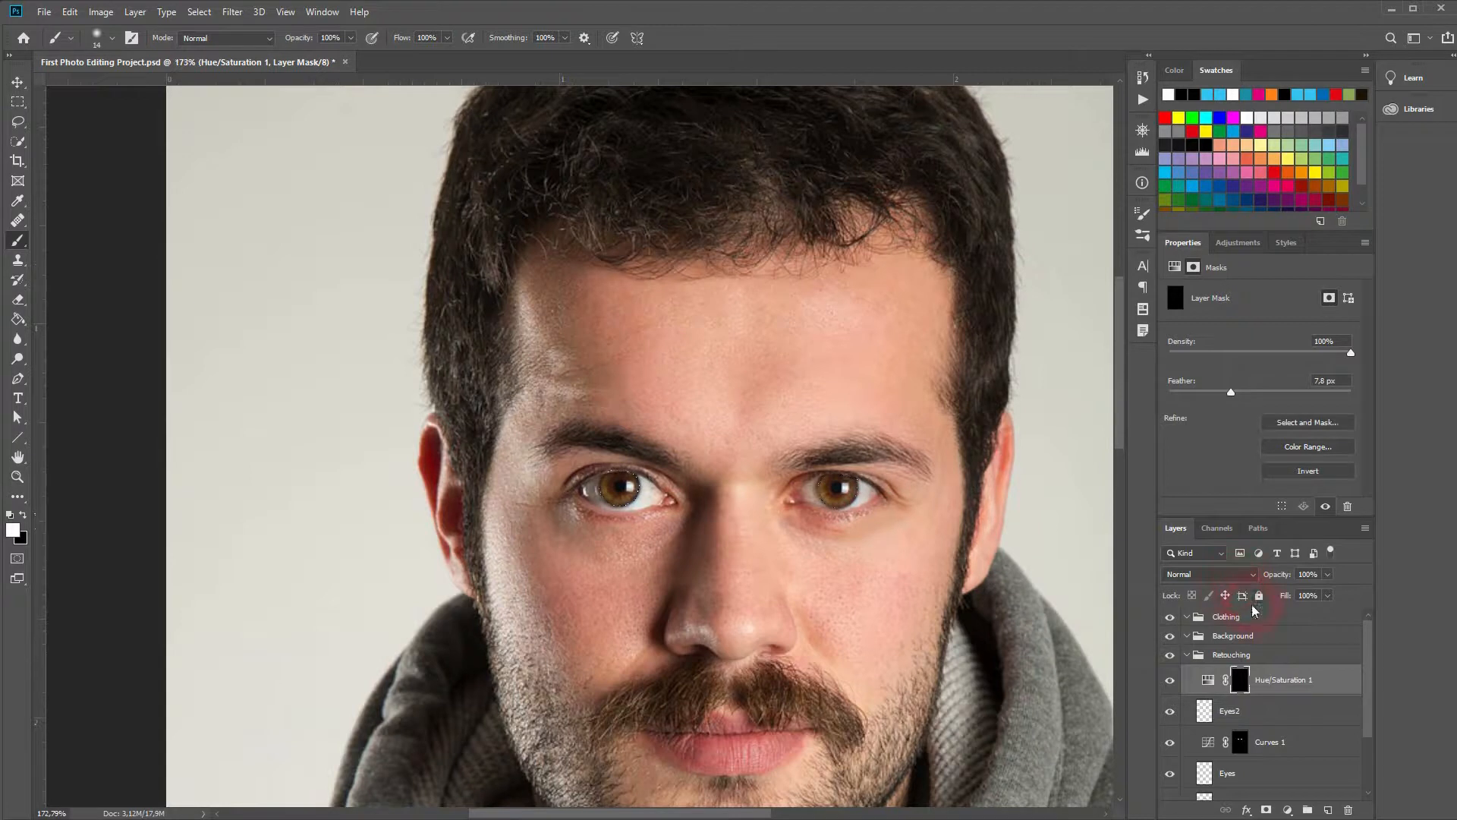
Open the Hue/Saturation 1 layer's adjustment settings with both eyes in close view.
click(1208, 679)
drag(736, 549, 566, 548)
scroll(559, 506, up, 5)
drag(601, 655, 588, 615)
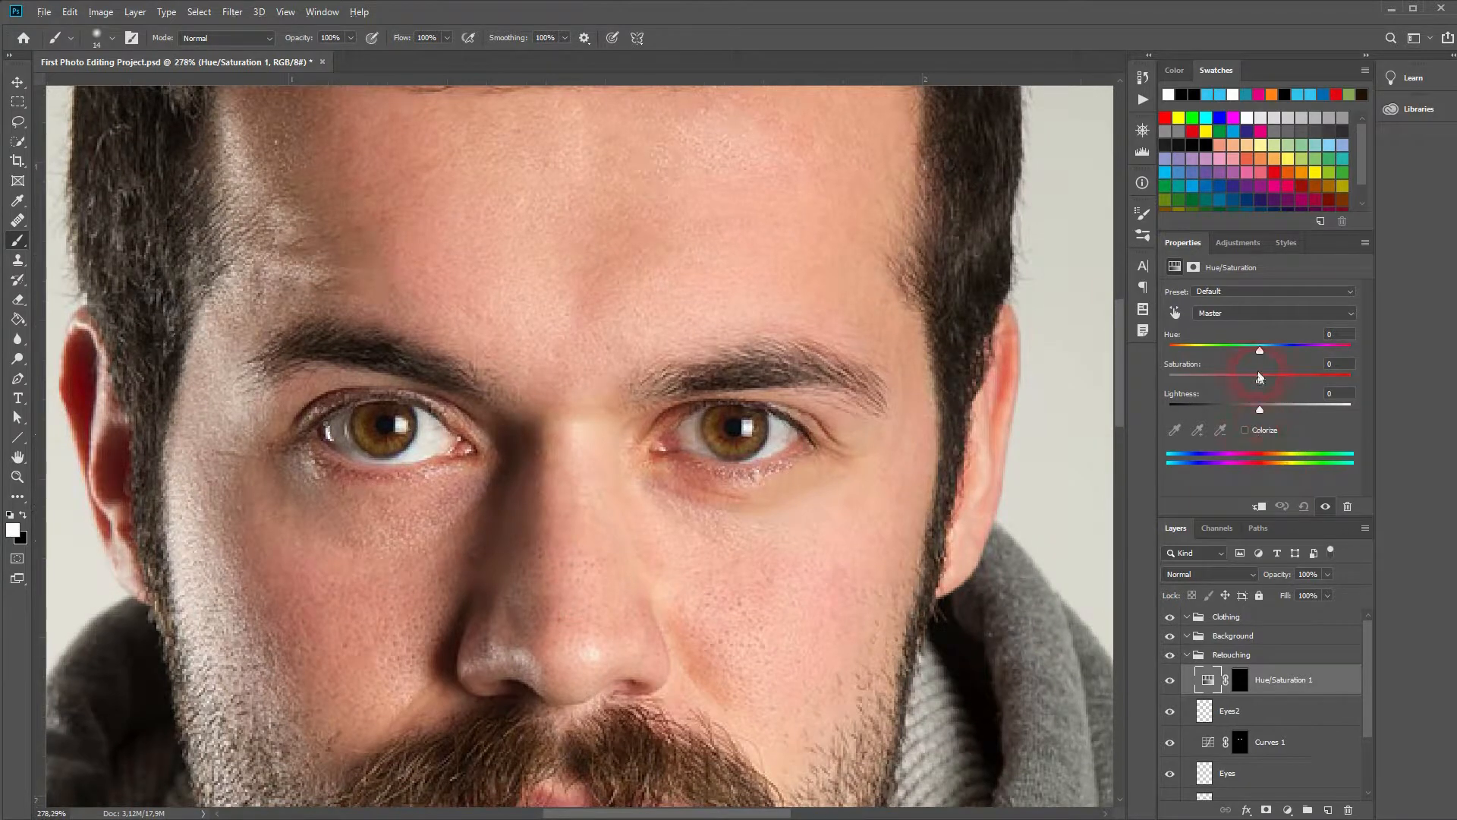
click(1245, 431)
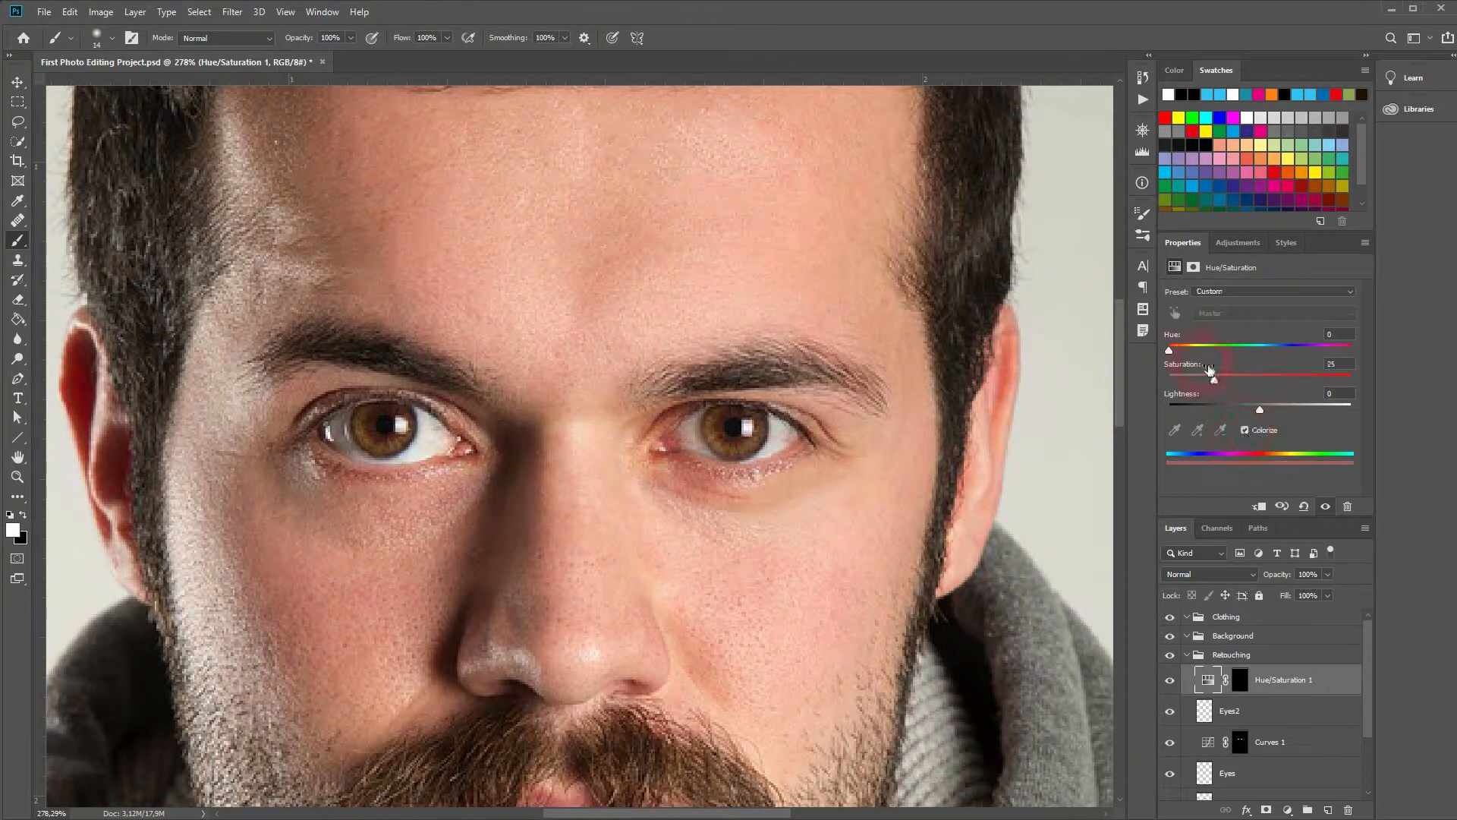
drag(1168, 351, 1279, 350)
click(1256, 437)
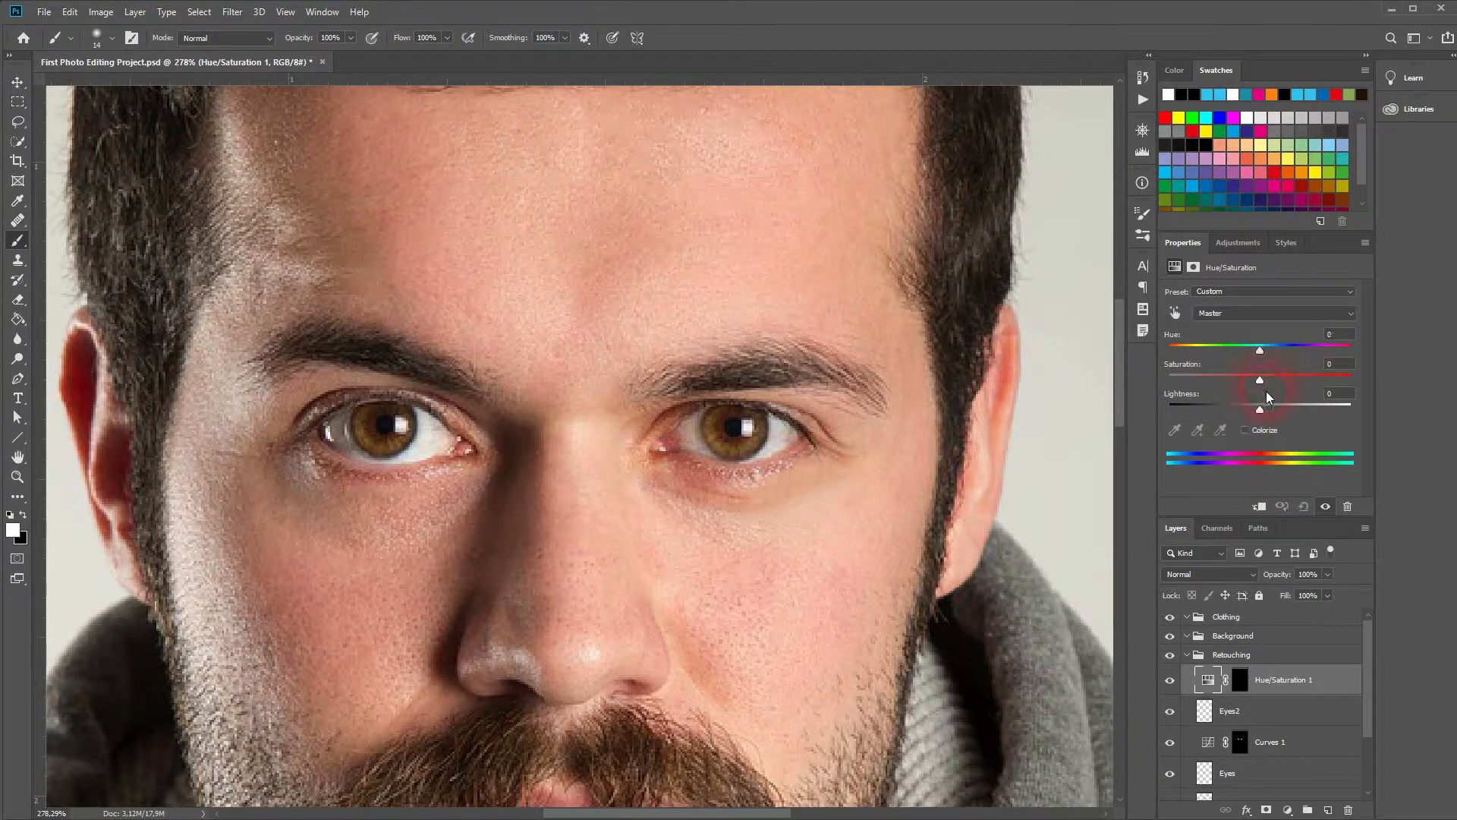
Set the irises' Hue to +18, Saturation to +37 and Lightness to +13, and compare with the adjustment hidden and shown.
drag(1259, 409, 1276, 359)
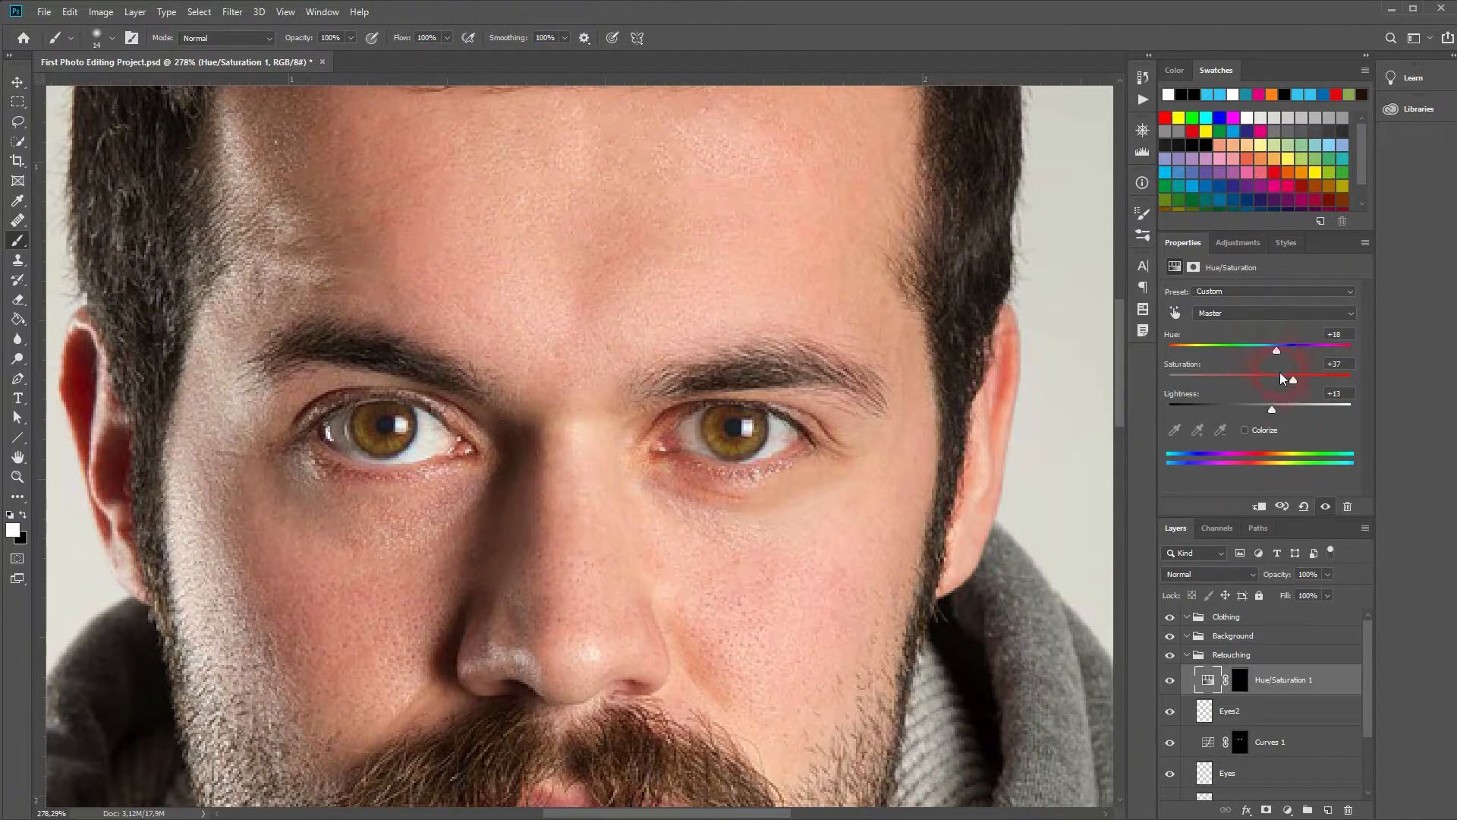
alt+click(1173, 681)
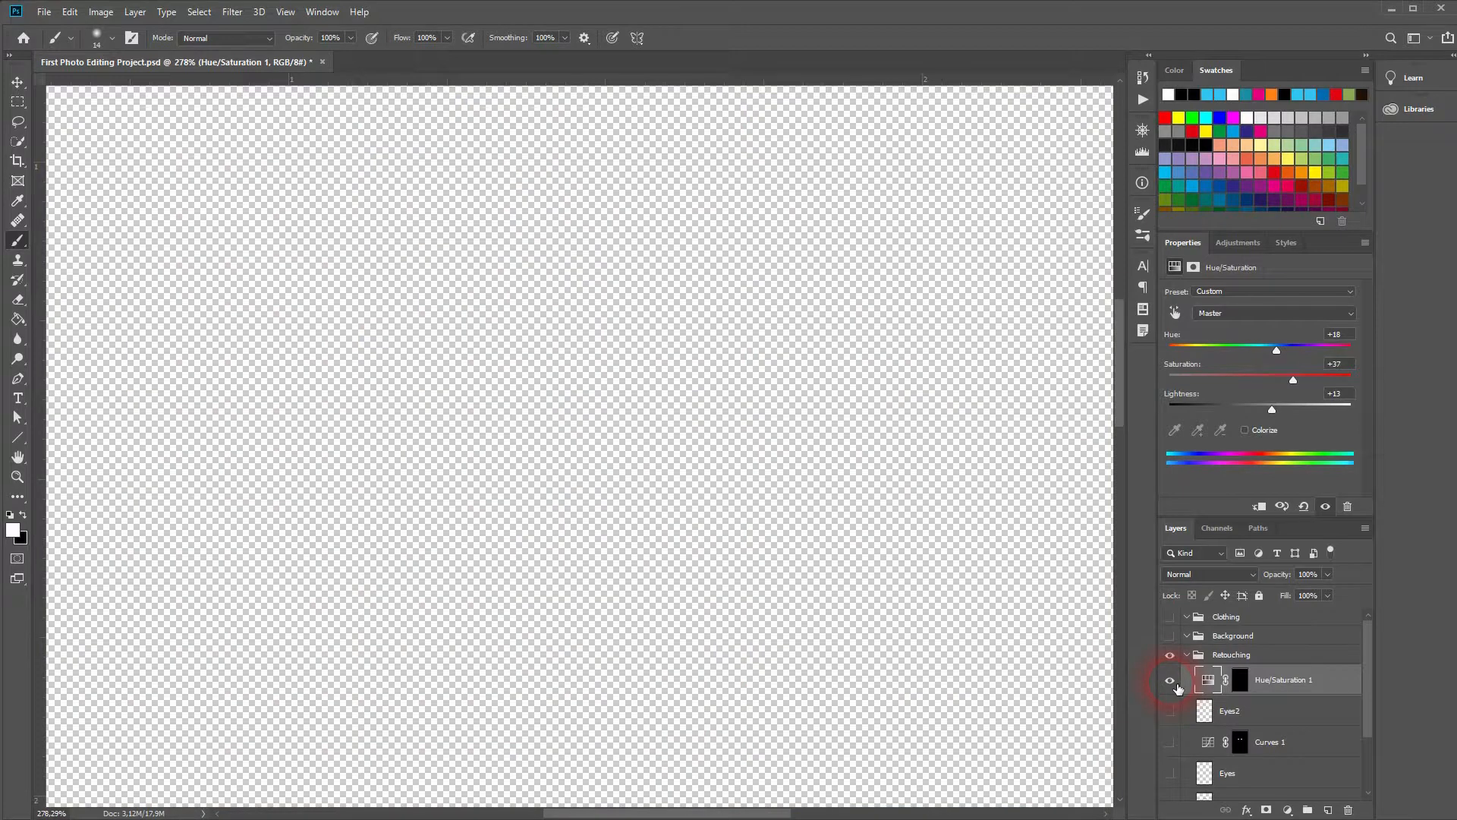
alt+click(1175, 683)
click(1173, 683)
click(1173, 682)
click(1177, 687)
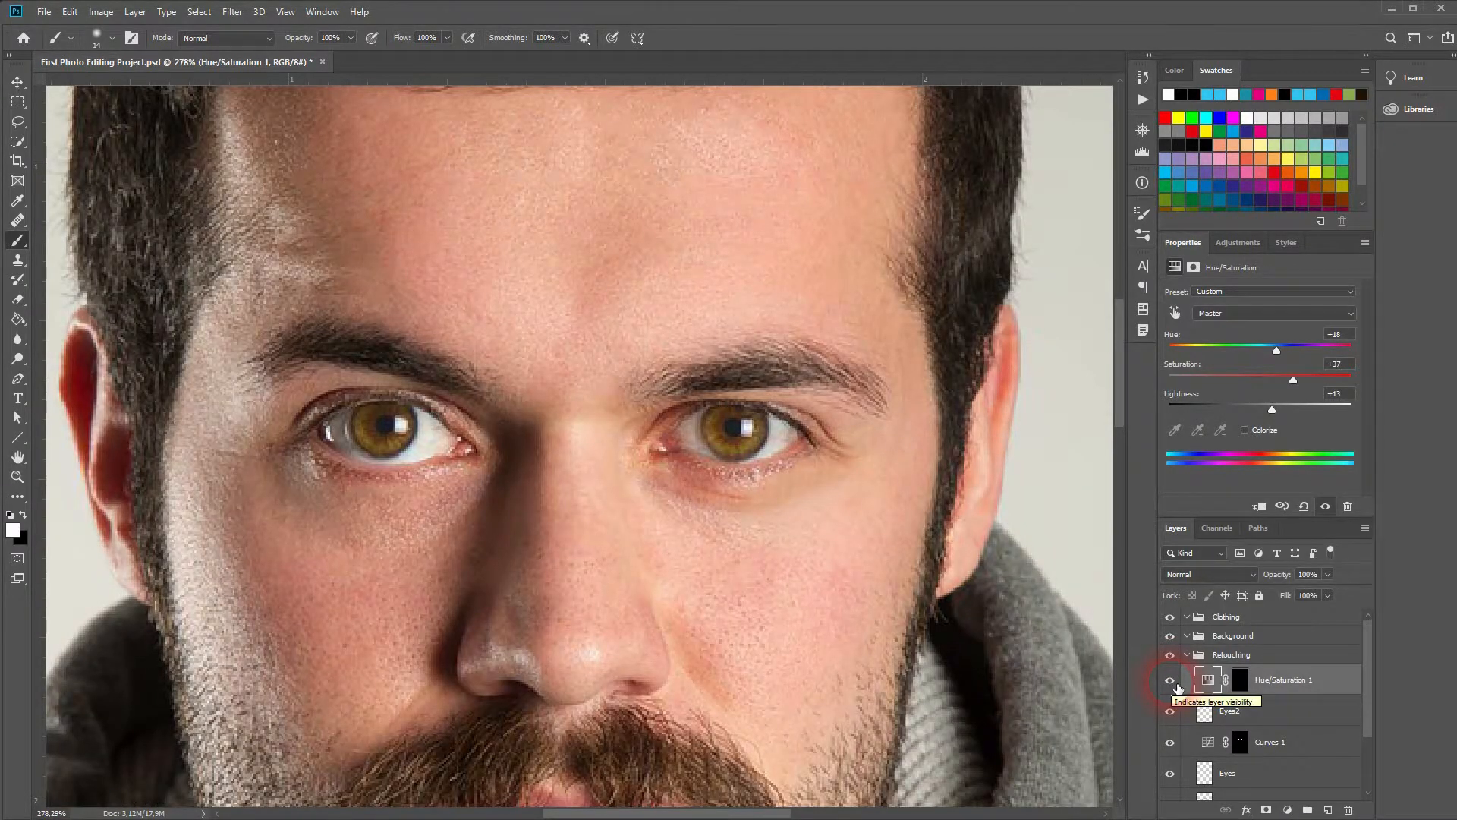
click(1177, 687)
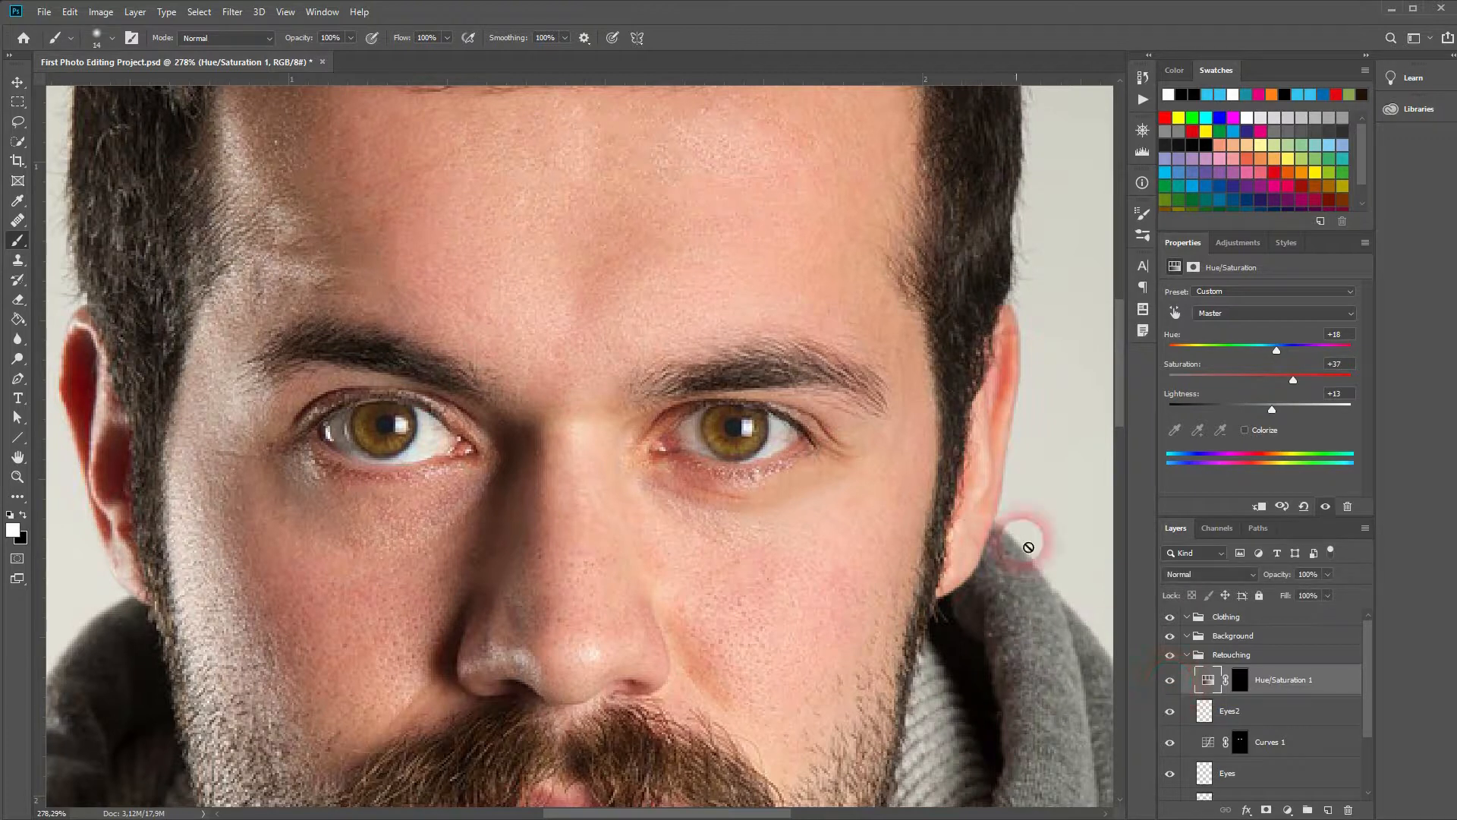
Group the layers from Hue/Saturation 1 down to Eyes and name the group Eyes.
scroll(686, 480, down, 5)
scroll(642, 550, down, 2)
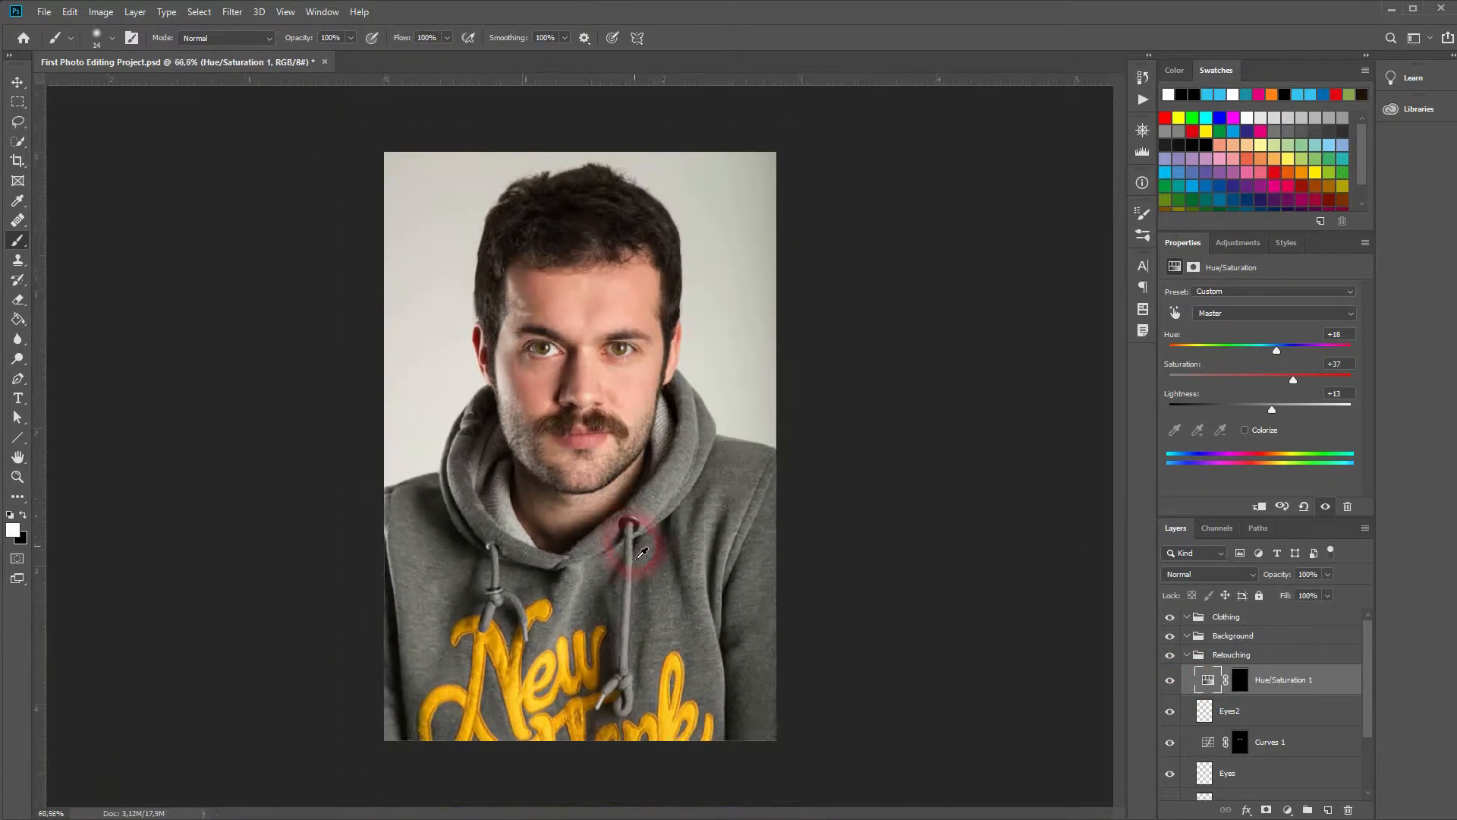
scroll(629, 528, up, 1)
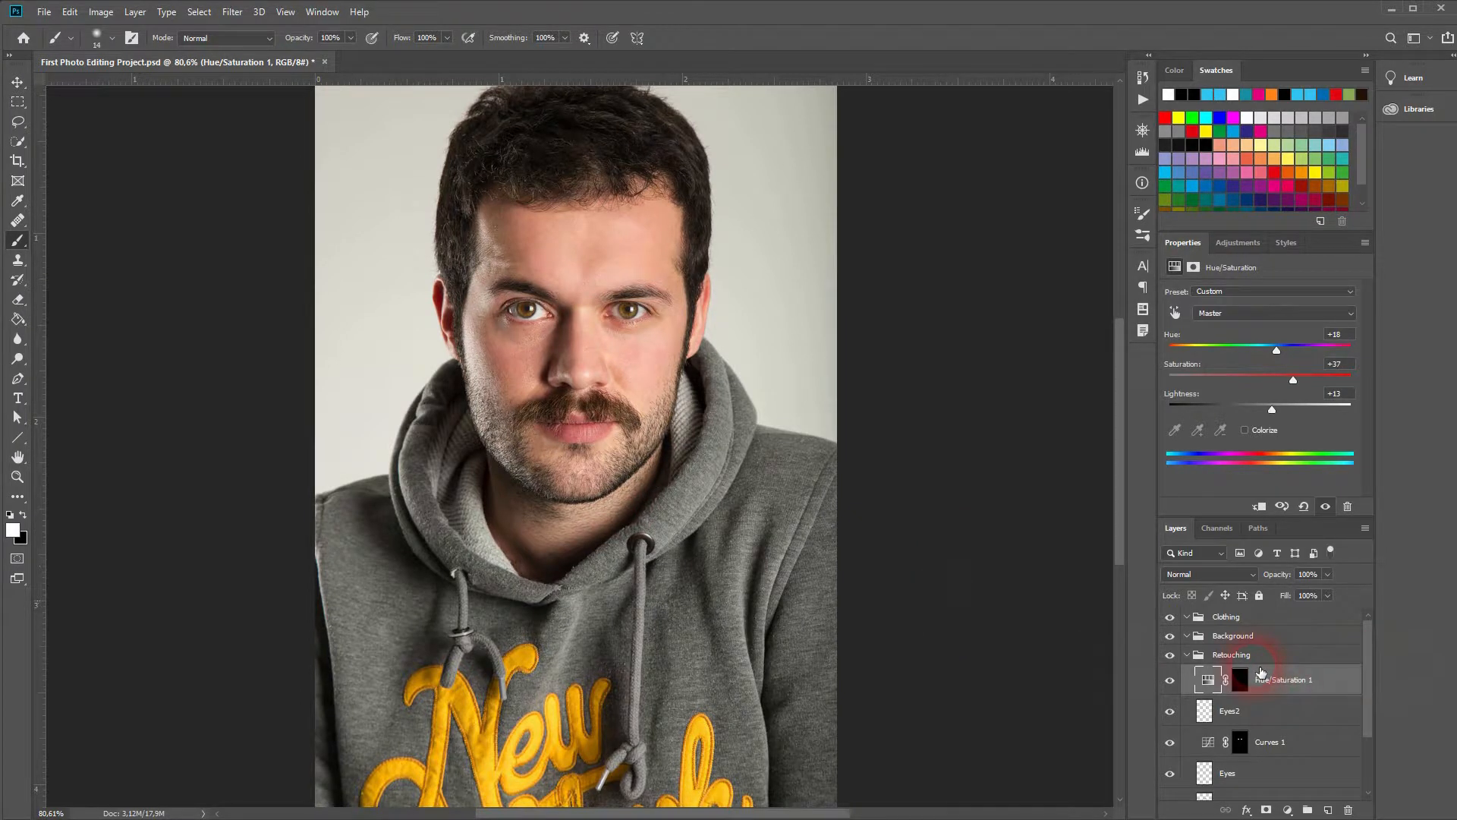
scroll(1277, 714, down, 1)
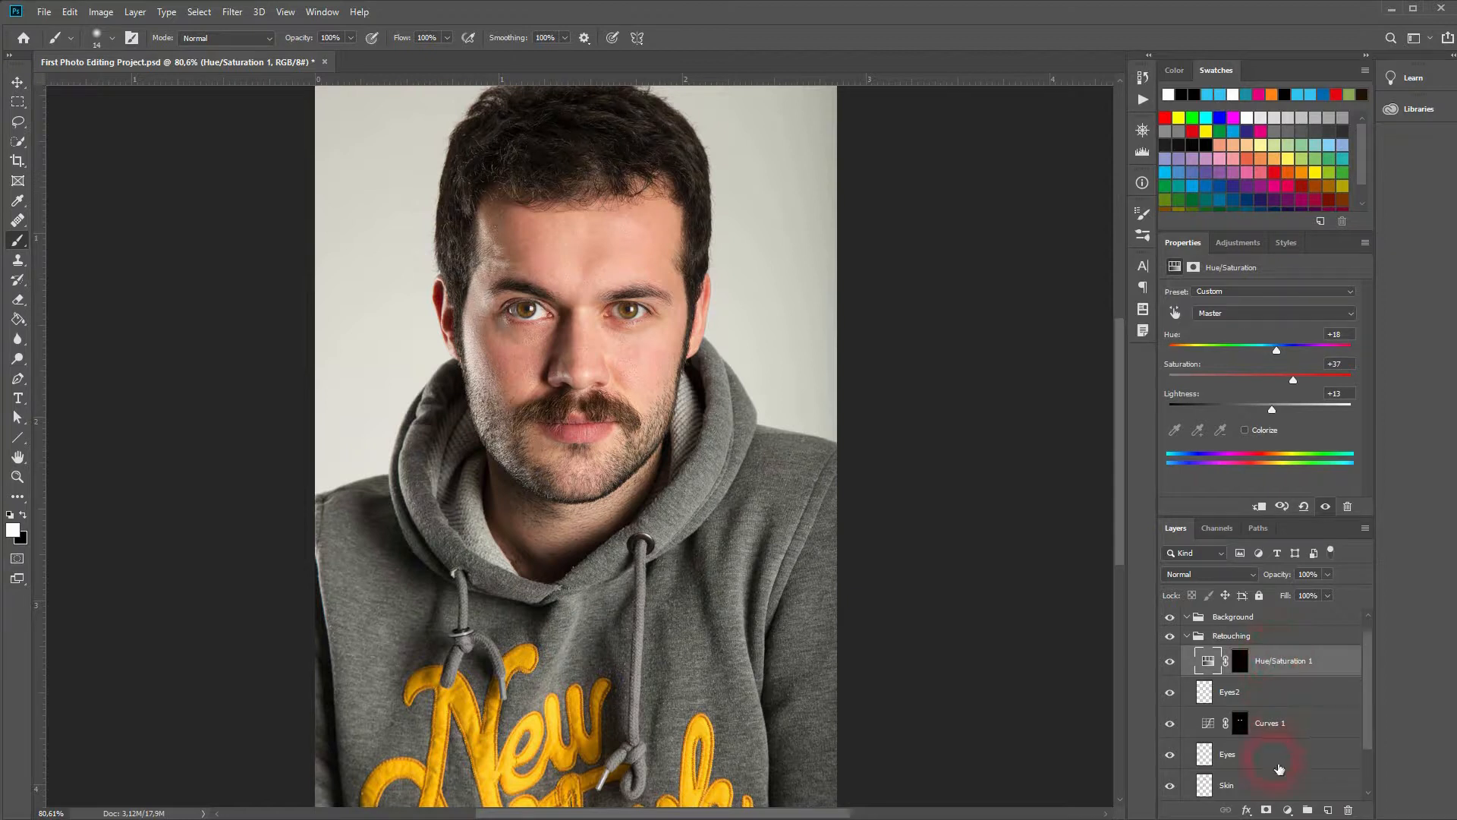
shift+click(1278, 764)
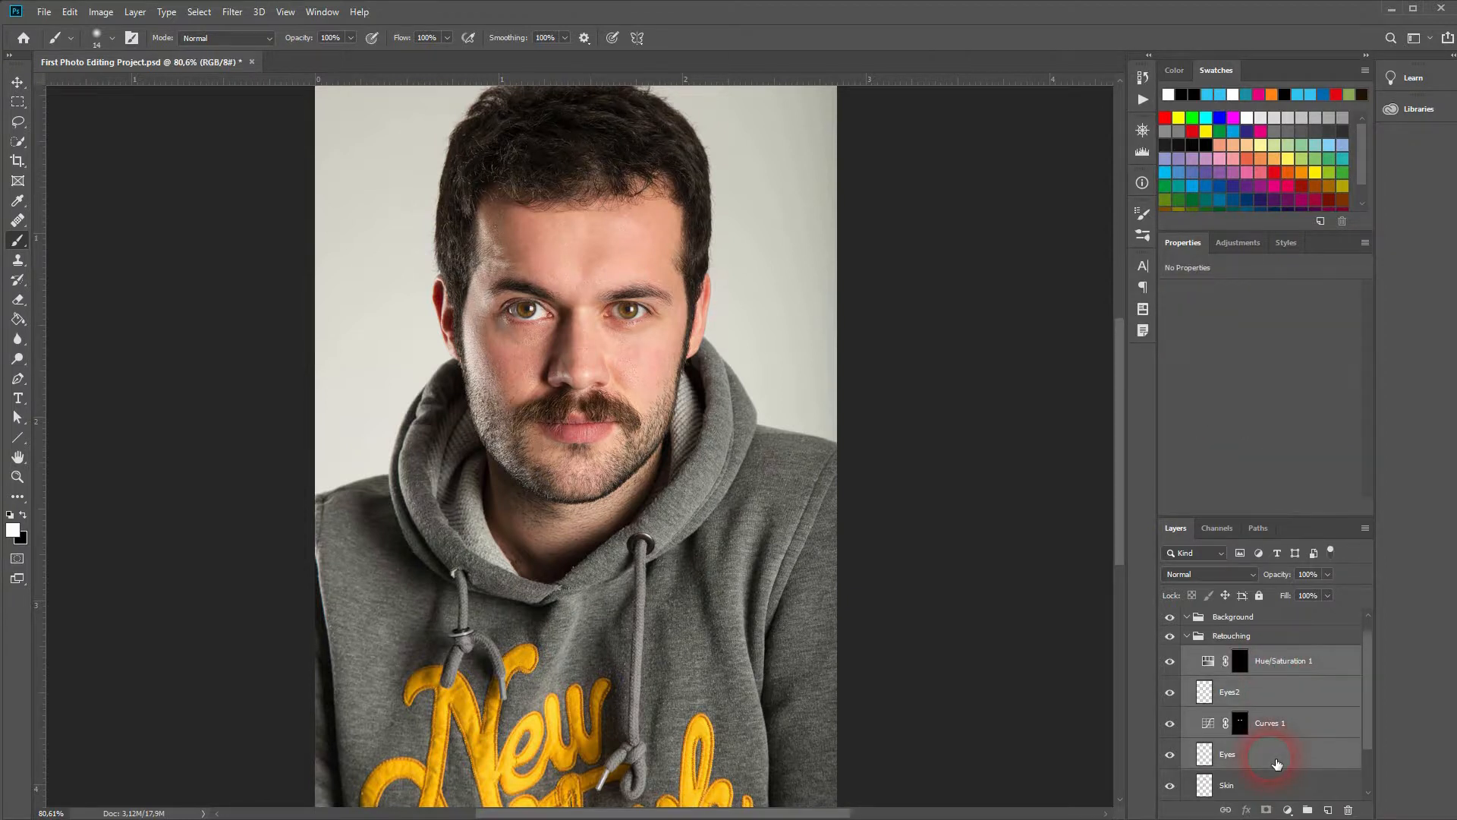
key(ctrl+g)
double_click(1241, 674)
text(Eyes)
key(Return)
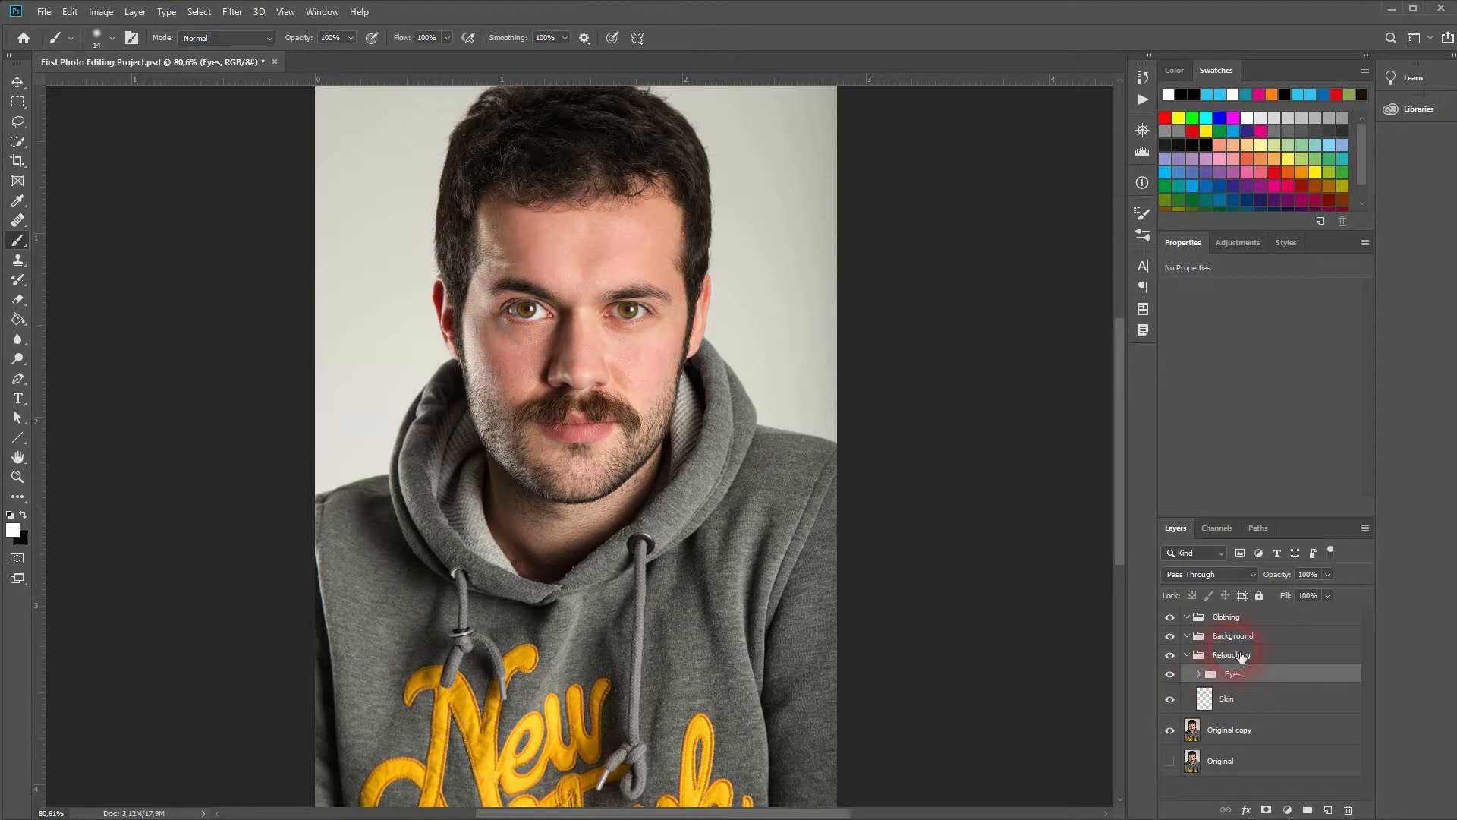
Compare the retouched portrait with the Original layer shown alone.
alt+click(1172, 763)
alt+click(1173, 766)
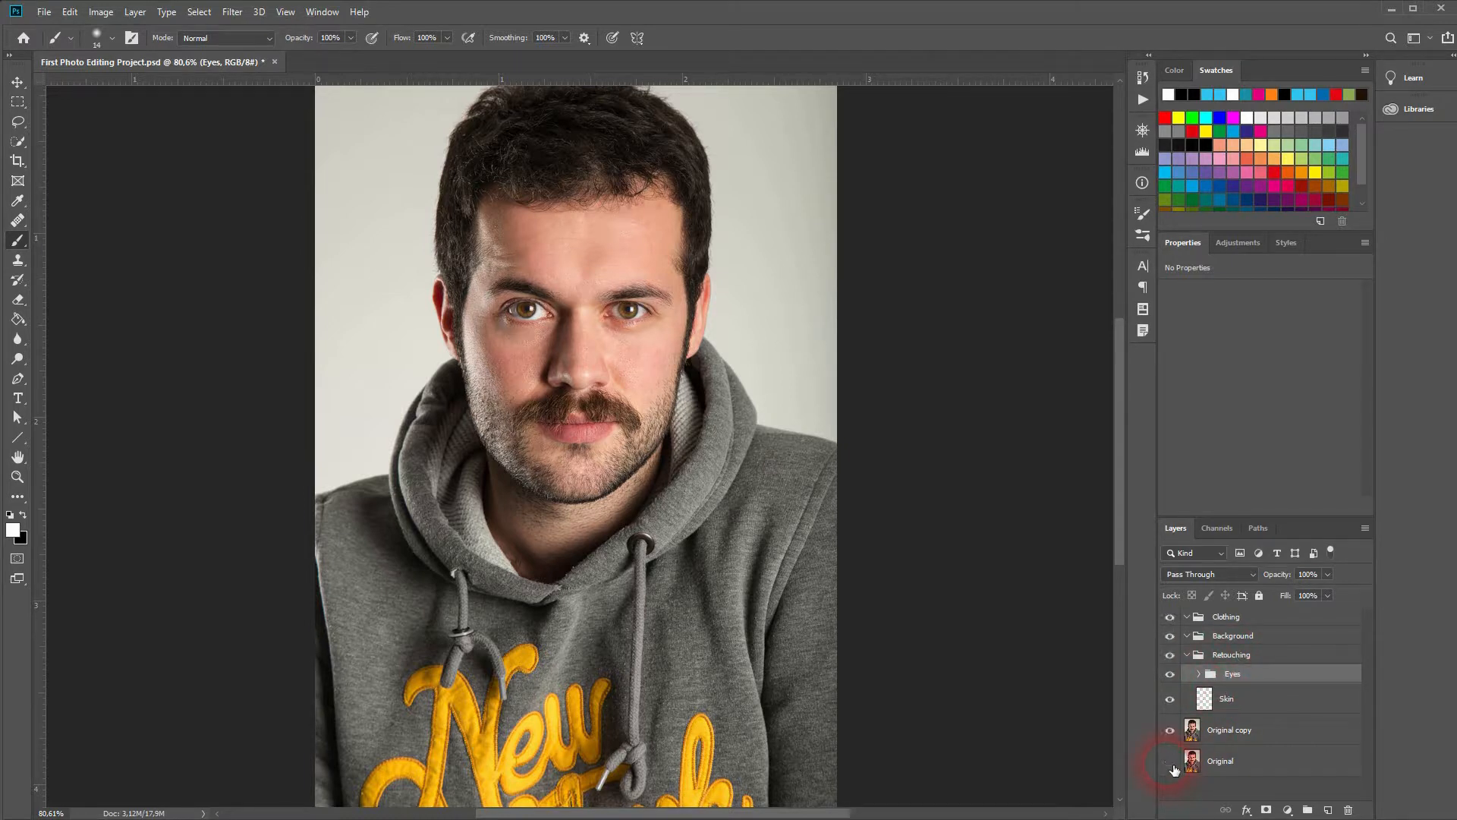